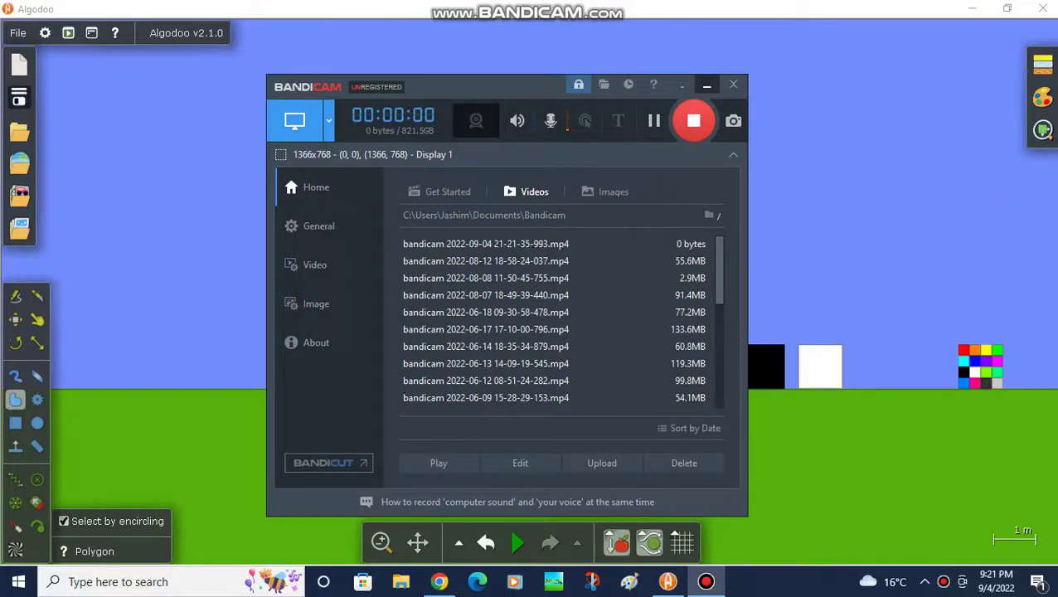
With the Move tool (M), nudge the red square and set the multicolour grid atop the green square
{"action": "key", "text": "m"}
{"action": "scroll", "coordinate": [351, 323], "scroll_direction": "up", "scroll_amount": 5}
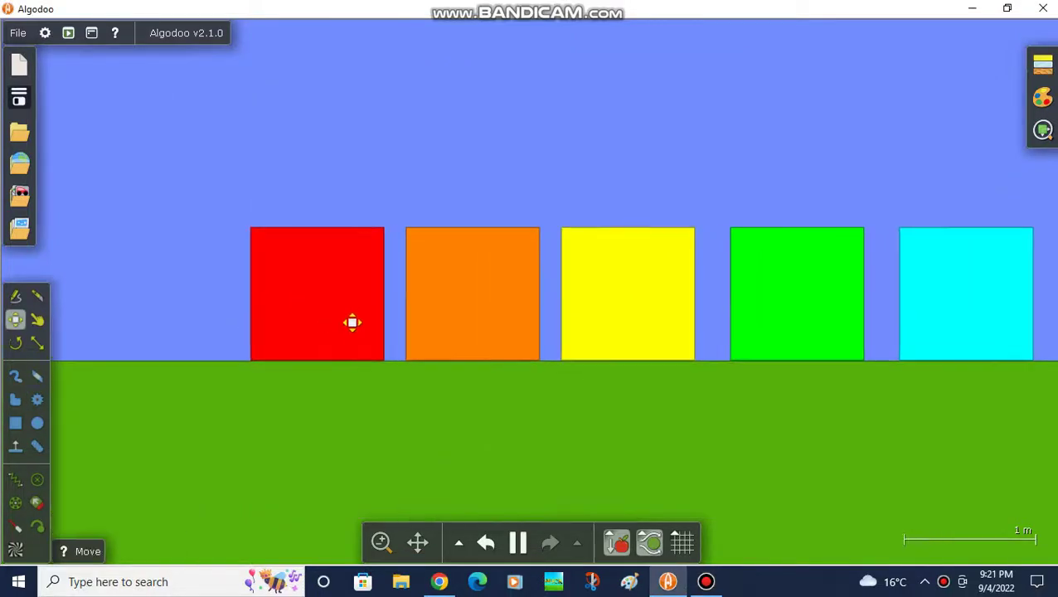
{"action": "mouse_move", "coordinate": [351, 323]}
{"action": "left_mouse_down"}
{"action": "mouse_move", "coordinate": [362, 318]}
{"action": "mouse_move", "coordinate": [315, 326]}
{"action": "left_mouse_up"}
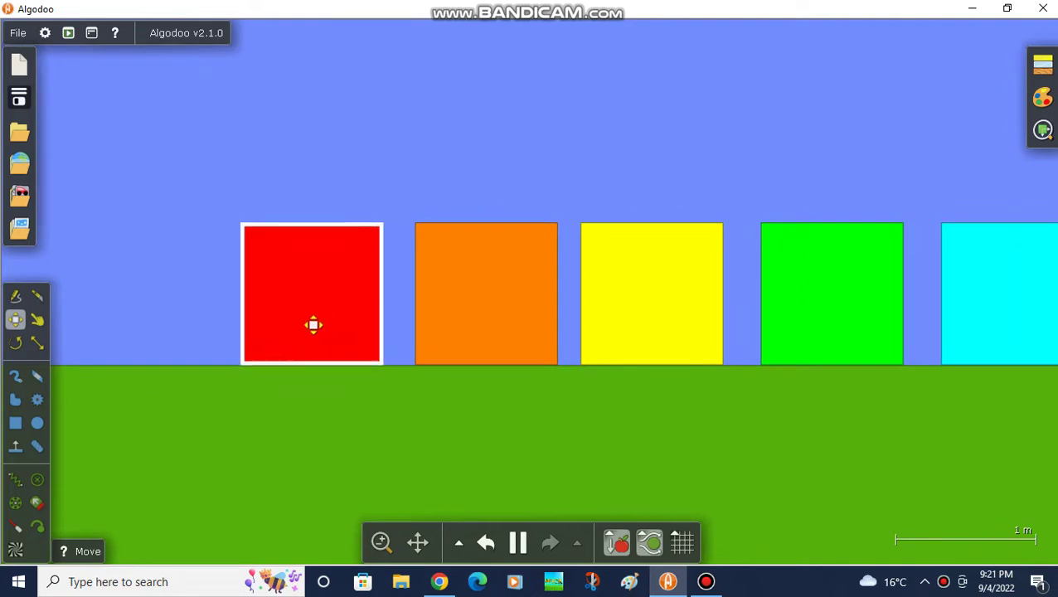
{"action": "scroll", "coordinate": [307, 348], "scroll_direction": "down", "scroll_amount": 3}
{"action": "scroll", "coordinate": [422, 346], "scroll_direction": "up", "scroll_amount": 1}
{"action": "scroll", "coordinate": [422, 346], "scroll_direction": "up", "scroll_amount": 1}
{"action": "left_click", "coordinate": [423, 344]}
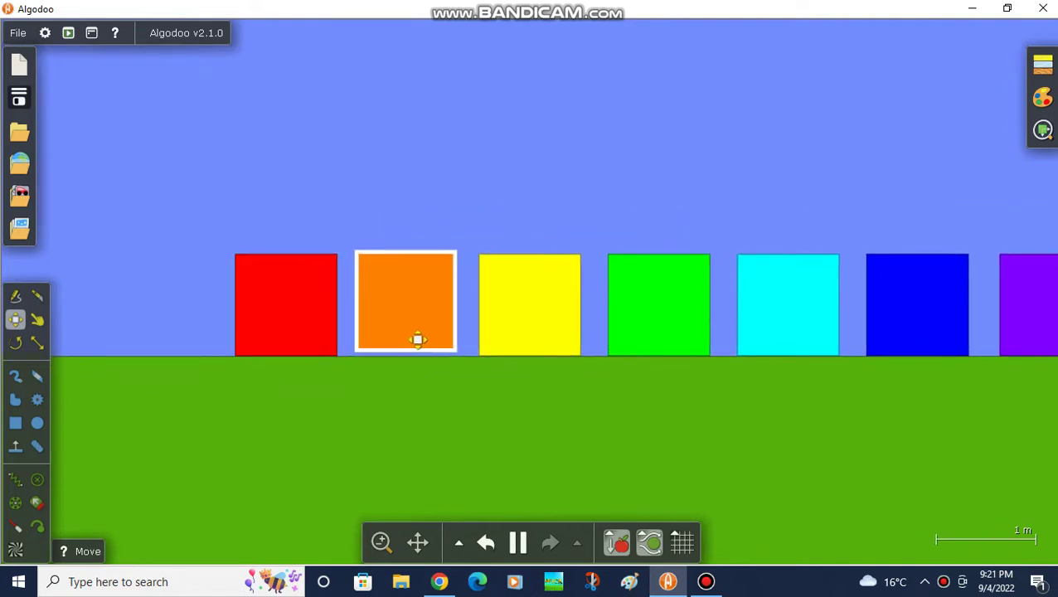
{"action": "scroll", "coordinate": [418, 340], "scroll_direction": "down", "scroll_amount": 2}
{"action": "scroll", "coordinate": [413, 347], "scroll_direction": "up", "scroll_amount": 1}
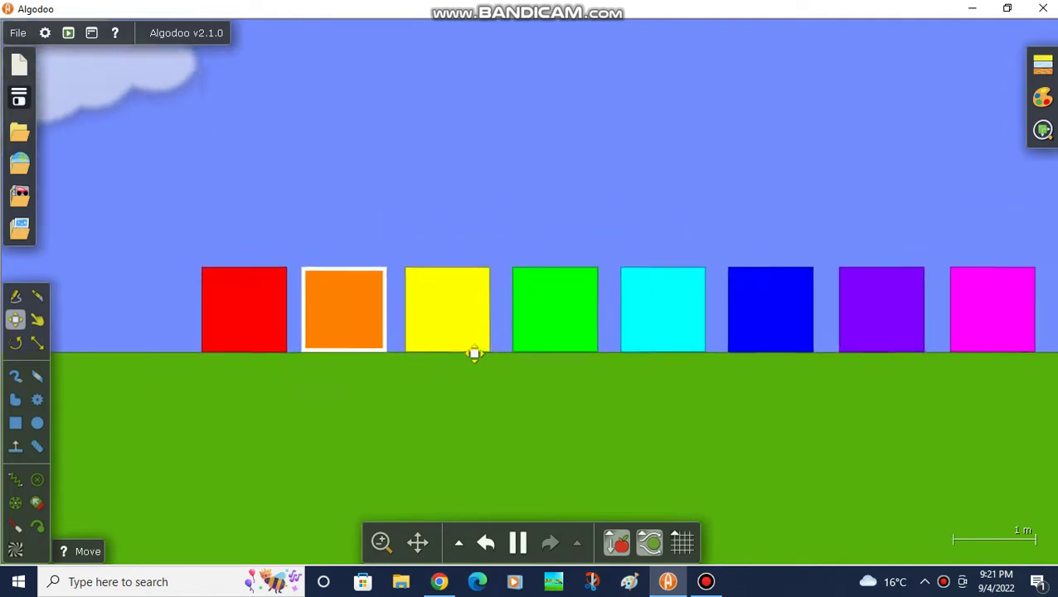
{"action": "left_click", "coordinate": [472, 346]}
{"action": "scroll", "coordinate": [471, 350], "scroll_direction": "down", "scroll_amount": 1}
{"action": "scroll", "coordinate": [429, 365], "scroll_direction": "down", "scroll_amount": 2}
{"action": "scroll", "coordinate": [529, 359], "scroll_direction": "up", "scroll_amount": 2}
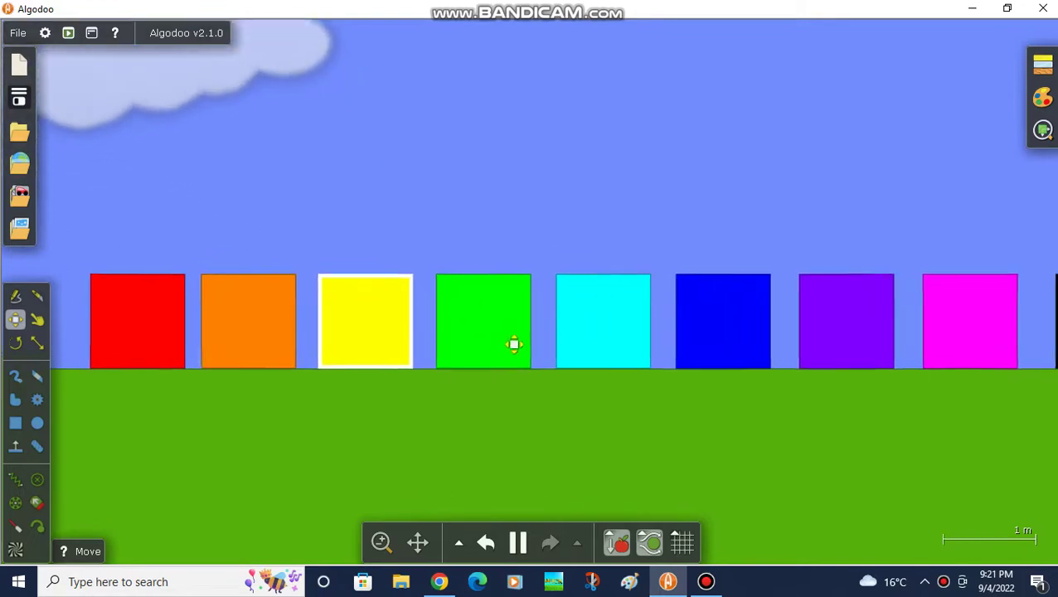
{"action": "scroll", "coordinate": [513, 348], "scroll_direction": "up", "scroll_amount": 1}
{"action": "left_click", "coordinate": [498, 340]}
{"action": "scroll", "coordinate": [454, 349], "scroll_direction": "down", "scroll_amount": 2}
{"action": "scroll", "coordinate": [444, 313], "scroll_direction": "down", "scroll_amount": 2}
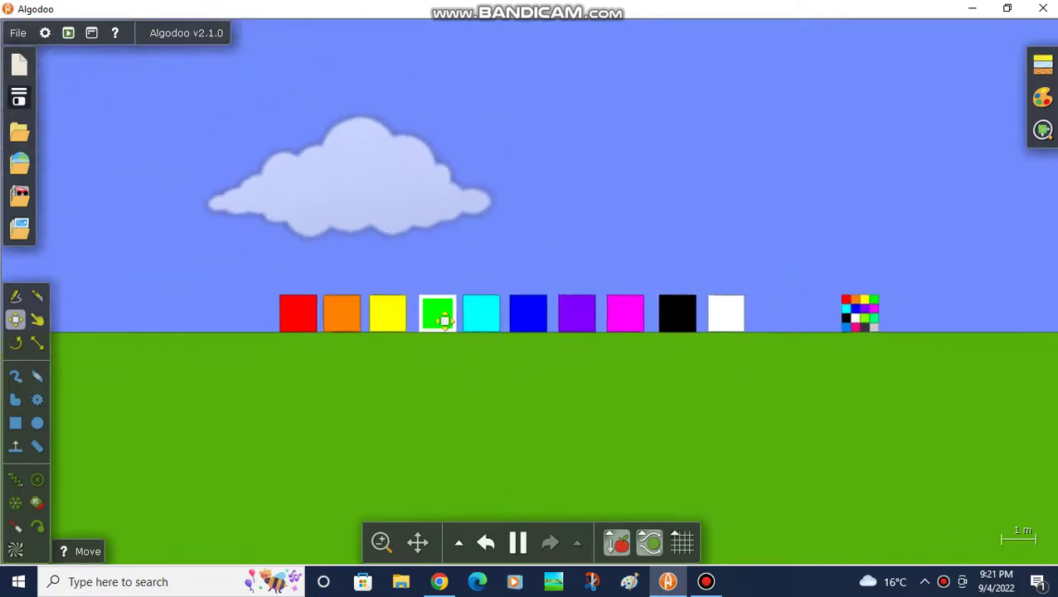
{"action": "scroll", "coordinate": [855, 312], "scroll_direction": "up", "scroll_amount": 1}
{"action": "scroll", "coordinate": [855, 311], "scroll_direction": "up", "scroll_amount": 1}
{"action": "scroll", "coordinate": [799, 352], "scroll_direction": "down", "scroll_amount": 1}
{"action": "mouse_move", "coordinate": [833, 325]}
{"action": "left_mouse_down"}
{"action": "mouse_move", "coordinate": [396, 218]}
{"action": "mouse_move", "coordinate": [406, 244]}
{"action": "left_mouse_up"}
{"action": "scroll", "coordinate": [396, 332], "scroll_direction": "up", "scroll_amount": 2}
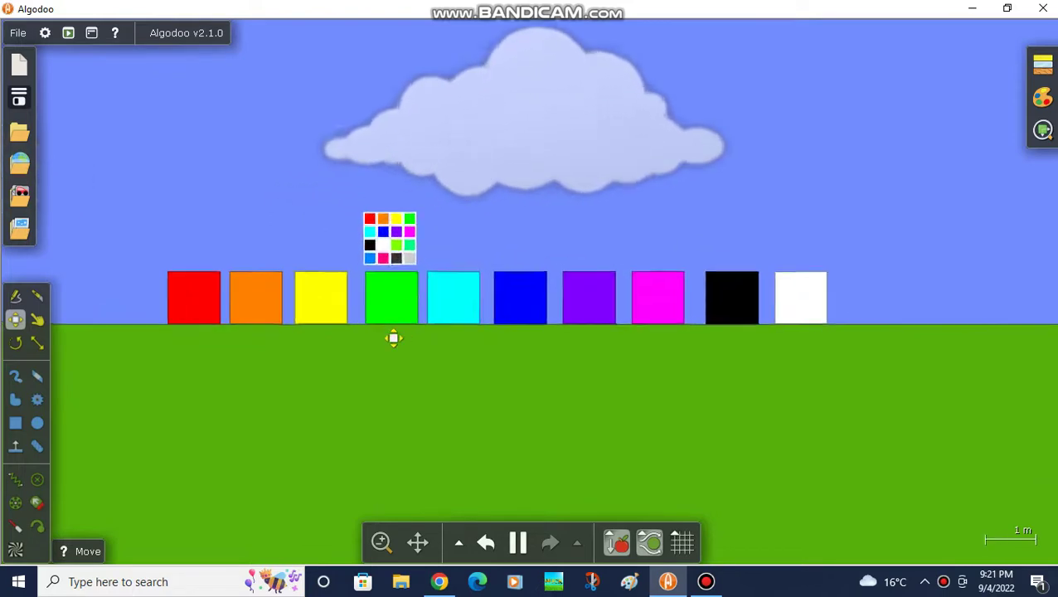
{"action": "scroll", "coordinate": [397, 337], "scroll_direction": "up", "scroll_amount": 2}
{"action": "scroll", "coordinate": [395, 248], "scroll_direction": "up", "scroll_amount": 2}
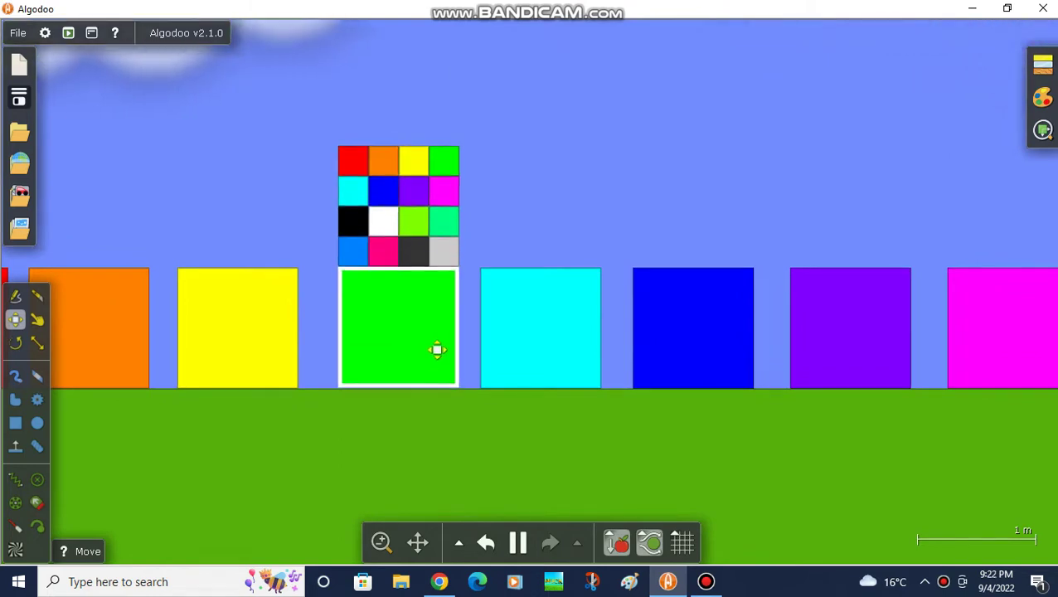
{"action": "scroll", "coordinate": [412, 217], "scroll_direction": "up", "scroll_amount": 2}
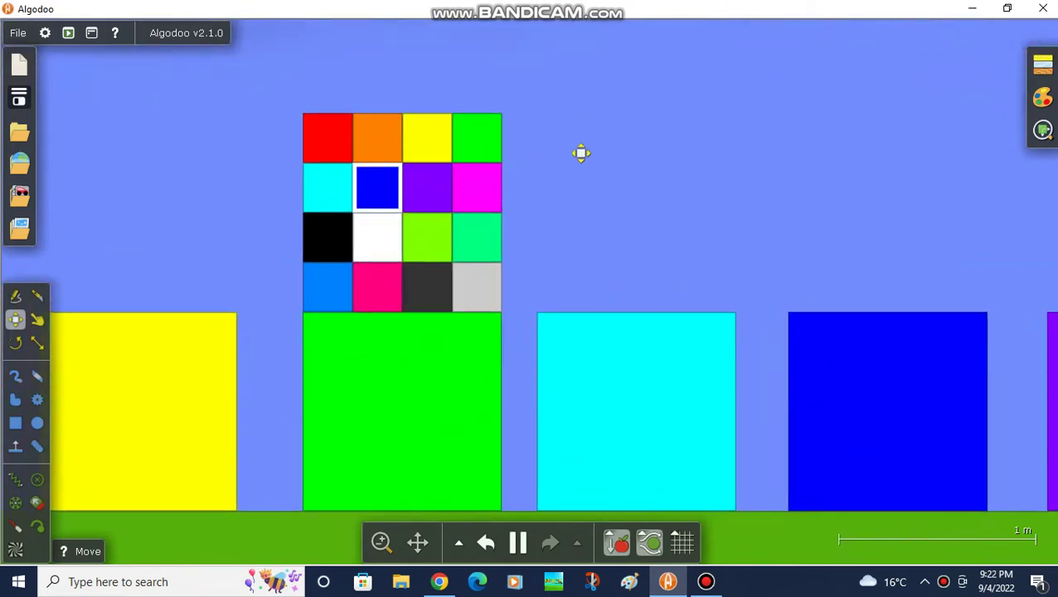
{"action": "scroll", "coordinate": [581, 153], "scroll_direction": "down", "scroll_amount": 2}
{"action": "scroll", "coordinate": [326, 210], "scroll_direction": "down", "scroll_amount": 3}
{"action": "scroll", "coordinate": [348, 218], "scroll_direction": "down", "scroll_amount": 3}
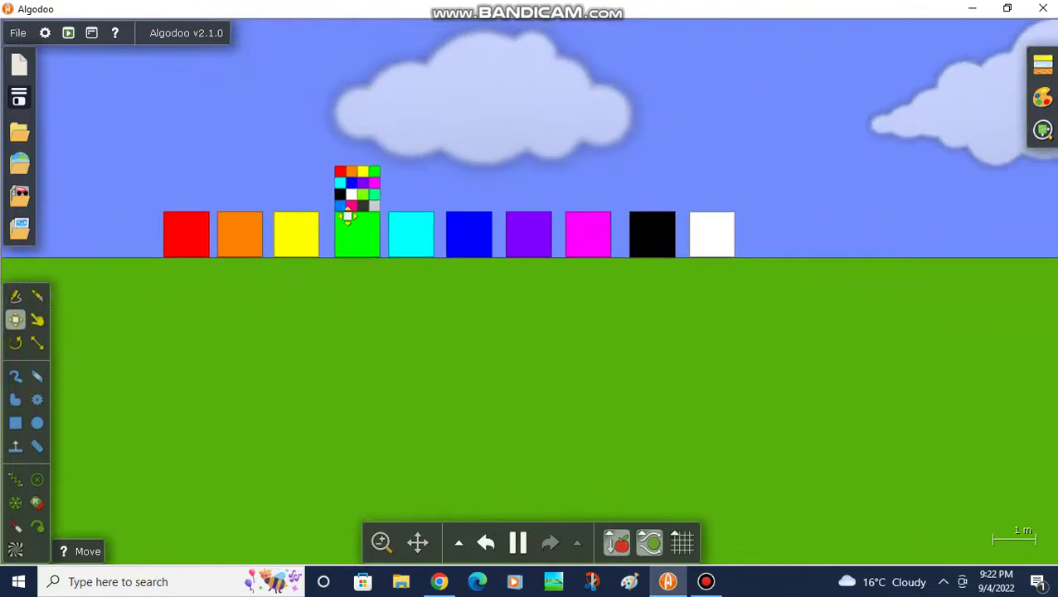
{"action": "scroll", "coordinate": [348, 218], "scroll_direction": "up", "scroll_amount": 2}
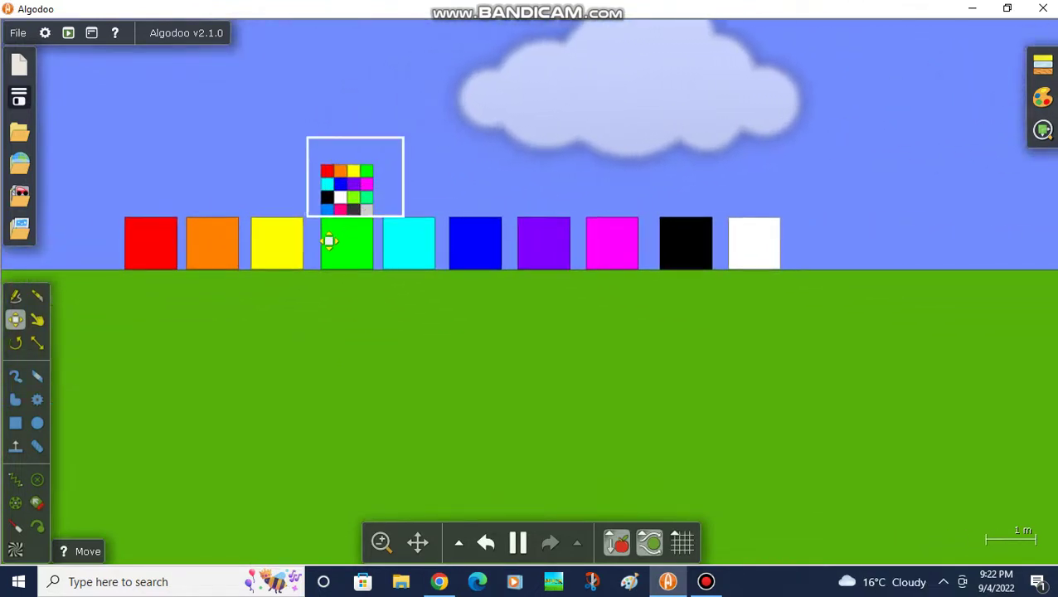
{"action": "scroll", "coordinate": [331, 234], "scroll_direction": "down", "scroll_amount": 2}
{"action": "scroll", "coordinate": [333, 229], "scroll_direction": "up", "scroll_amount": 1}
Carry the multicolour grid from the green square to the ground right of the white square
{"action": "mouse_move", "coordinate": [333, 229]}
{"action": "left_mouse_down"}
{"action": "mouse_move", "coordinate": [709, 170]}
{"action": "mouse_move", "coordinate": [803, 272]}
{"action": "left_mouse_up"}
{"action": "scroll", "coordinate": [426, 268], "scroll_direction": "down", "scroll_amount": 1}
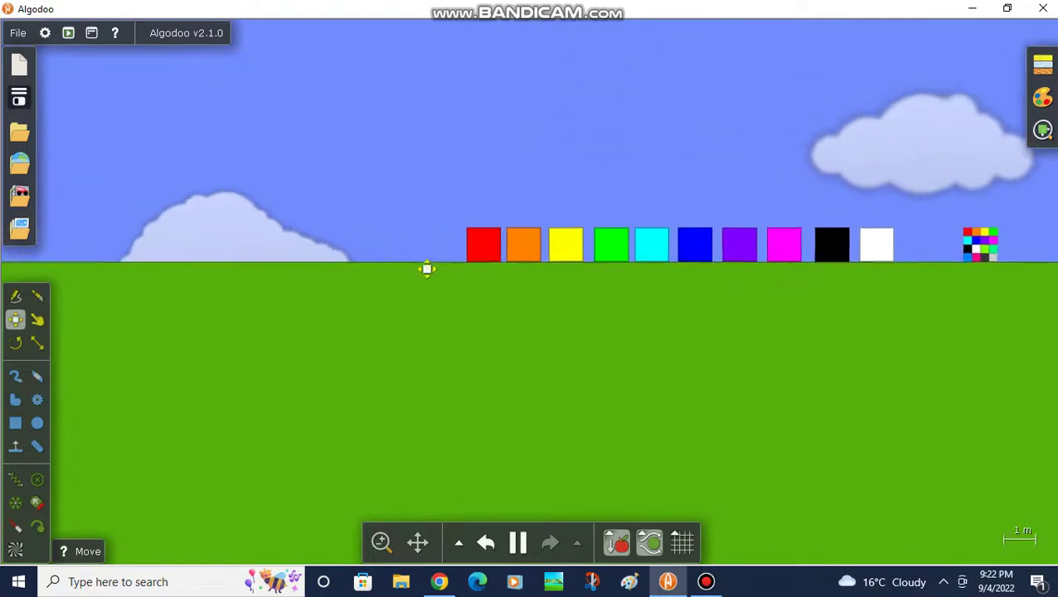
{"action": "scroll", "coordinate": [426, 268], "scroll_direction": "up", "scroll_amount": 2}
Move the red square past the multicolour grid and place the purple square beside it
{"action": "mouse_move", "coordinate": [541, 257]}
{"action": "left_mouse_down"}
{"action": "mouse_move", "coordinate": [151, 246]}
{"action": "mouse_move", "coordinate": [541, 257]}
{"action": "left_mouse_up"}
{"action": "scroll", "coordinate": [331, 278], "scroll_direction": "down", "scroll_amount": 2}
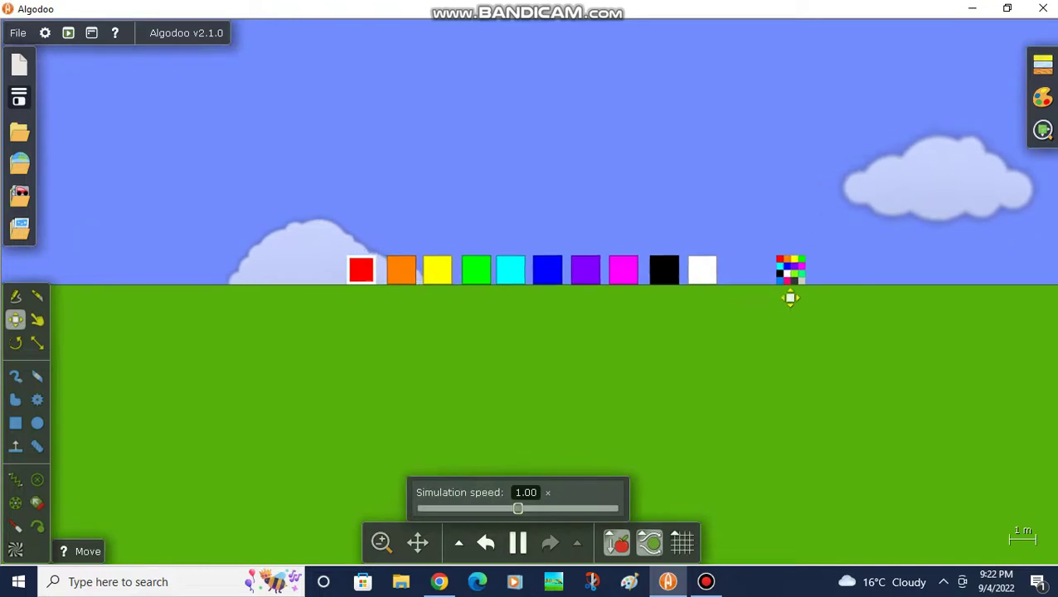
{"action": "scroll", "coordinate": [349, 290], "scroll_direction": "down", "scroll_amount": 2}
{"action": "scroll", "coordinate": [599, 314], "scroll_direction": "up", "scroll_amount": 2}
{"action": "scroll", "coordinate": [601, 316], "scroll_direction": "down", "scroll_amount": 1}
{"action": "scroll", "coordinate": [524, 309], "scroll_direction": "up", "scroll_amount": 1}
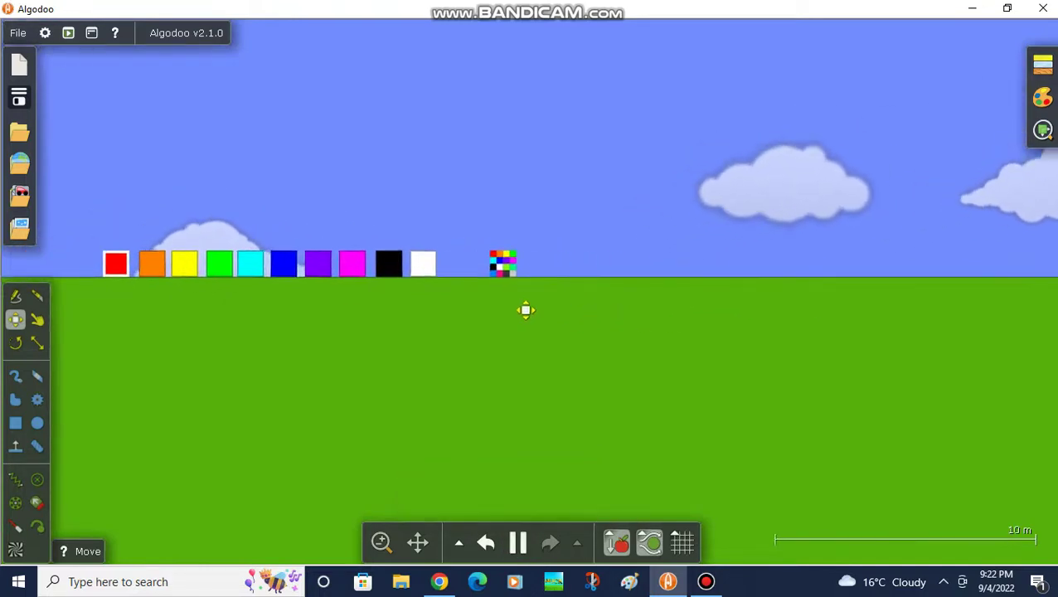
{"action": "scroll", "coordinate": [605, 314], "scroll_direction": "down", "scroll_amount": 1}
{"action": "scroll", "coordinate": [604, 314], "scroll_direction": "down", "scroll_amount": 1}
{"action": "left_click_drag", "start_coordinate": [334, 173], "coordinate": [636, 268]}
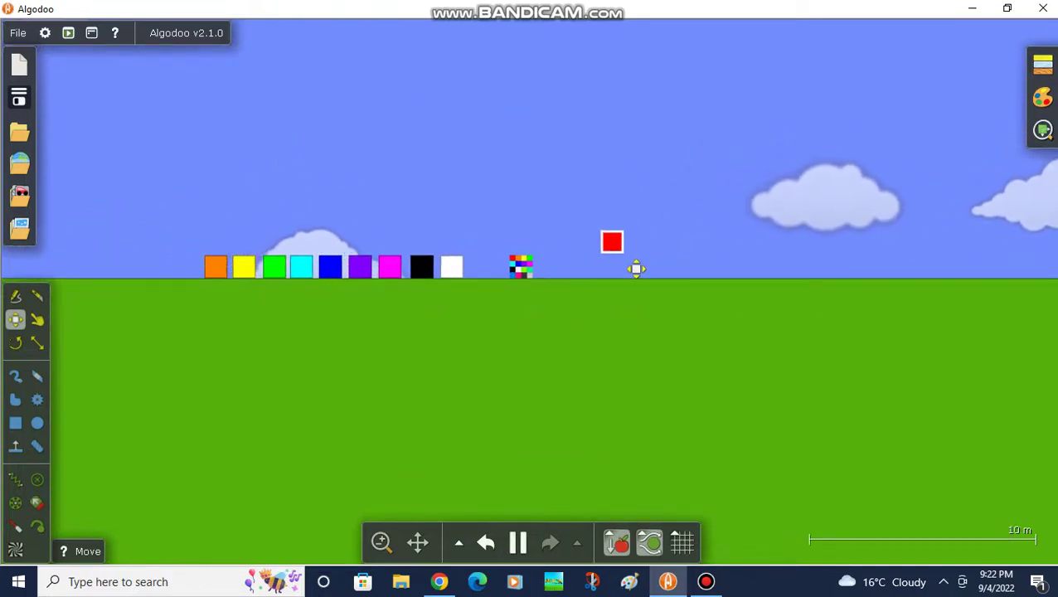
{"action": "scroll", "coordinate": [691, 293], "scroll_direction": "up", "scroll_amount": 1}
{"action": "scroll", "coordinate": [434, 293], "scroll_direction": "down", "scroll_amount": 1}
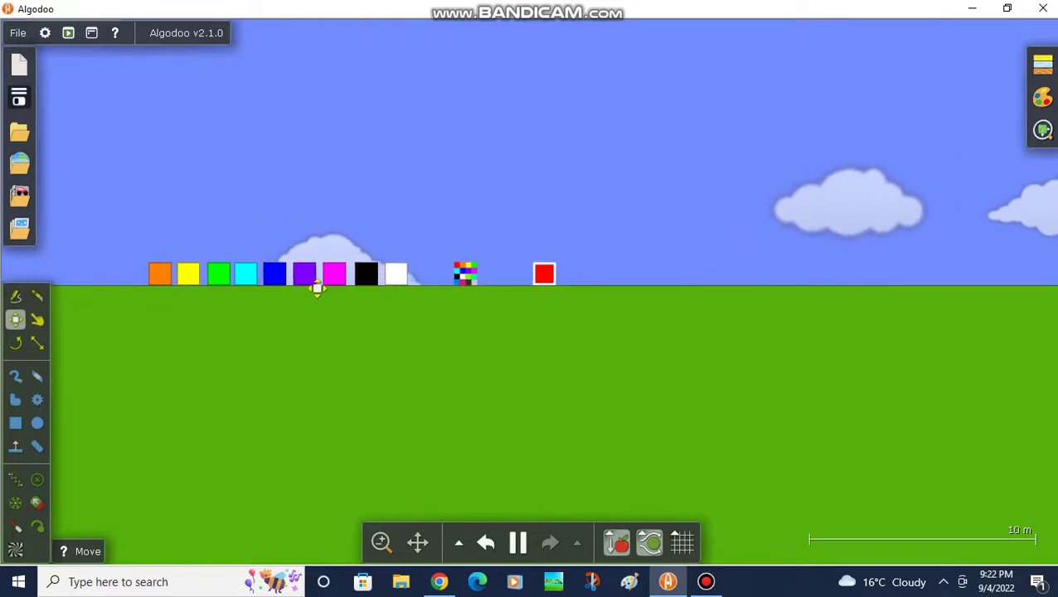
{"action": "left_click_drag", "start_coordinate": [317, 286], "coordinate": [358, 172]}
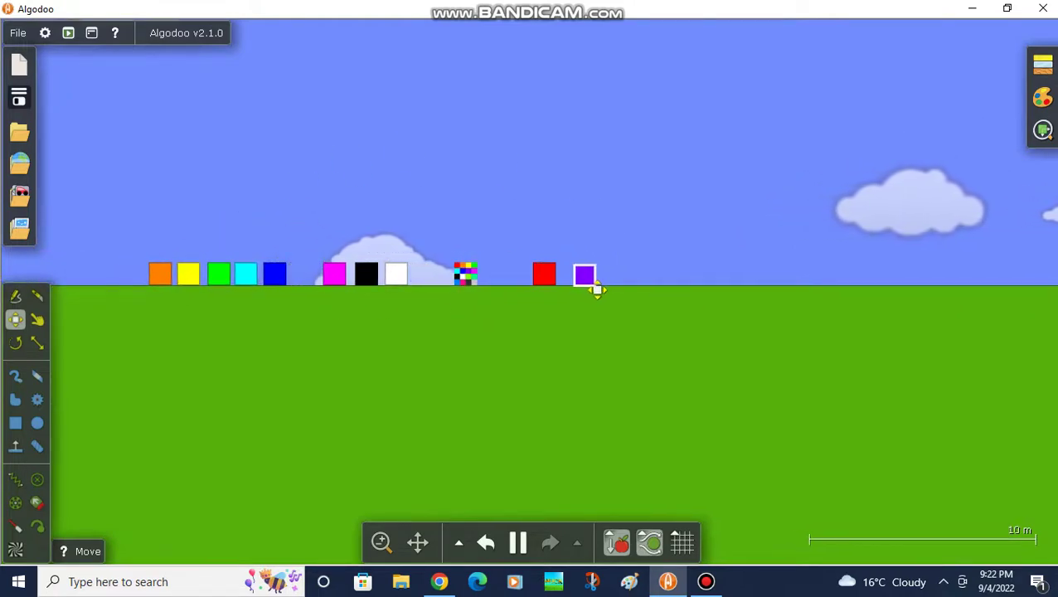
{"action": "scroll", "coordinate": [599, 287], "scroll_direction": "down", "scroll_amount": 2}
{"action": "scroll", "coordinate": [534, 281], "scroll_direction": "up", "scroll_amount": 2}
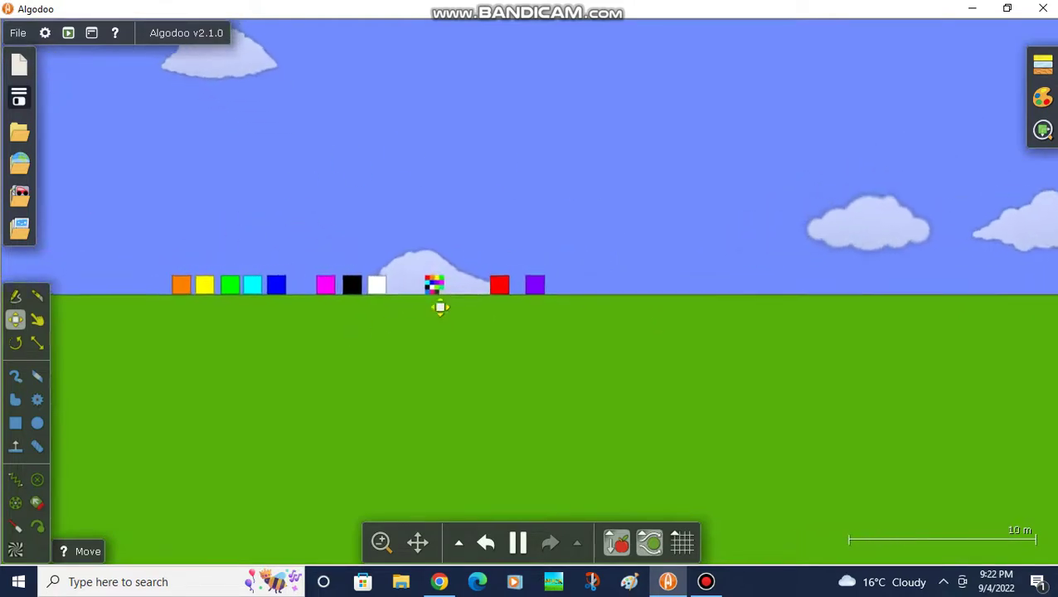
{"action": "scroll", "coordinate": [366, 310], "scroll_direction": "down", "scroll_amount": 1}
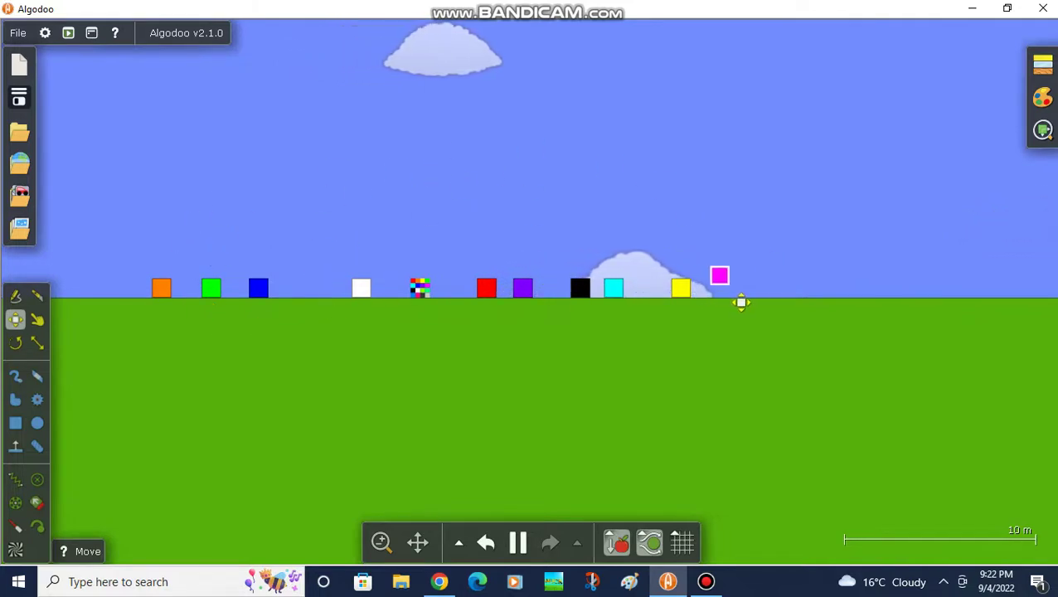
{"action": "left_click_drag", "start_coordinate": [749, 273], "coordinate": [330, 316]}
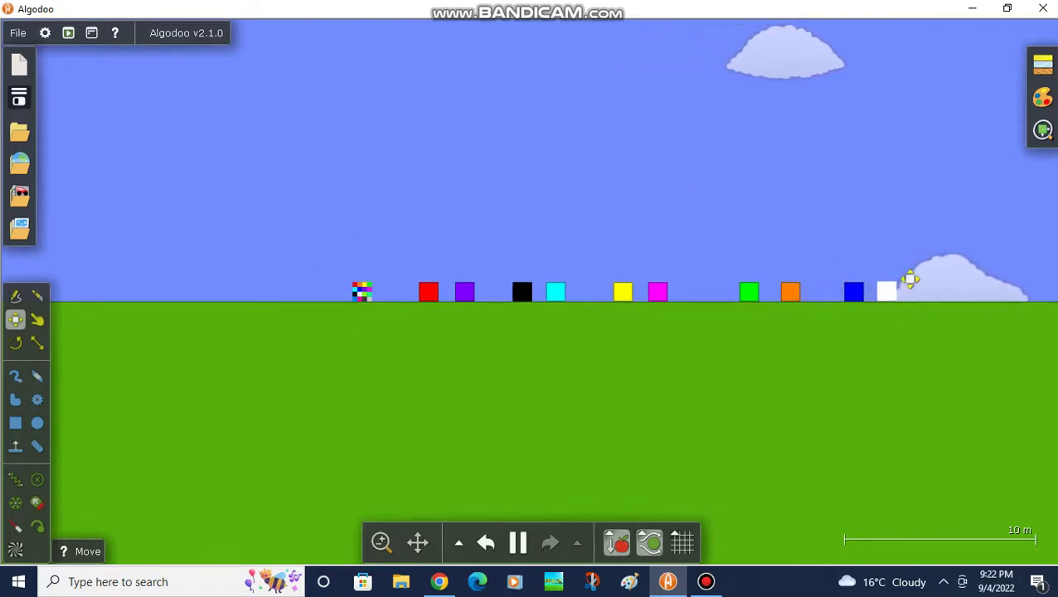
{"action": "scroll", "coordinate": [413, 288], "scroll_direction": "up", "scroll_amount": 2}
{"action": "scroll", "coordinate": [550, 298], "scroll_direction": "up", "scroll_amount": 3}
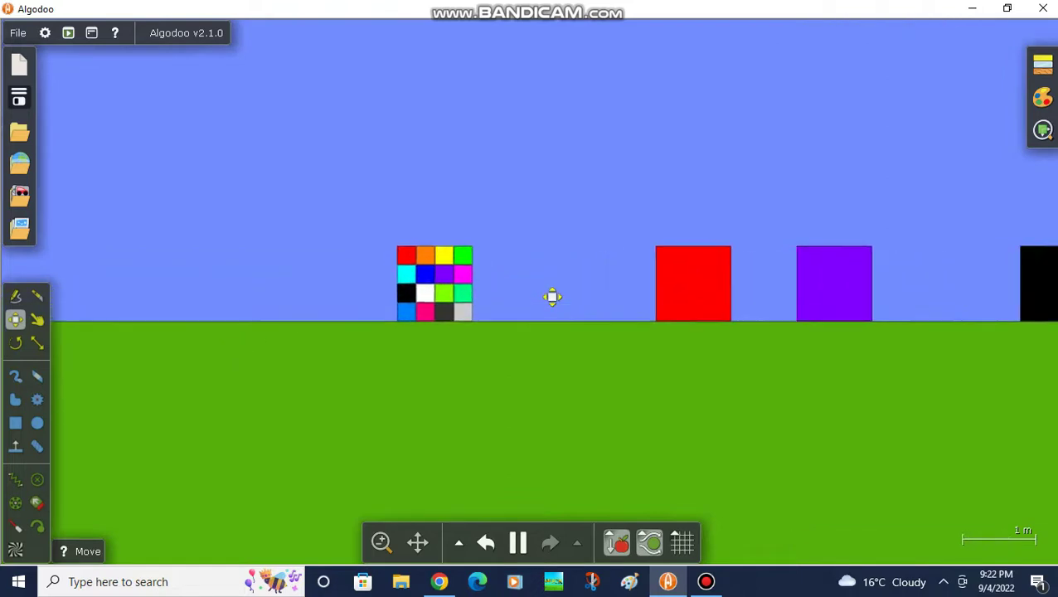
{"action": "scroll", "coordinate": [465, 307], "scroll_direction": "up", "scroll_amount": 3}
{"action": "scroll", "coordinate": [448, 281], "scroll_direction": "up", "scroll_amount": 3}
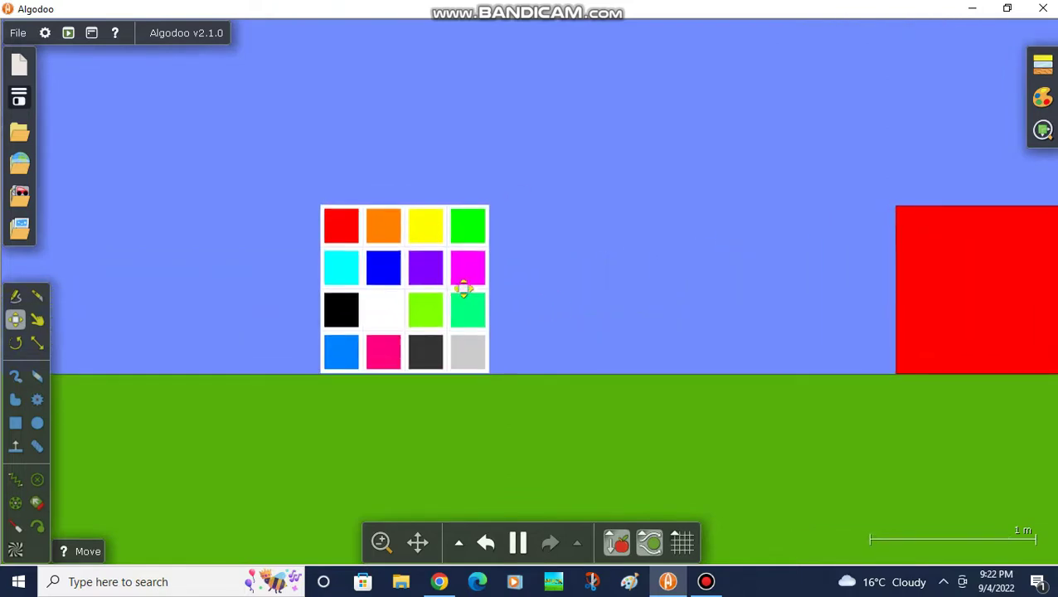
{"action": "scroll", "coordinate": [465, 286], "scroll_direction": "down", "scroll_amount": 4}
{"action": "scroll", "coordinate": [725, 242], "scroll_direction": "down", "scroll_amount": 1}
{"action": "scroll", "coordinate": [499, 354], "scroll_direction": "up", "scroll_amount": 3}
{"action": "scroll", "coordinate": [482, 323], "scroll_direction": "up", "scroll_amount": 1}
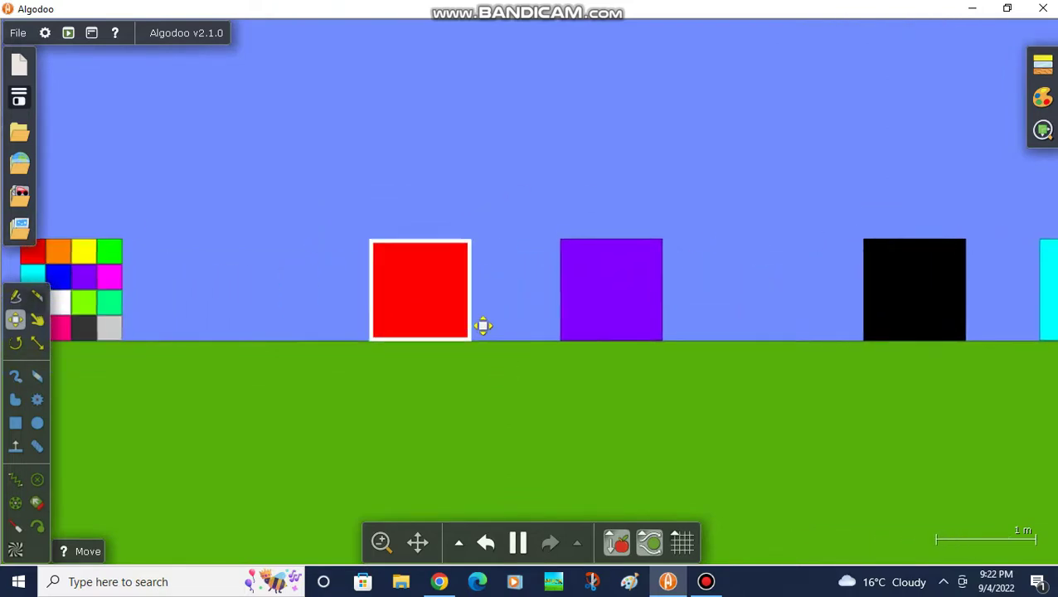
{"action": "scroll", "coordinate": [340, 361], "scroll_direction": "down", "scroll_amount": 4}
{"action": "scroll", "coordinate": [448, 346], "scroll_direction": "down", "scroll_amount": 2}
{"action": "scroll", "coordinate": [448, 347], "scroll_direction": "down", "scroll_amount": 1}
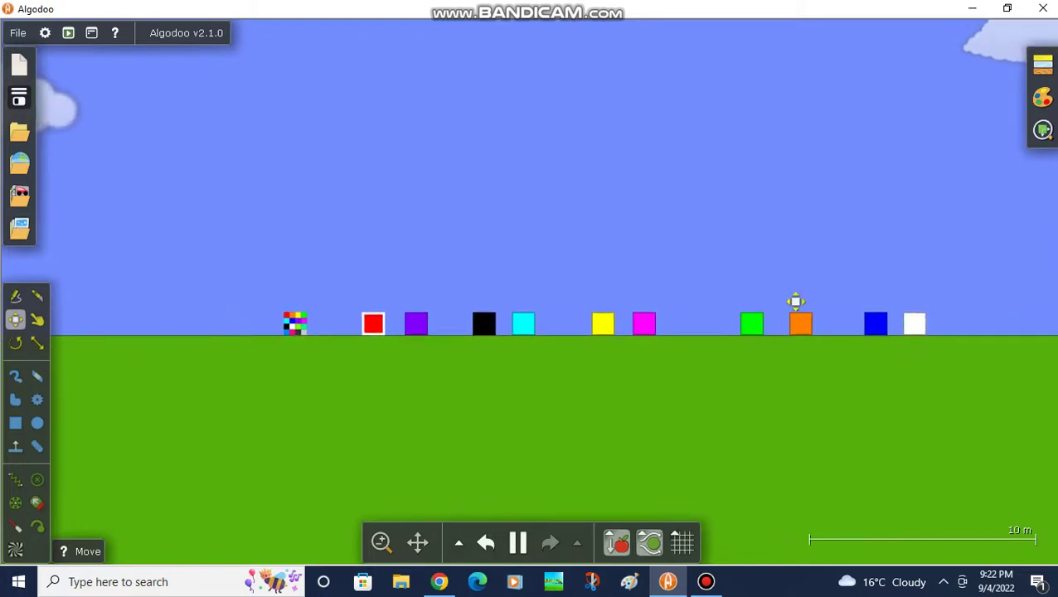
{"action": "scroll", "coordinate": [173, 352], "scroll_direction": "up", "scroll_amount": 2}
{"action": "scroll", "coordinate": [231, 349], "scroll_direction": "up", "scroll_amount": 3}
{"action": "scroll", "coordinate": [314, 352], "scroll_direction": "up", "scroll_amount": 2}
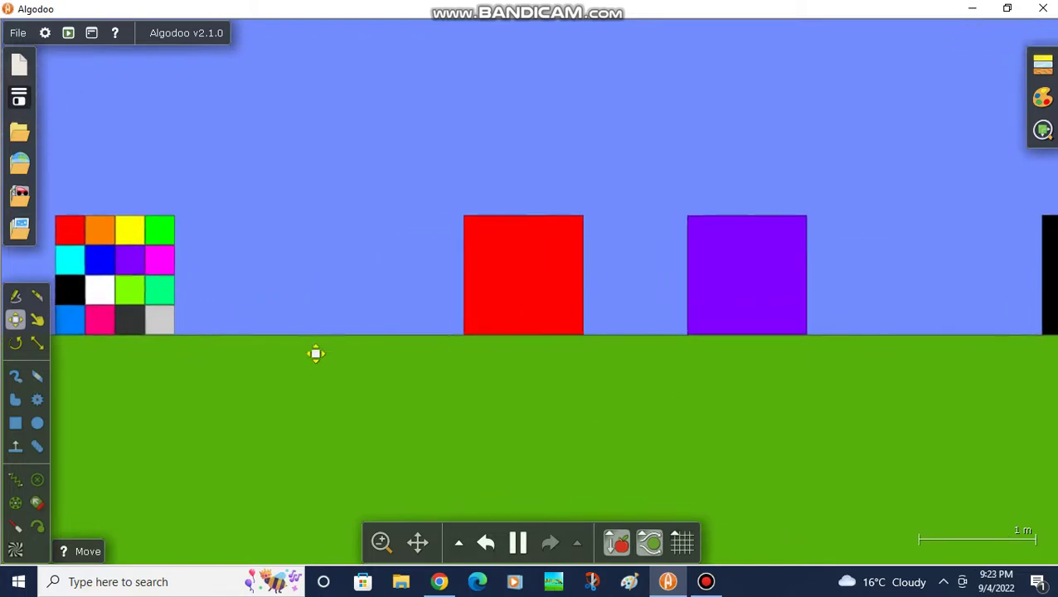
{"action": "scroll", "coordinate": [507, 388], "scroll_direction": "down", "scroll_amount": 3}
{"action": "scroll", "coordinate": [485, 365], "scroll_direction": "up", "scroll_amount": 2}
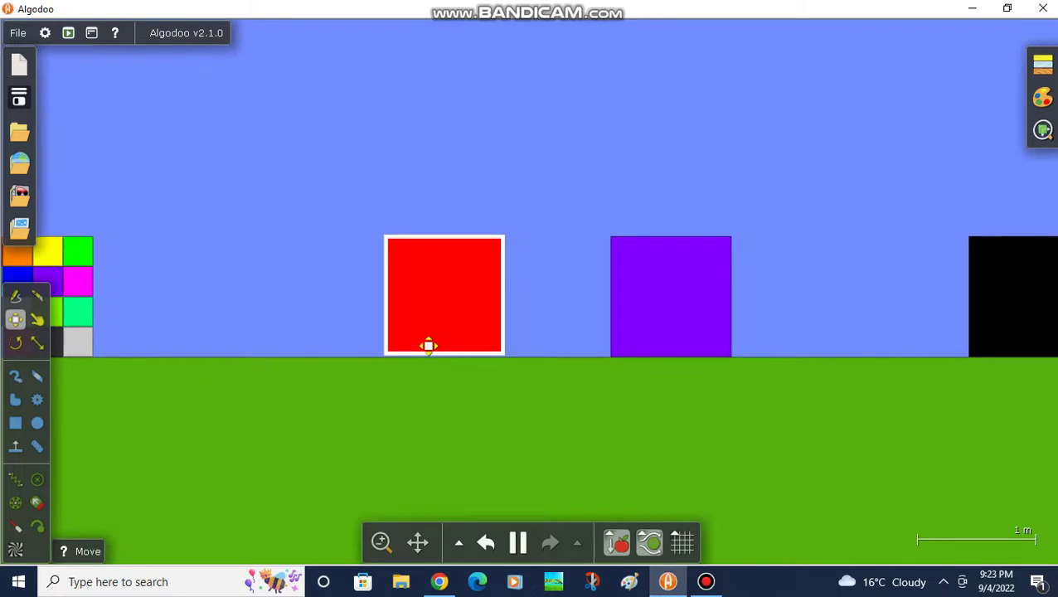
{"action": "scroll", "coordinate": [428, 347], "scroll_direction": "down", "scroll_amount": 2}
{"action": "scroll", "coordinate": [343, 401], "scroll_direction": "down", "scroll_amount": 2}
{"action": "scroll", "coordinate": [370, 366], "scroll_direction": "up", "scroll_amount": 2}
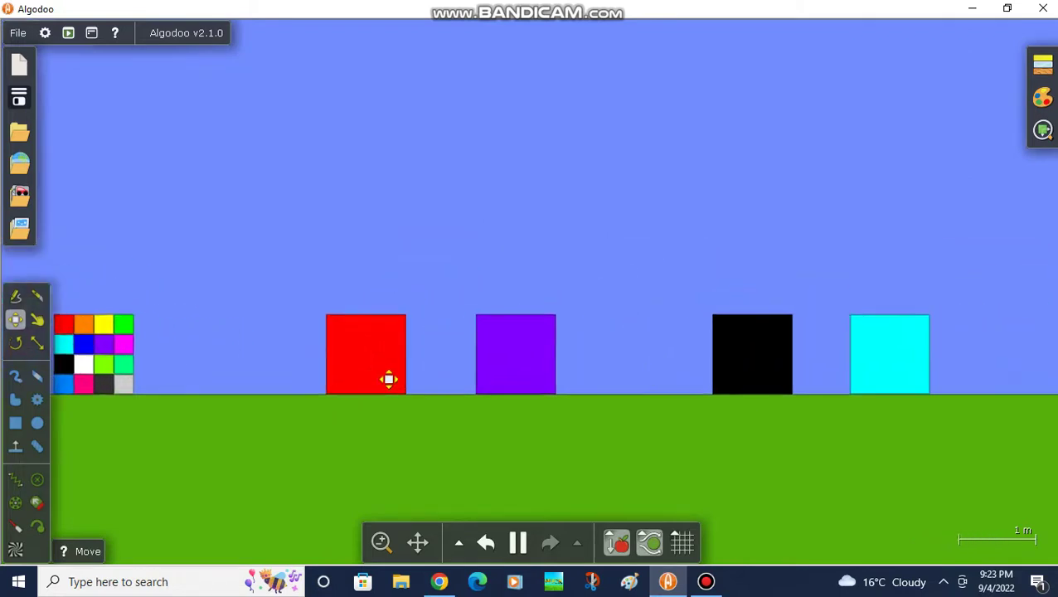
{"action": "scroll", "coordinate": [423, 352], "scroll_direction": "down", "scroll_amount": 2}
{"action": "scroll", "coordinate": [215, 371], "scroll_direction": "down", "scroll_amount": 1}
{"action": "scroll", "coordinate": [278, 369], "scroll_direction": "down", "scroll_amount": 1}
{"action": "scroll", "coordinate": [198, 354], "scroll_direction": "up", "scroll_amount": 1}
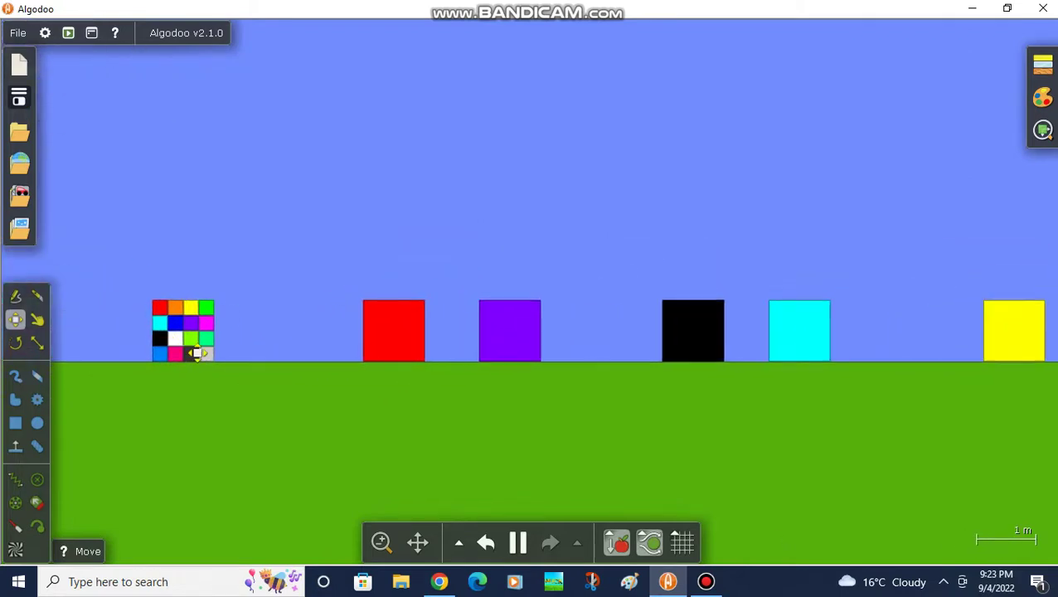
{"action": "scroll", "coordinate": [301, 291], "scroll_direction": "down", "scroll_amount": 2}
{"action": "scroll", "coordinate": [287, 276], "scroll_direction": "down", "scroll_amount": 2}
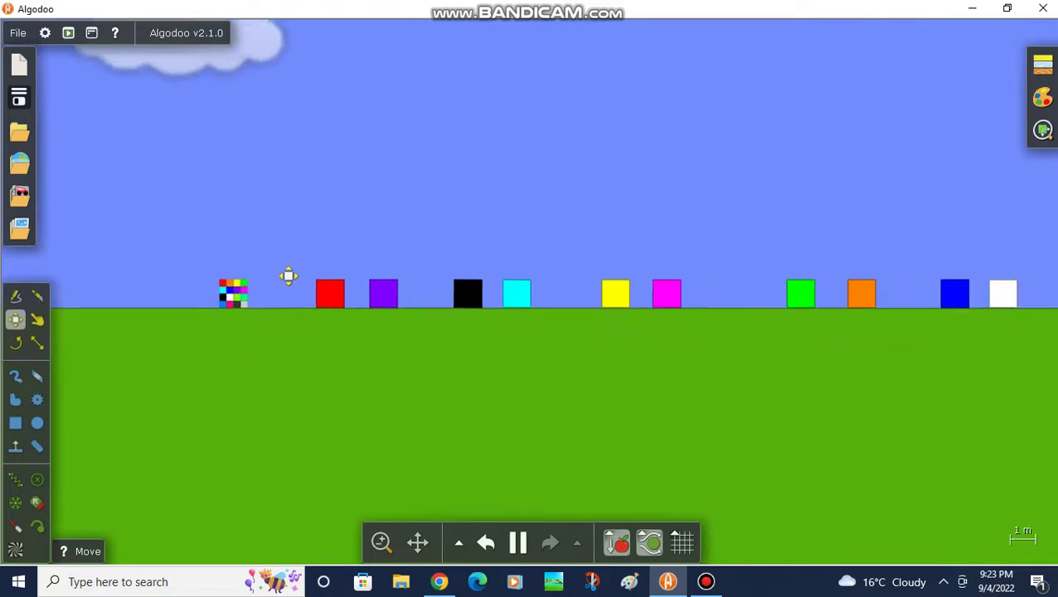
{"action": "scroll", "coordinate": [371, 389], "scroll_direction": "down", "scroll_amount": 1}
{"action": "scroll", "coordinate": [278, 378], "scroll_direction": "up", "scroll_amount": 2}
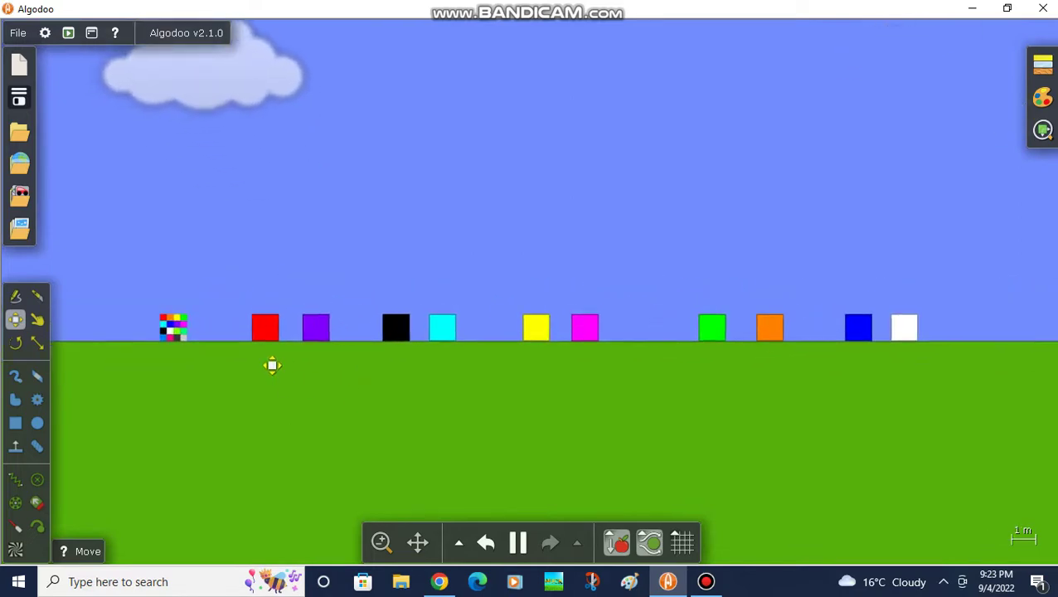
{"action": "scroll", "coordinate": [276, 362], "scroll_direction": "up", "scroll_amount": 1}
{"action": "scroll", "coordinate": [521, 323], "scroll_direction": "up", "scroll_amount": 2}
{"action": "scroll", "coordinate": [380, 350], "scroll_direction": "down", "scroll_amount": 1}
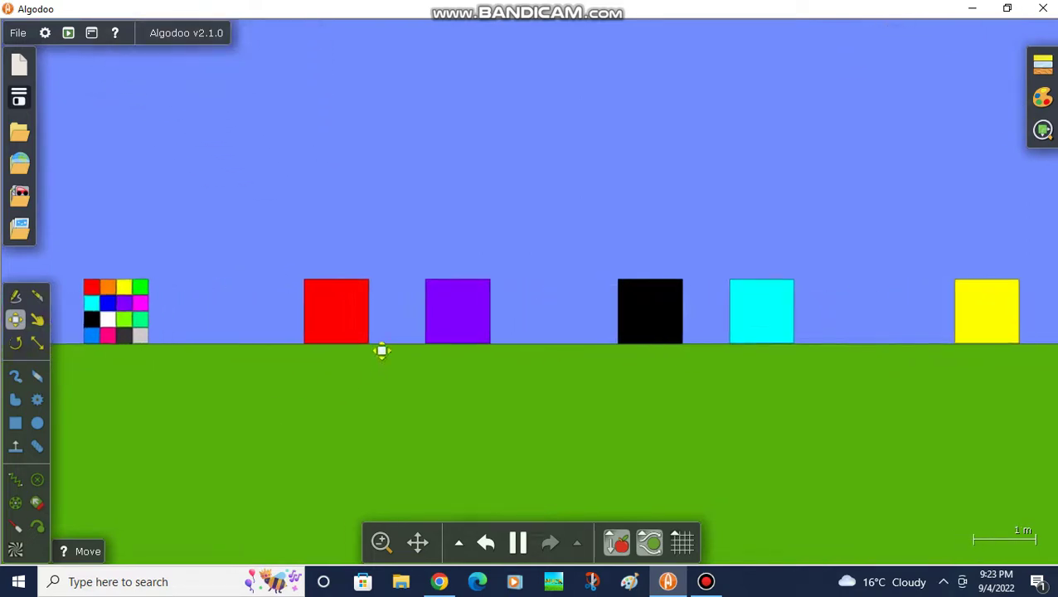
{"action": "scroll", "coordinate": [546, 350], "scroll_direction": "up", "scroll_amount": 2}
{"action": "scroll", "coordinate": [599, 338], "scroll_direction": "down", "scroll_amount": 1}
{"action": "scroll", "coordinate": [593, 342], "scroll_direction": "up", "scroll_amount": 1}
Grab the purple block from the row and hoist it high above the ground
{"action": "mouse_move", "coordinate": [593, 343]}
{"action": "left_mouse_down"}
{"action": "mouse_move", "coordinate": [623, 331]}
{"action": "mouse_move", "coordinate": [468, 328]}
{"action": "left_mouse_up"}
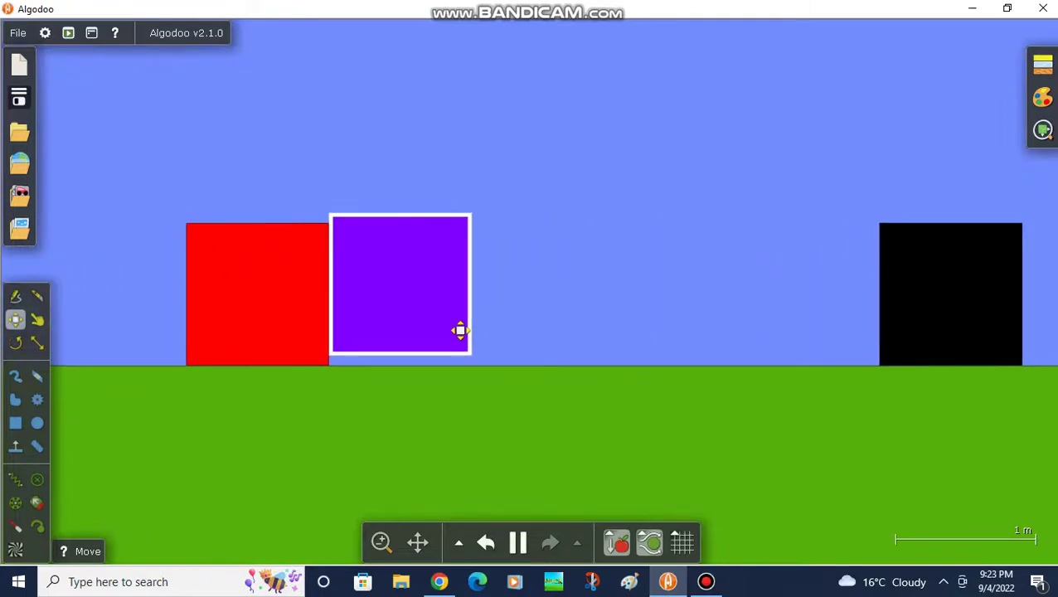
{"action": "scroll", "coordinate": [460, 330], "scroll_direction": "down", "scroll_amount": 2}
{"action": "left_click_drag", "start_coordinate": [451, 446], "coordinate": [445, 290]}
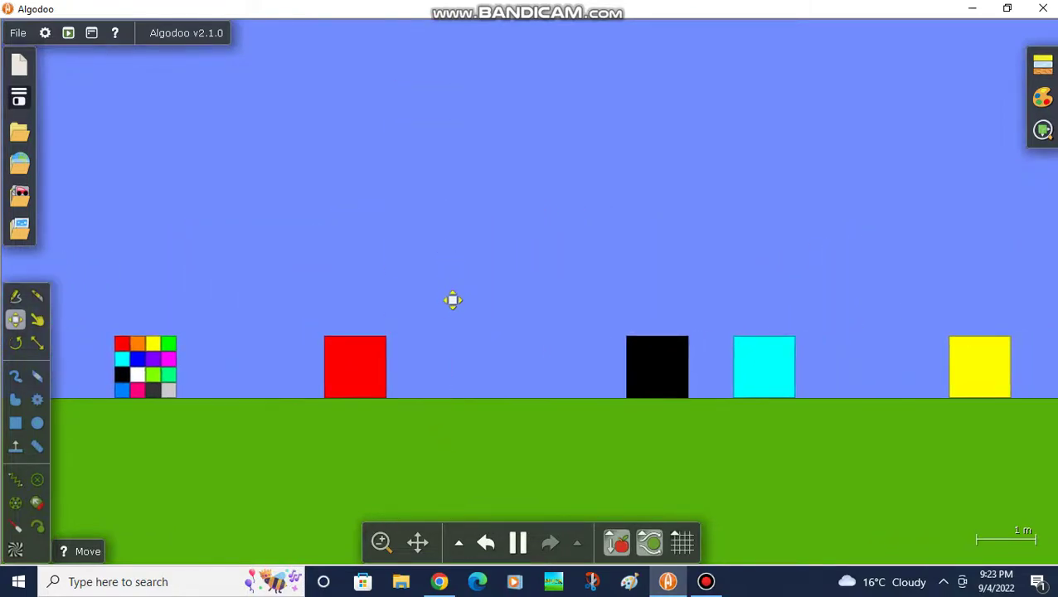
{"action": "scroll", "coordinate": [415, 371], "scroll_direction": "down", "scroll_amount": 2}
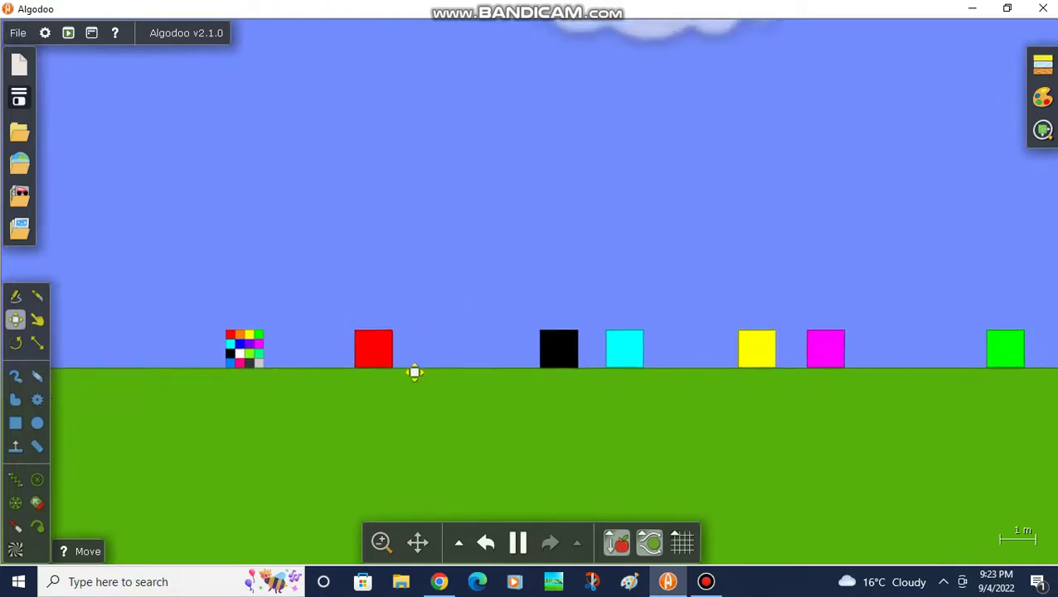
{"action": "scroll", "coordinate": [423, 383], "scroll_direction": "down", "scroll_amount": 1}
{"action": "scroll", "coordinate": [423, 383], "scroll_direction": "down", "scroll_amount": 2}
{"action": "scroll", "coordinate": [442, 381], "scroll_direction": "up", "scroll_amount": 2}
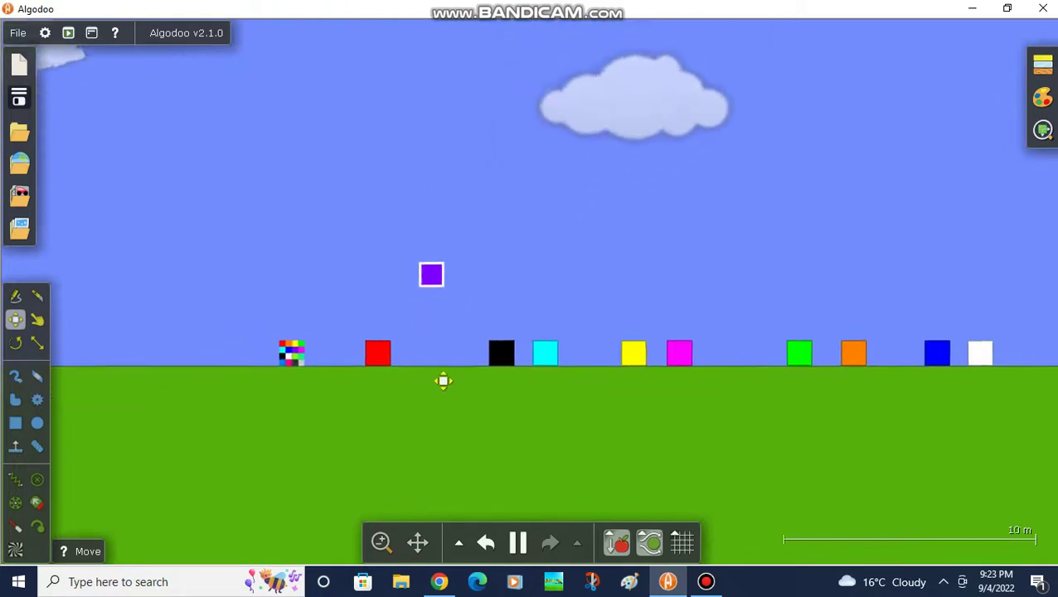
{"action": "scroll", "coordinate": [518, 381], "scroll_direction": "down", "scroll_amount": 2}
{"action": "scroll", "coordinate": [534, 260], "scroll_direction": "up", "scroll_amount": 2}
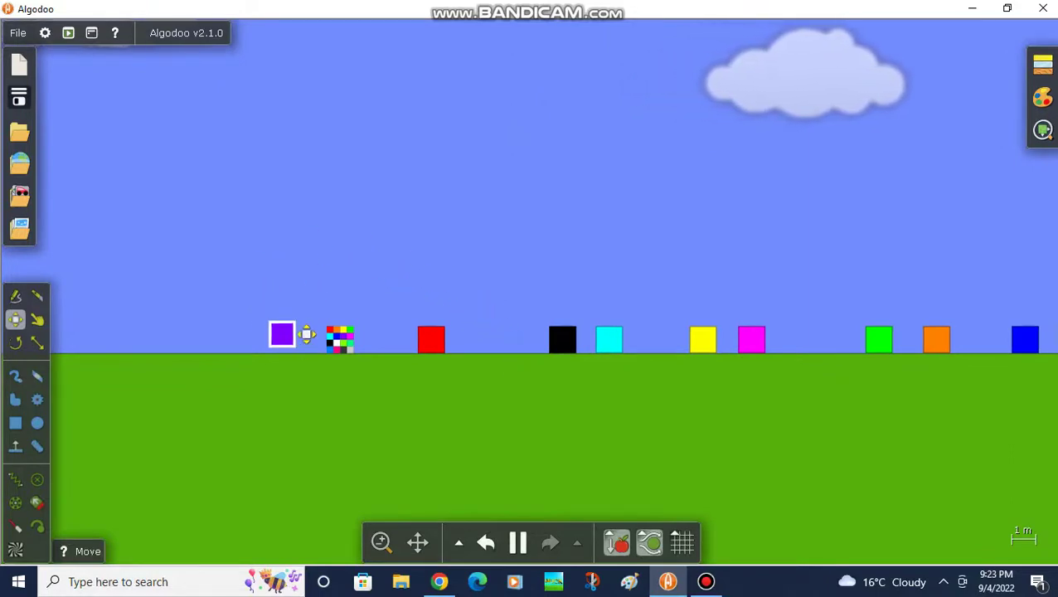
{"action": "scroll", "coordinate": [267, 418], "scroll_direction": "down", "scroll_amount": 2}
{"action": "scroll", "coordinate": [331, 382], "scroll_direction": "down", "scroll_amount": 1}
{"action": "scroll", "coordinate": [373, 382], "scroll_direction": "up", "scroll_amount": 2}
{"action": "scroll", "coordinate": [354, 386], "scroll_direction": "up", "scroll_amount": 1}
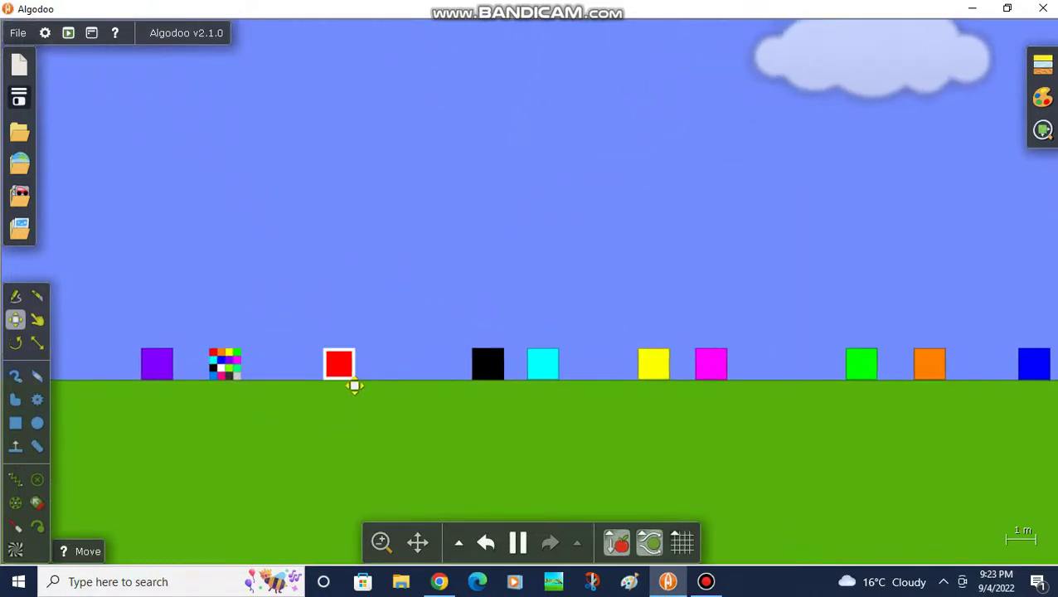
{"action": "scroll", "coordinate": [355, 386], "scroll_direction": "down", "scroll_amount": 2}
{"action": "scroll", "coordinate": [548, 381], "scroll_direction": "up", "scroll_amount": 2}
{"action": "scroll", "coordinate": [337, 403], "scroll_direction": "up", "scroll_amount": 2}
{"action": "scroll", "coordinate": [298, 404], "scroll_direction": "down", "scroll_amount": 1}
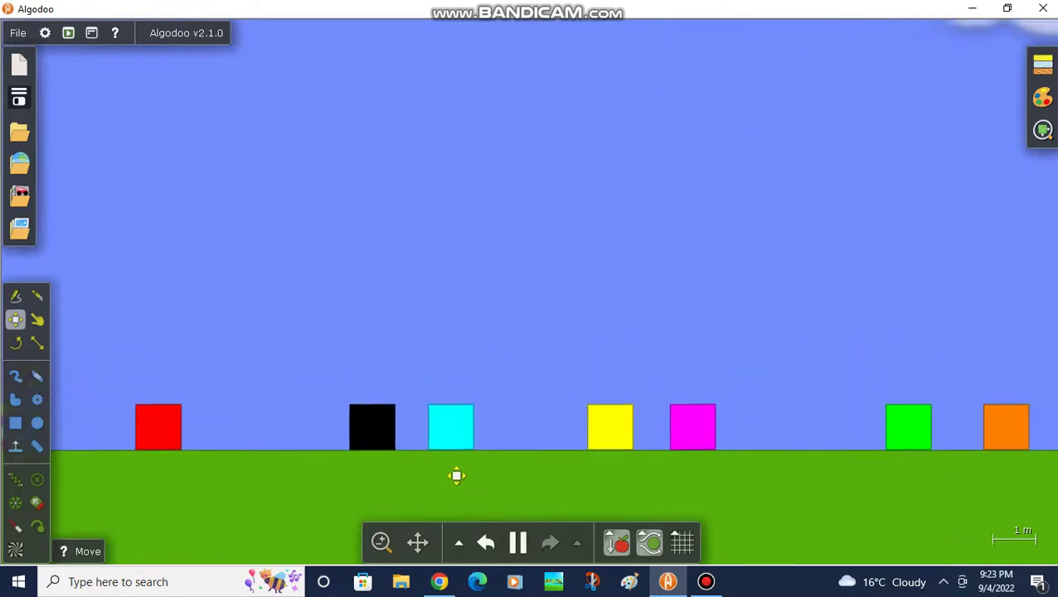
Fling the cyan block upward, then undo with the Undo arrow and Ctrl+Z
{"action": "left_click_drag", "start_coordinate": [454, 441], "coordinate": [491, 395]}
{"action": "scroll", "coordinate": [491, 395], "scroll_direction": "down", "scroll_amount": 1}
{"action": "scroll", "coordinate": [335, 442], "scroll_direction": "down", "scroll_amount": 3}
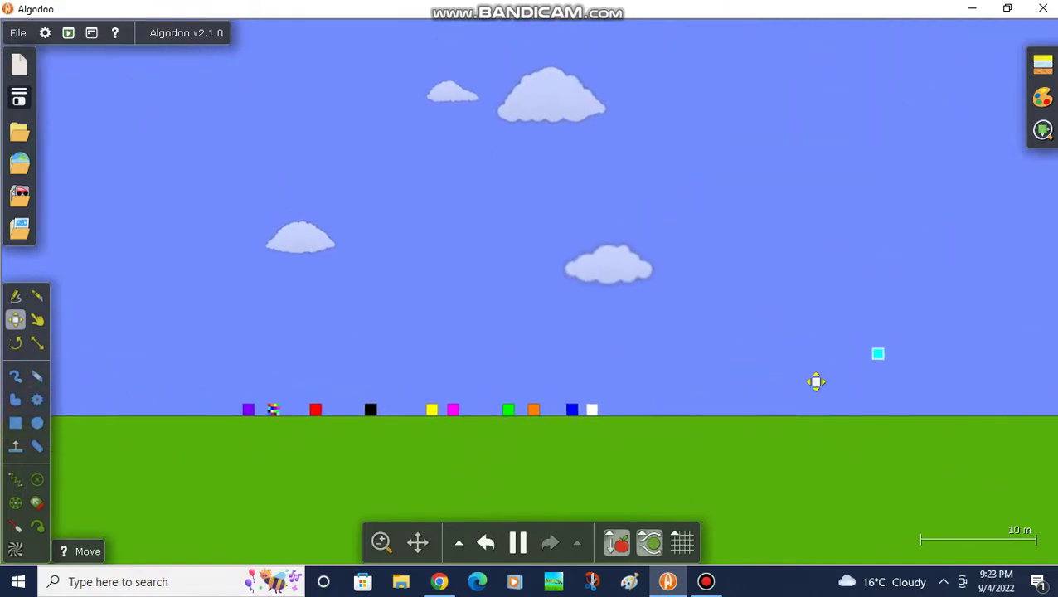
{"action": "scroll", "coordinate": [555, 449], "scroll_direction": "down", "scroll_amount": 2}
{"action": "left_click", "coordinate": [486, 542]}
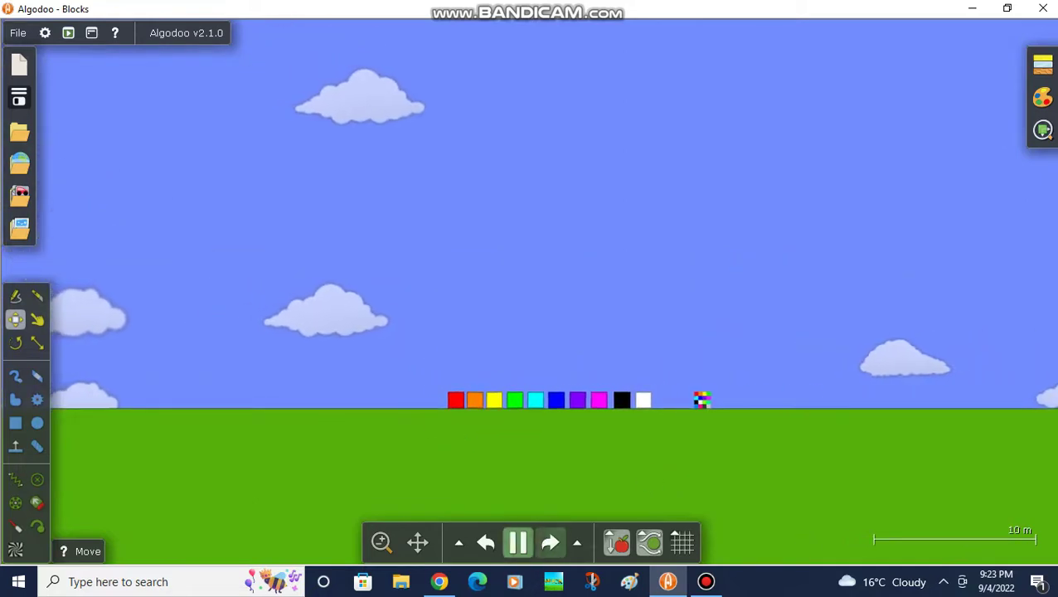
{"action": "key", "text": "ctrl+z"}
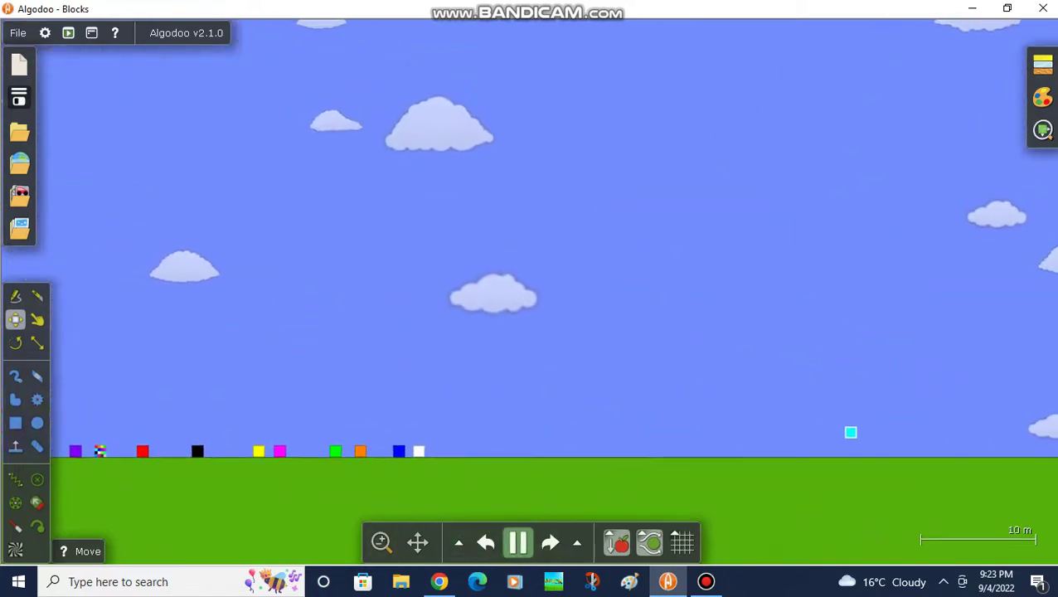
Pause the simulation, pan across the scene, and resume so the cyan block lands
{"action": "key", "text": "space"}
{"action": "left_click_drag", "start_coordinate": [224, 427], "coordinate": [558, 374]}
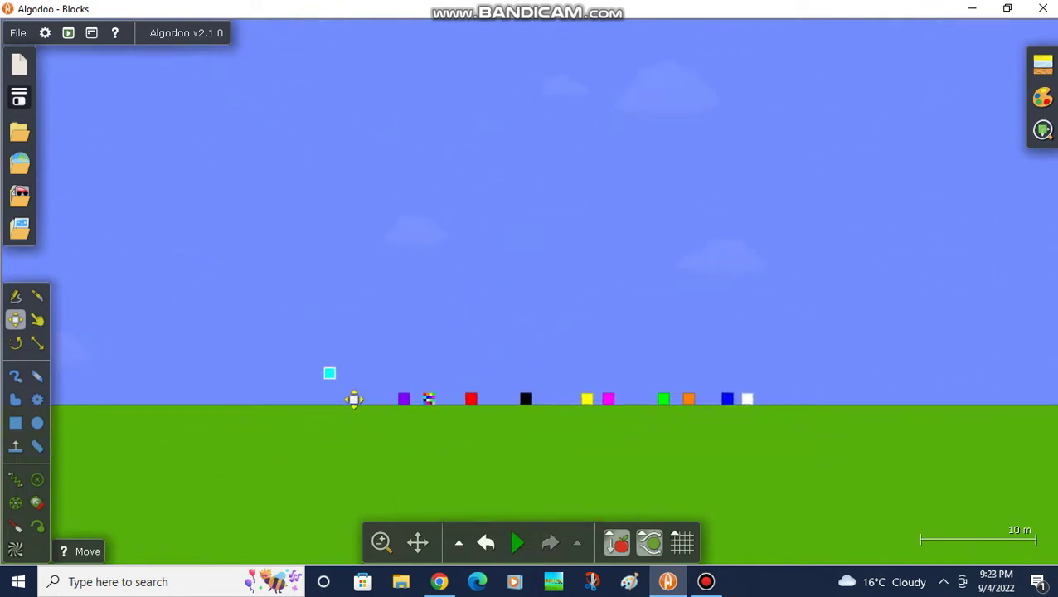
{"action": "key", "text": "space"}
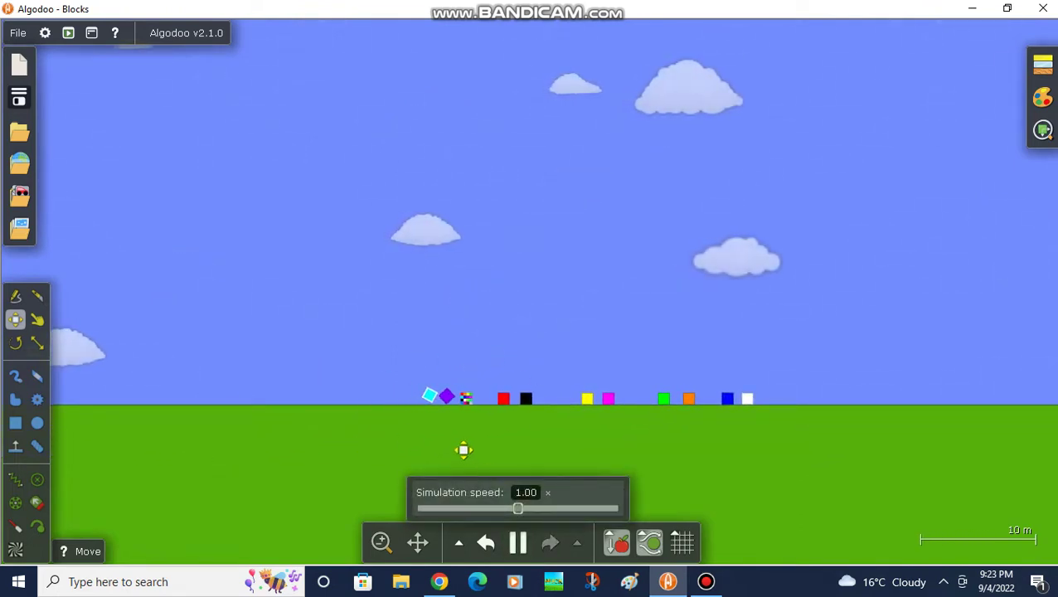
{"action": "scroll", "coordinate": [463, 449], "scroll_direction": "up", "scroll_amount": 2}
{"action": "scroll", "coordinate": [475, 444], "scroll_direction": "up", "scroll_amount": 2}
{"action": "scroll", "coordinate": [448, 404], "scroll_direction": "up", "scroll_amount": 2}
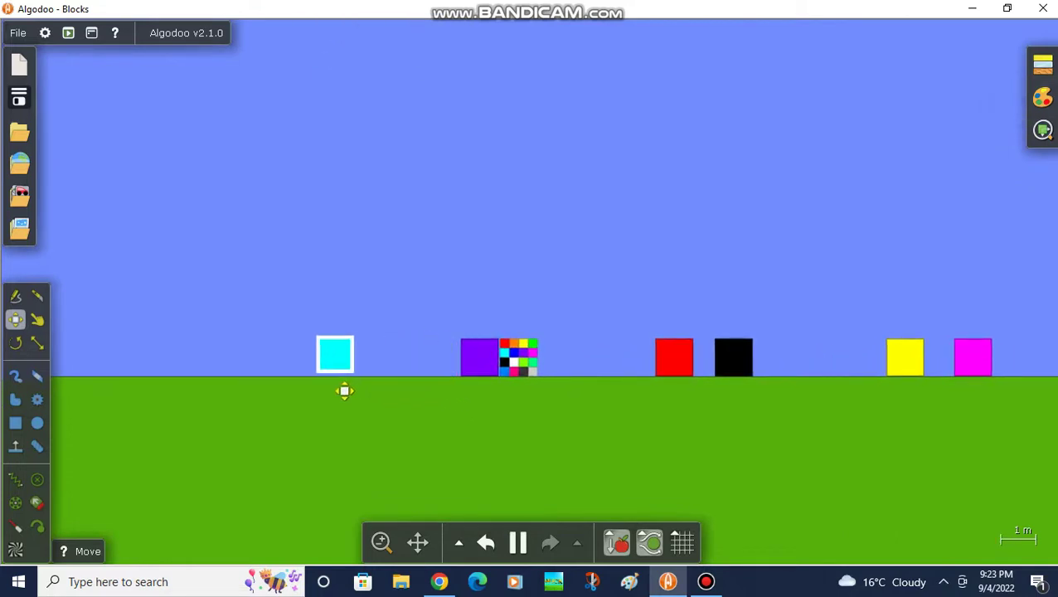
{"action": "scroll", "coordinate": [406, 376], "scroll_direction": "down", "scroll_amount": 3}
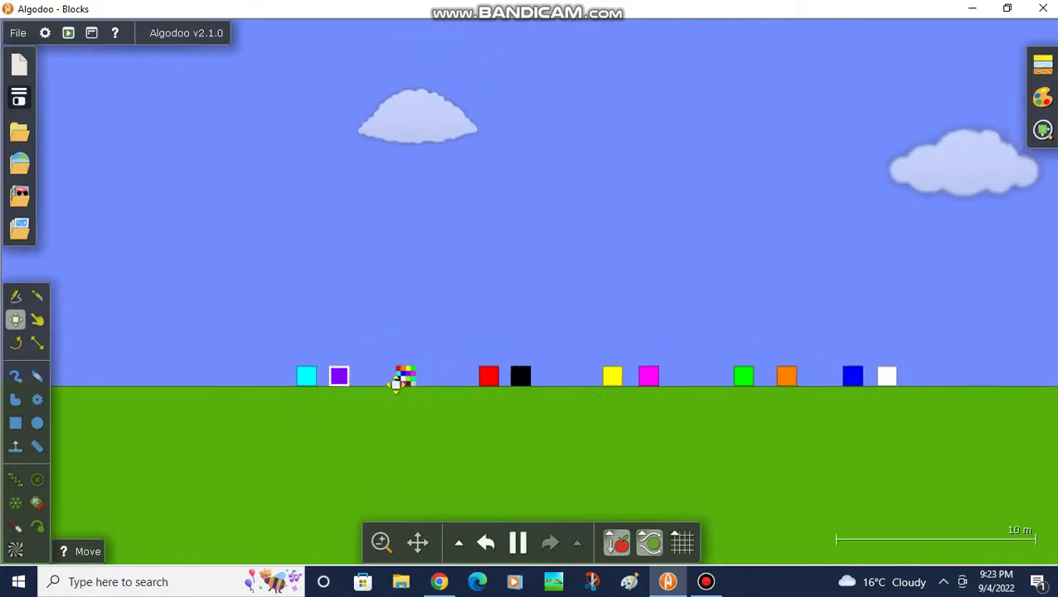
{"action": "scroll", "coordinate": [529, 399], "scroll_direction": "up", "scroll_amount": 2}
{"action": "scroll", "coordinate": [491, 415], "scroll_direction": "up", "scroll_amount": 2}
{"action": "scroll", "coordinate": [456, 410], "scroll_direction": "up", "scroll_amount": 2}
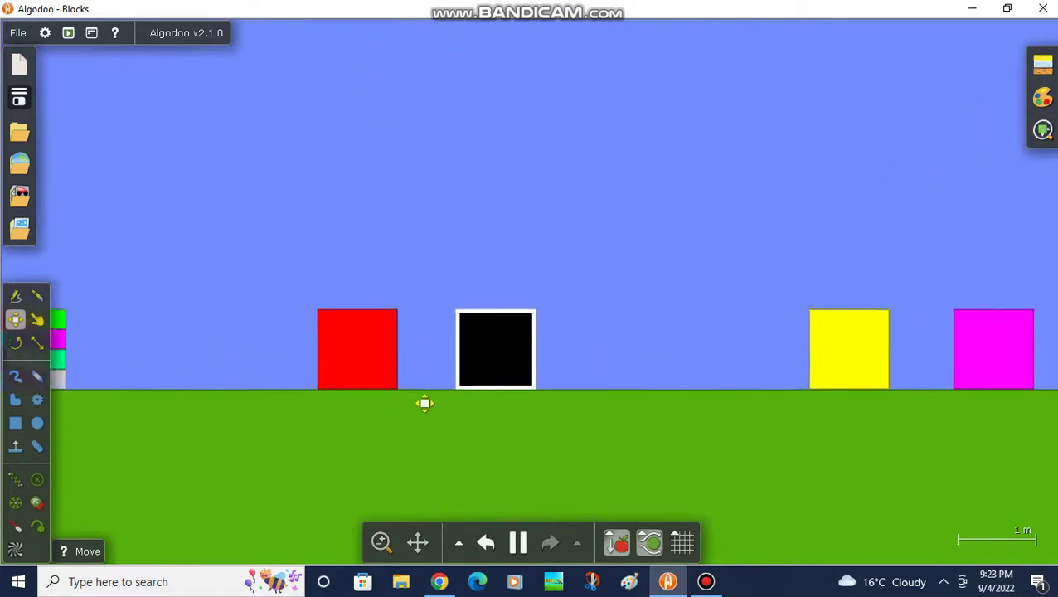
{"action": "scroll", "coordinate": [402, 392], "scroll_direction": "up", "scroll_amount": 1}
{"action": "scroll", "coordinate": [447, 380], "scroll_direction": "down", "scroll_amount": 1}
{"action": "scroll", "coordinate": [488, 376], "scroll_direction": "down", "scroll_amount": 1}
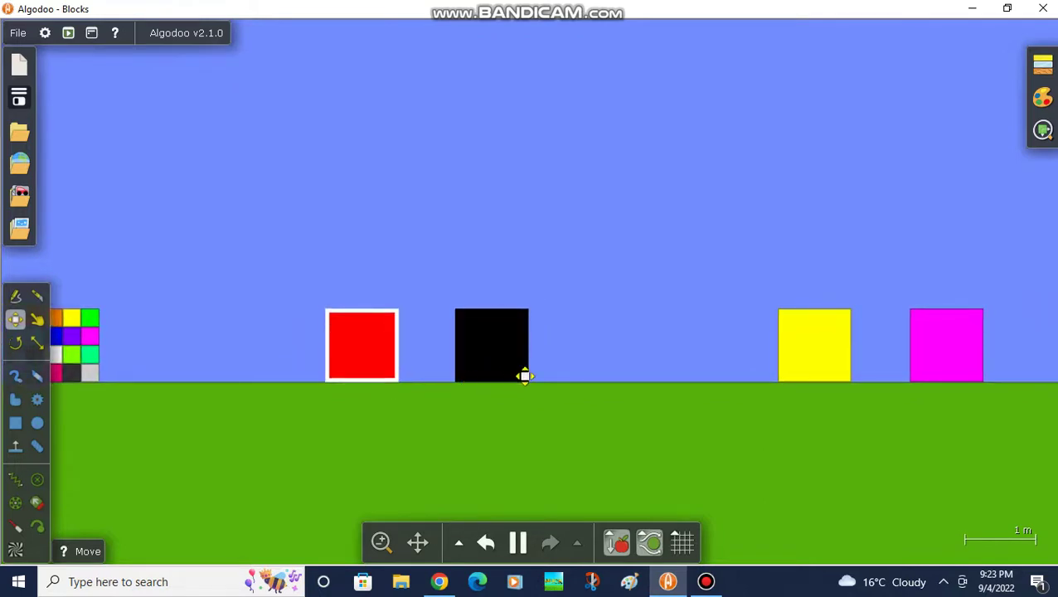
{"action": "scroll", "coordinate": [347, 434], "scroll_direction": "down", "scroll_amount": 3}
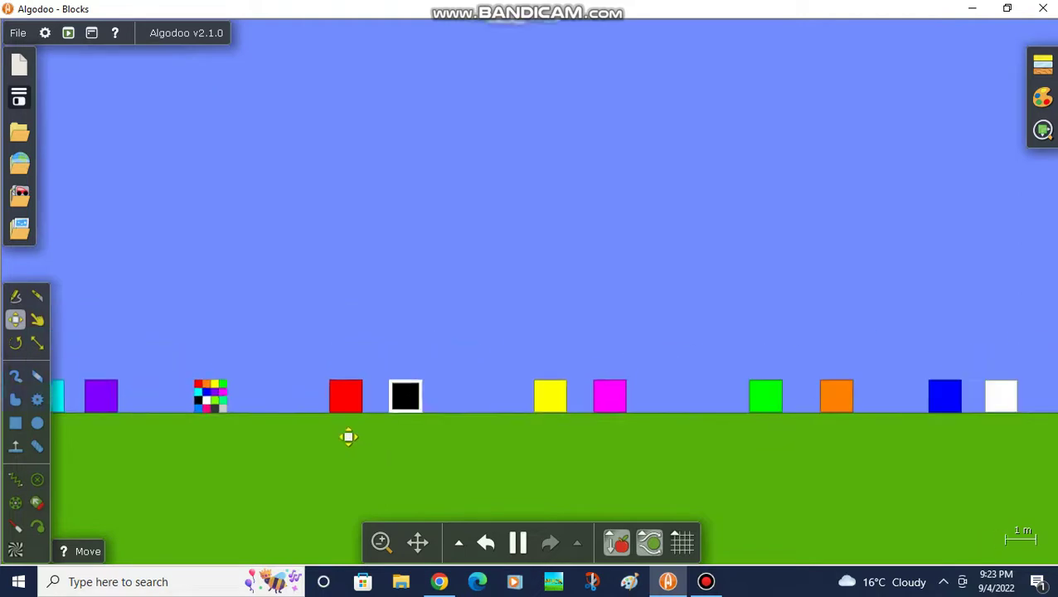
{"action": "scroll", "coordinate": [253, 413], "scroll_direction": "down", "scroll_amount": 1}
{"action": "scroll", "coordinate": [198, 434], "scroll_direction": "down", "scroll_amount": 1}
{"action": "scroll", "coordinate": [388, 388], "scroll_direction": "down", "scroll_amount": 2}
{"action": "scroll", "coordinate": [312, 476], "scroll_direction": "up", "scroll_amount": 3}
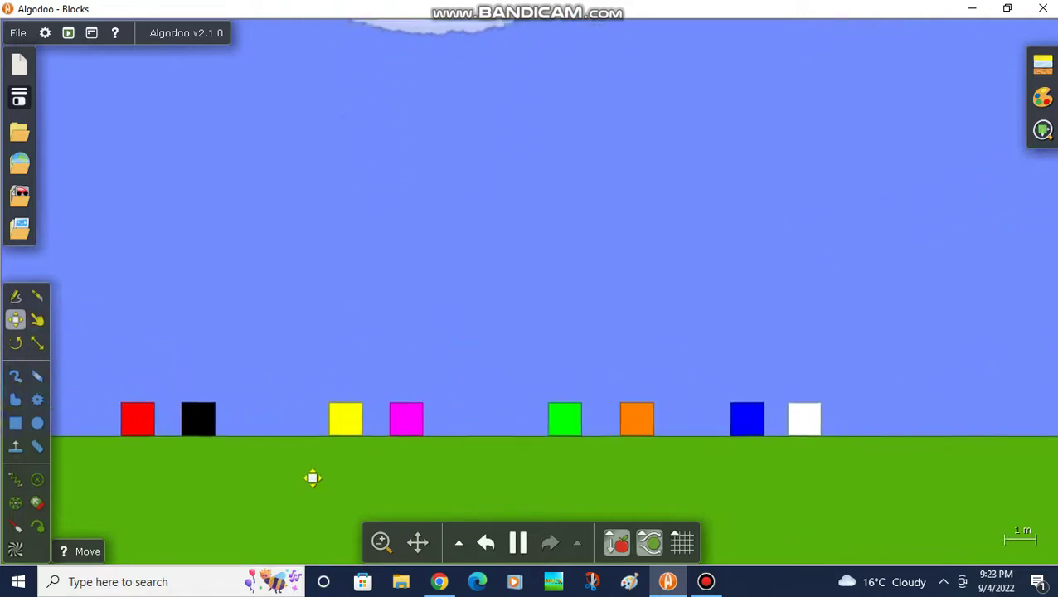
{"action": "scroll", "coordinate": [473, 442], "scroll_direction": "up", "scroll_amount": 2}
{"action": "scroll", "coordinate": [468, 444], "scroll_direction": "down", "scroll_amount": 2}
{"action": "scroll", "coordinate": [468, 445], "scroll_direction": "up", "scroll_amount": 1}
{"action": "scroll", "coordinate": [468, 446], "scroll_direction": "up", "scroll_amount": 1}
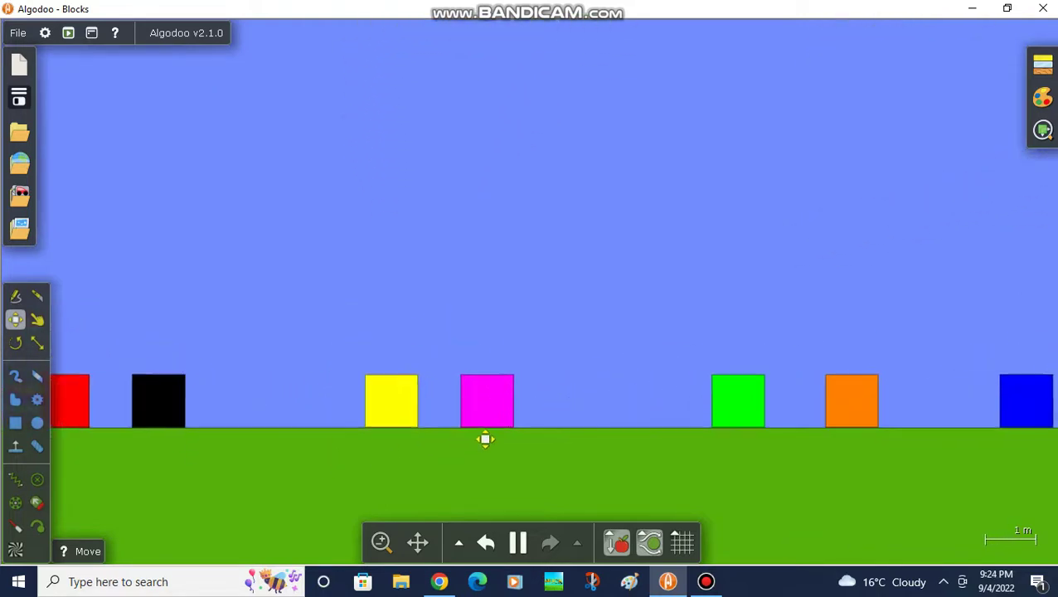
{"action": "scroll", "coordinate": [484, 439], "scroll_direction": "up", "scroll_amount": 2}
{"action": "scroll", "coordinate": [484, 439], "scroll_direction": "up", "scroll_amount": 1}
{"action": "scroll", "coordinate": [479, 439], "scroll_direction": "down", "scroll_amount": 1}
{"action": "scroll", "coordinate": [367, 428], "scroll_direction": "up", "scroll_amount": 1}
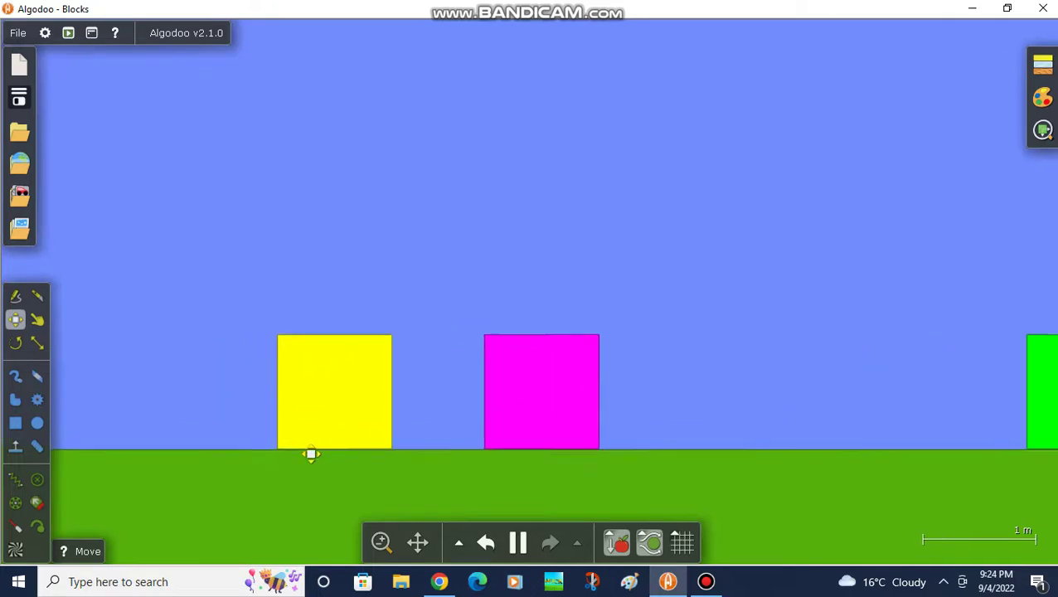
{"action": "scroll", "coordinate": [380, 427], "scroll_direction": "down", "scroll_amount": 1}
{"action": "scroll", "coordinate": [411, 444], "scroll_direction": "up", "scroll_amount": 2}
{"action": "scroll", "coordinate": [461, 432], "scroll_direction": "down", "scroll_amount": 2}
{"action": "scroll", "coordinate": [288, 449], "scroll_direction": "down", "scroll_amount": 1}
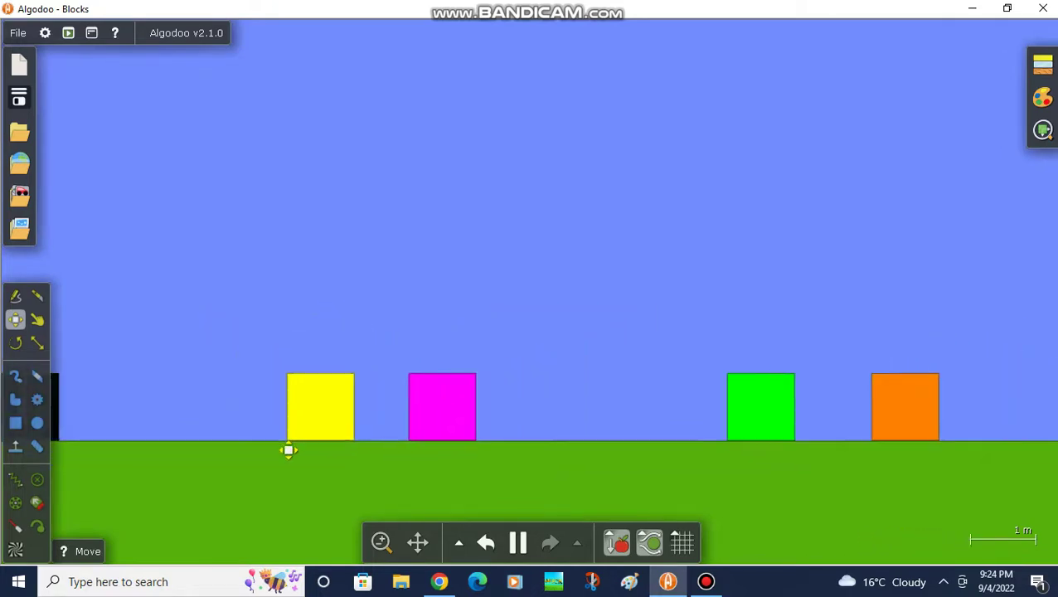
{"action": "scroll", "coordinate": [375, 449], "scroll_direction": "up", "scroll_amount": 1}
{"action": "scroll", "coordinate": [377, 450], "scroll_direction": "up", "scroll_amount": 1}
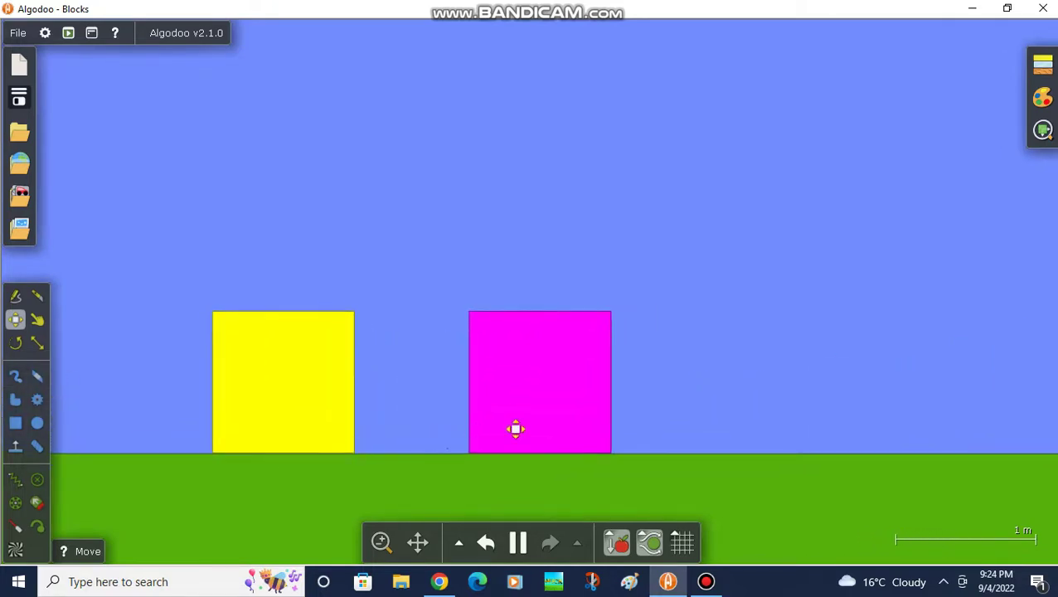
{"action": "scroll", "coordinate": [523, 430], "scroll_direction": "down", "scroll_amount": 1}
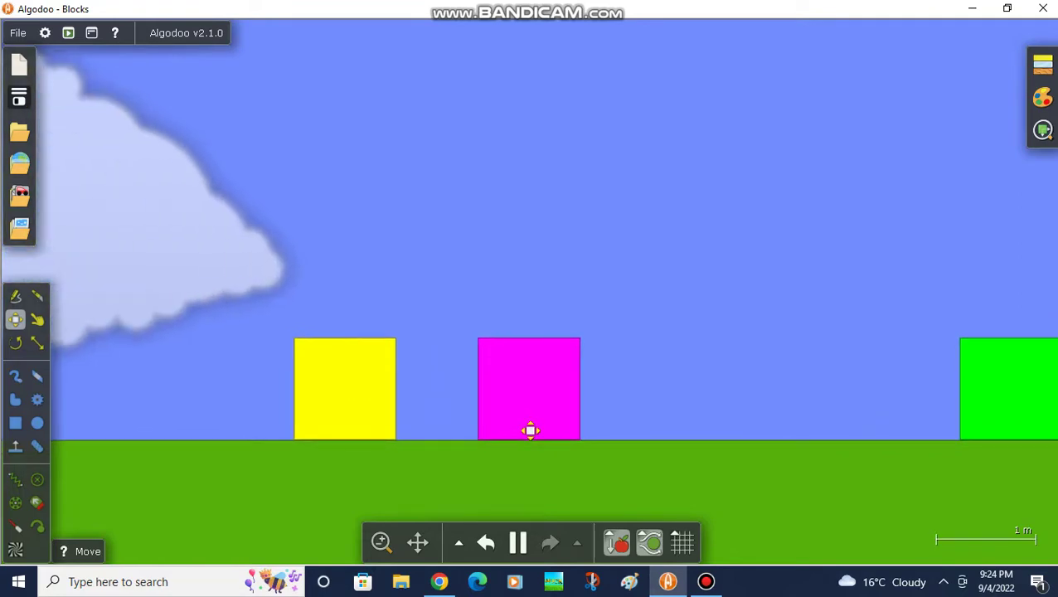
Use the bottom-toolbar control twice to get back to the block scene
{"action": "left_click", "coordinate": [706, 582]}
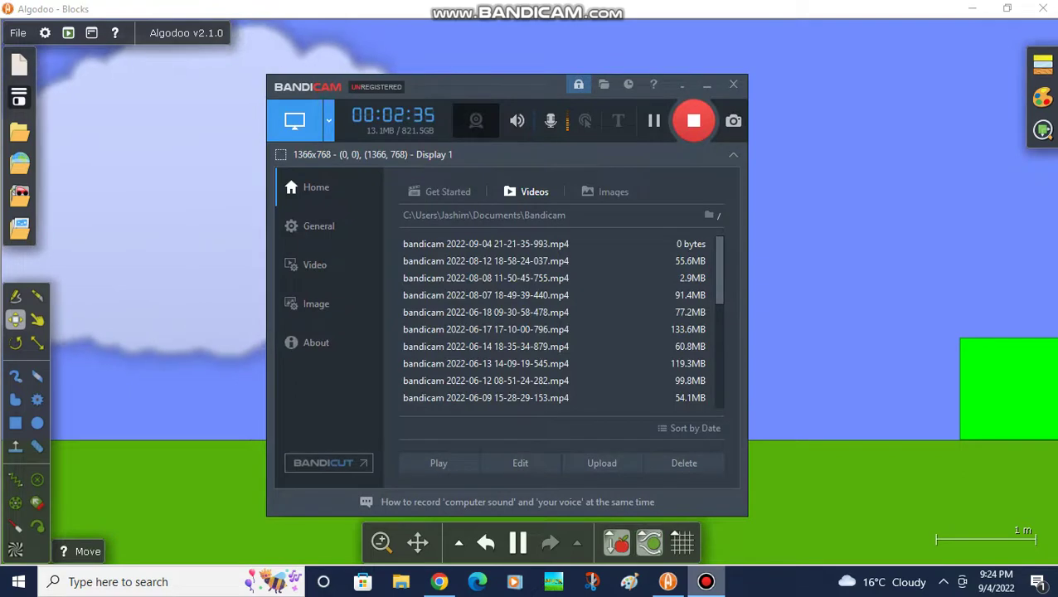
{"action": "left_click", "coordinate": [705, 581]}
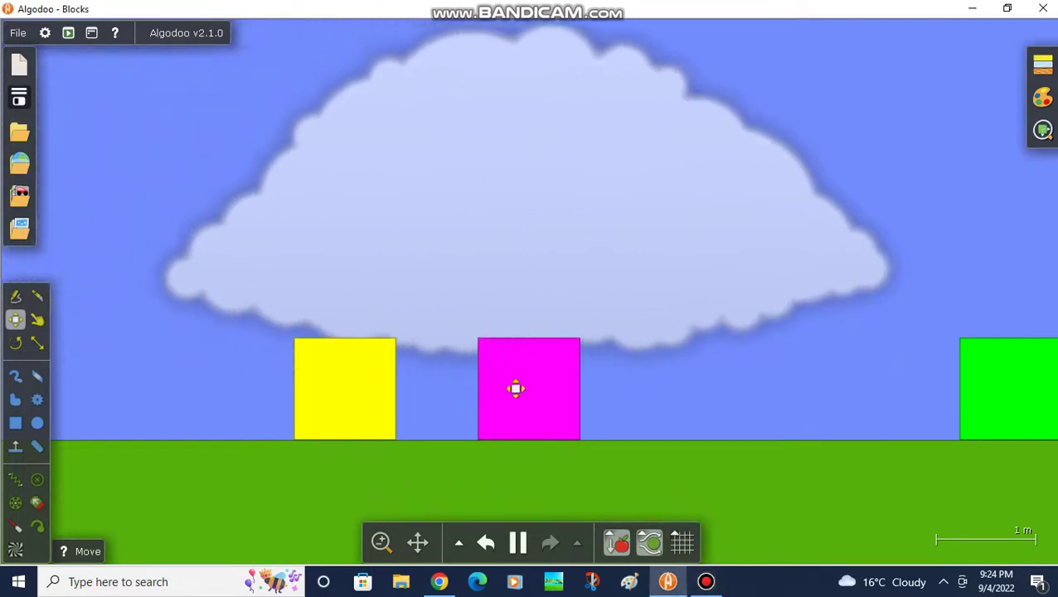
{"action": "scroll", "coordinate": [516, 388], "scroll_direction": "up", "scroll_amount": 1}
{"action": "scroll", "coordinate": [581, 378], "scroll_direction": "down", "scroll_amount": 2}
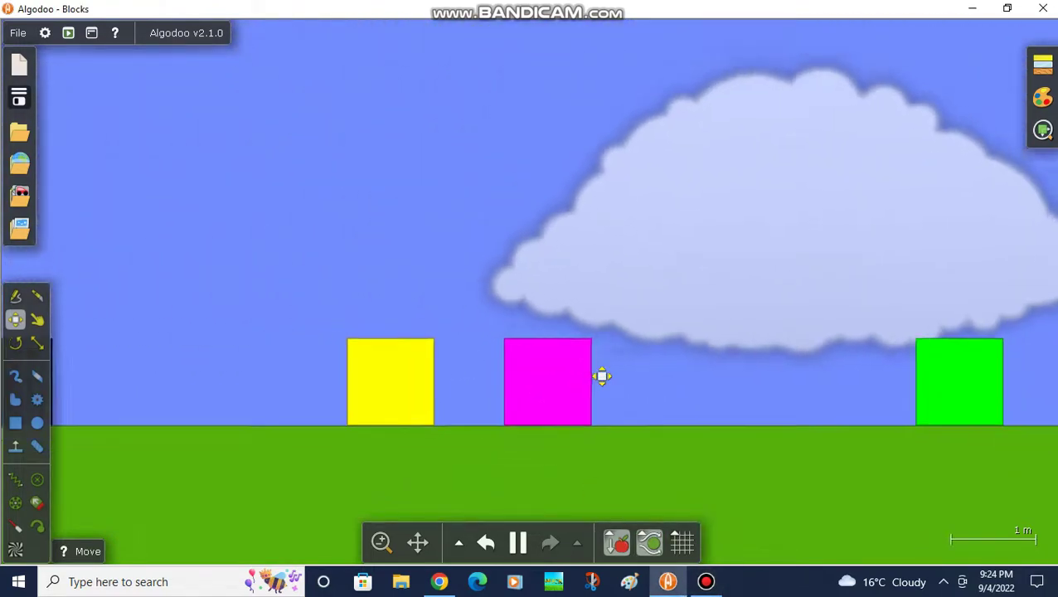
{"action": "scroll", "coordinate": [593, 386], "scroll_direction": "up", "scroll_amount": 2}
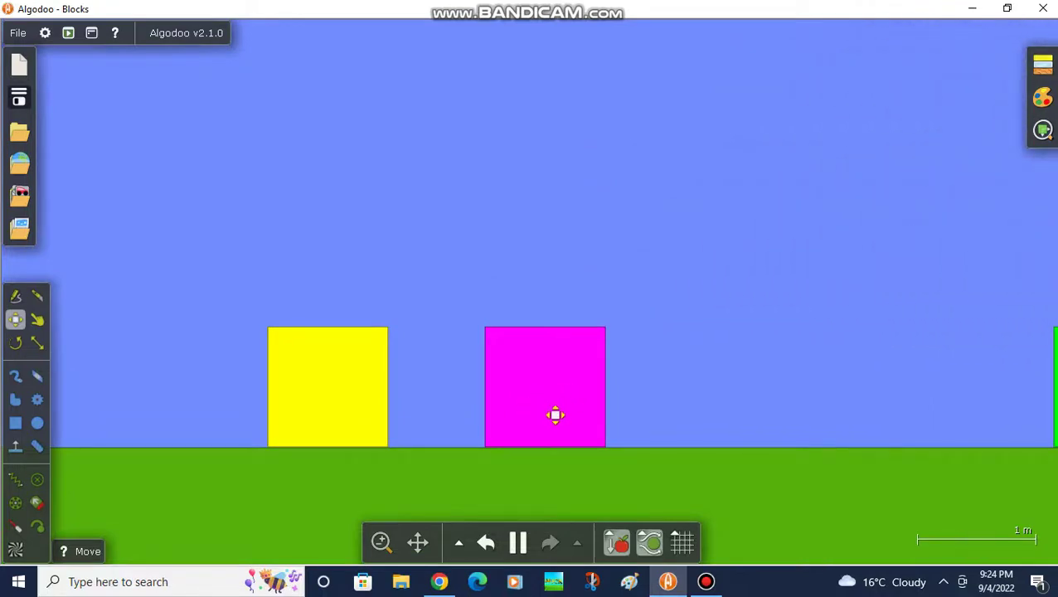
{"action": "scroll", "coordinate": [555, 415], "scroll_direction": "up", "scroll_amount": 1}
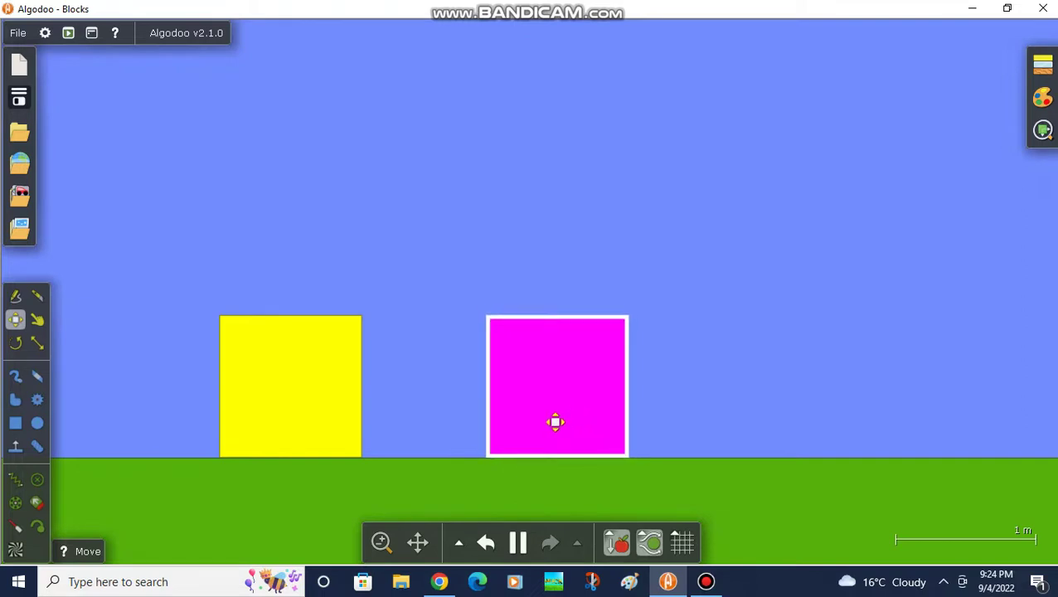
{"action": "scroll", "coordinate": [551, 423], "scroll_direction": "up", "scroll_amount": 1}
{"action": "scroll", "coordinate": [538, 427], "scroll_direction": "down", "scroll_amount": 1}
{"action": "scroll", "coordinate": [382, 435], "scroll_direction": "up", "scroll_amount": 1}
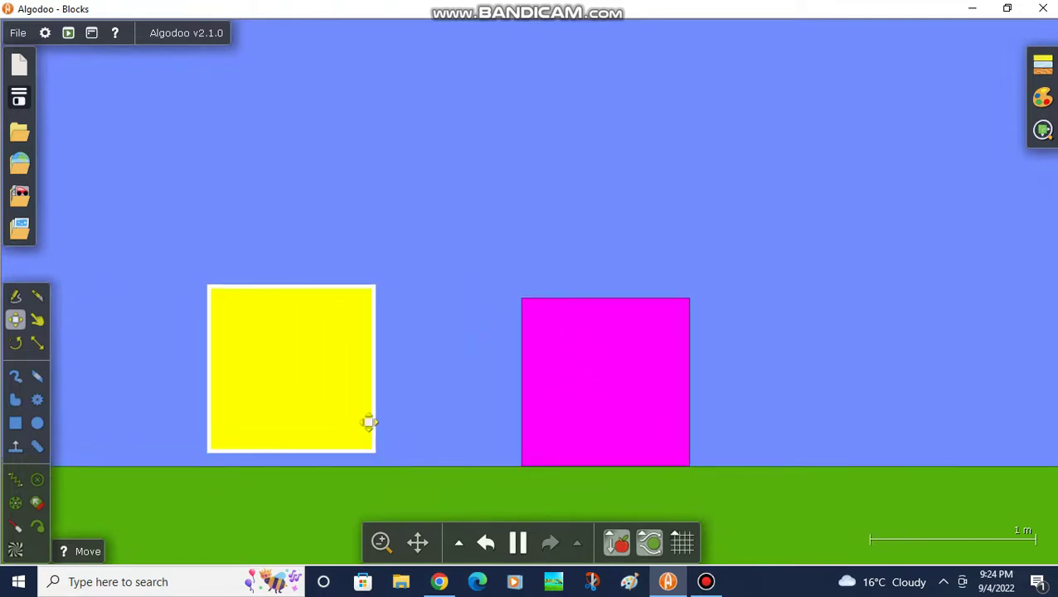
Drag the yellow block rightward so it smashes into the magenta block
{"action": "left_click_drag", "start_coordinate": [368, 423], "coordinate": [480, 395]}
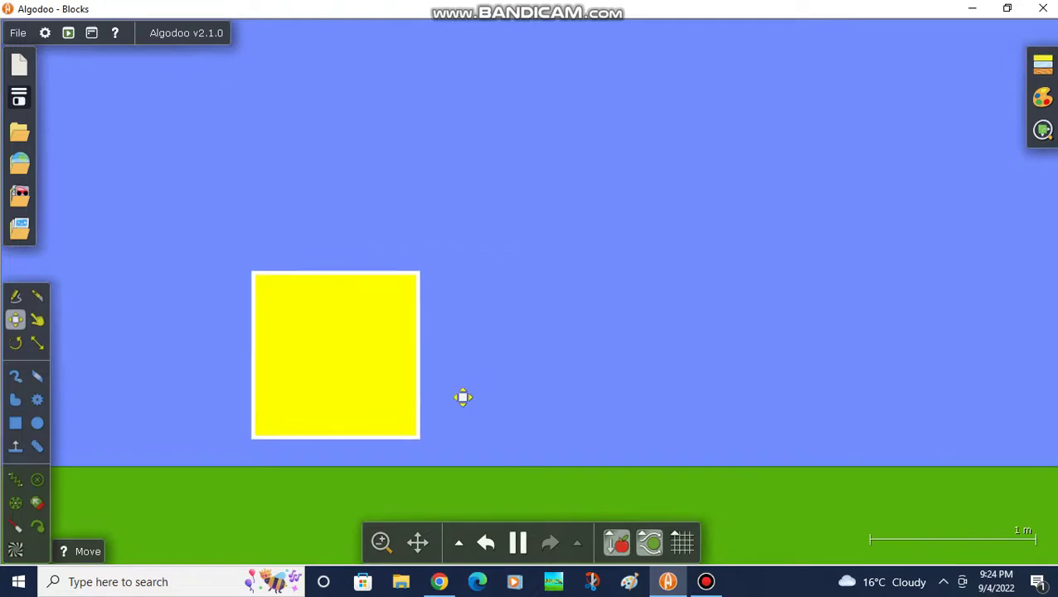
{"action": "scroll", "coordinate": [480, 396], "scroll_direction": "down", "scroll_amount": 3}
{"action": "scroll", "coordinate": [650, 423], "scroll_direction": "down", "scroll_amount": 1}
{"action": "scroll", "coordinate": [613, 426], "scroll_direction": "down", "scroll_amount": 2}
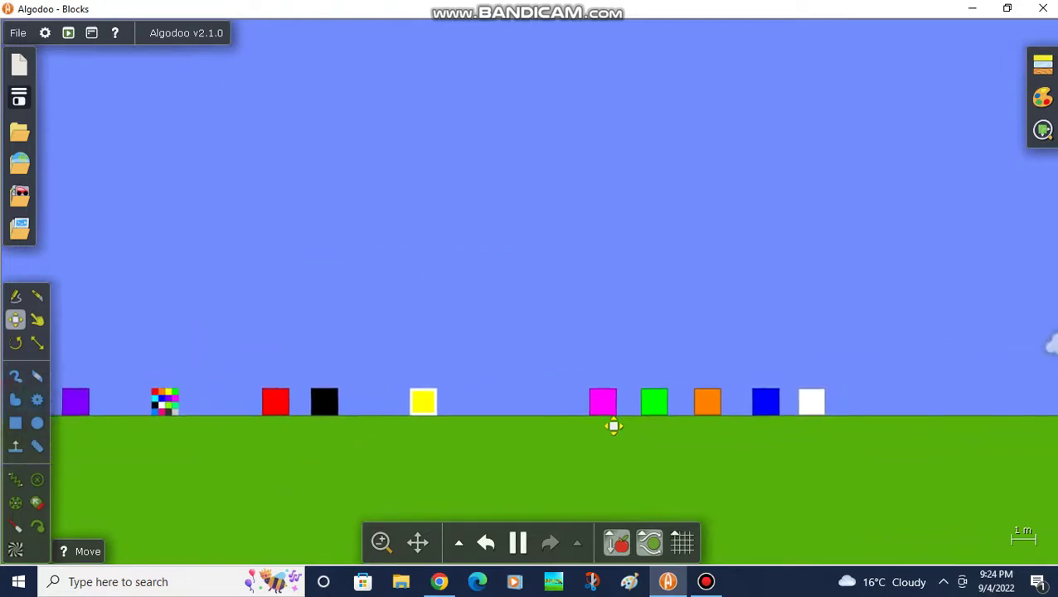
{"action": "scroll", "coordinate": [331, 365], "scroll_direction": "down", "scroll_amount": 3}
{"action": "scroll", "coordinate": [313, 379], "scroll_direction": "up", "scroll_amount": 1}
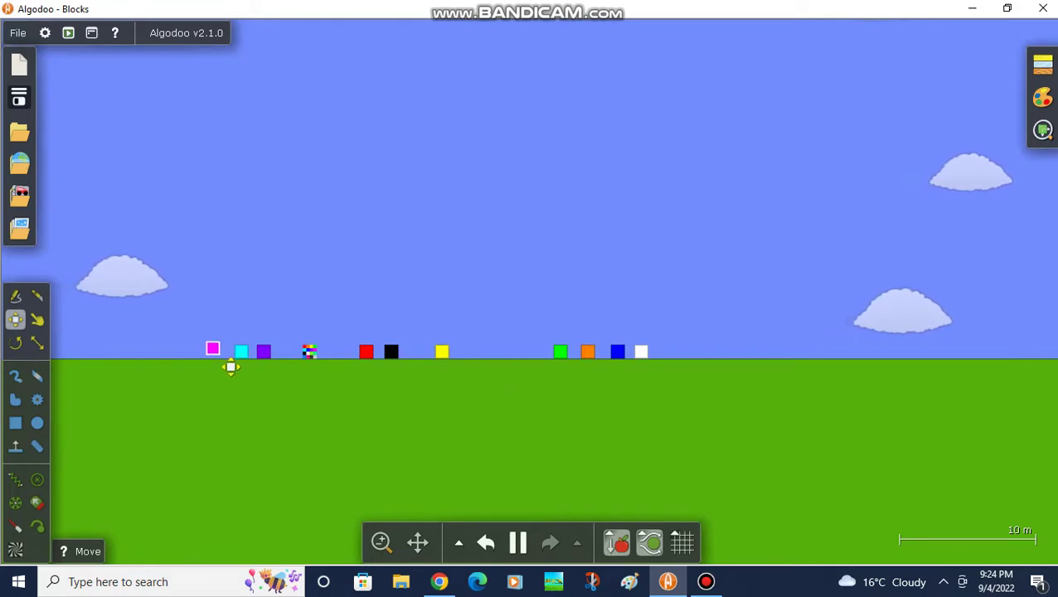
{"action": "scroll", "coordinate": [444, 365], "scroll_direction": "up", "scroll_amount": 2}
{"action": "scroll", "coordinate": [526, 383], "scroll_direction": "up", "scroll_amount": 2}
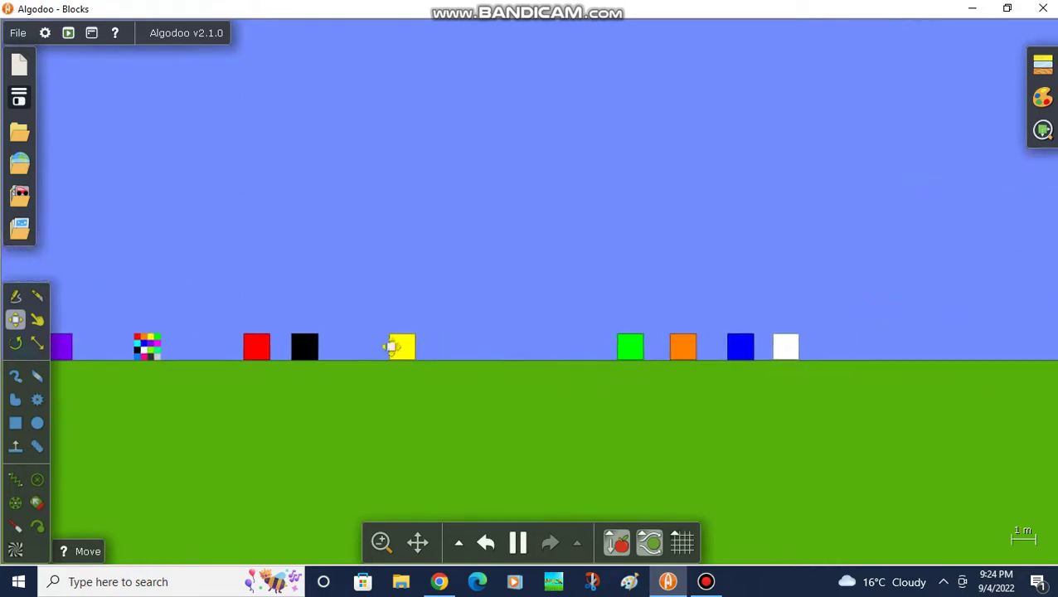
{"action": "scroll", "coordinate": [414, 352], "scroll_direction": "up", "scroll_amount": 1}
{"action": "scroll", "coordinate": [421, 376], "scroll_direction": "up", "scroll_amount": 2}
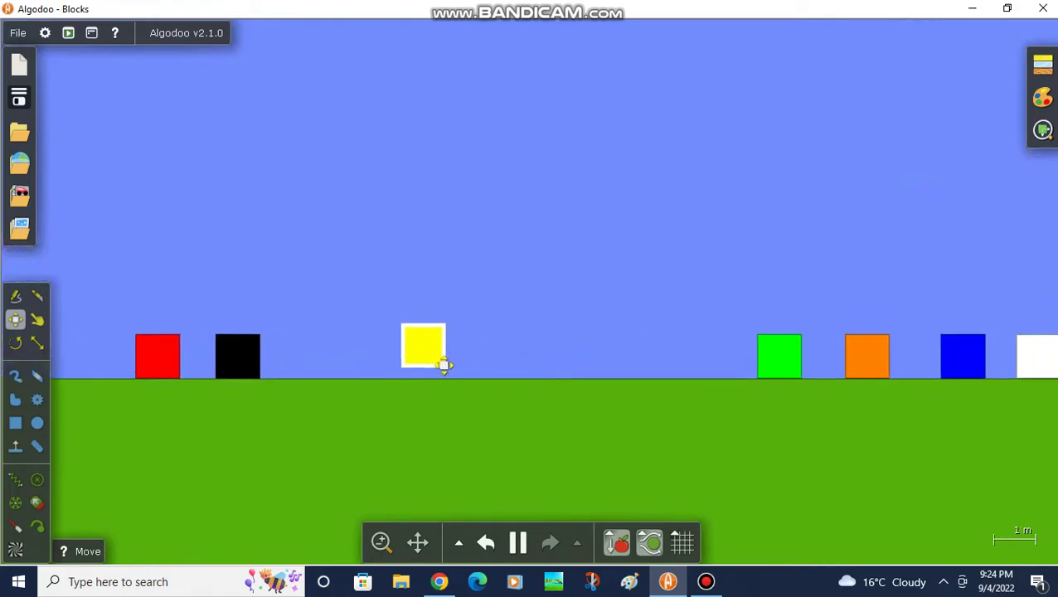
{"action": "scroll", "coordinate": [203, 437], "scroll_direction": "down", "scroll_amount": 1}
{"action": "scroll", "coordinate": [504, 413], "scroll_direction": "down", "scroll_amount": 1}
{"action": "scroll", "coordinate": [538, 393], "scroll_direction": "up", "scroll_amount": 1}
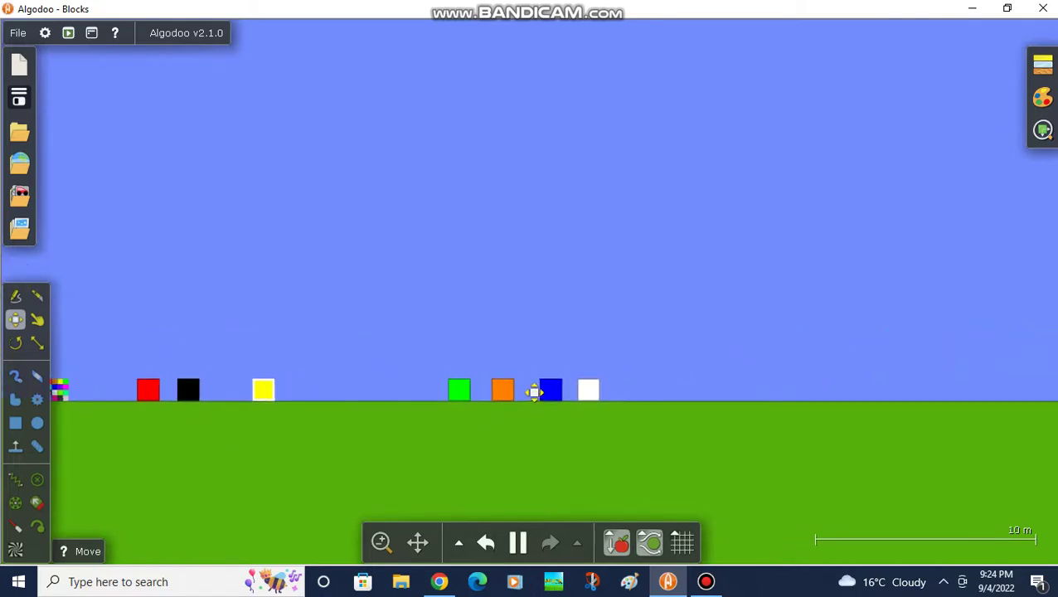
{"action": "scroll", "coordinate": [536, 393], "scroll_direction": "up", "scroll_amount": 1}
{"action": "scroll", "coordinate": [536, 393], "scroll_direction": "up", "scroll_amount": 1}
{"action": "scroll", "coordinate": [508, 432], "scroll_direction": "up", "scroll_amount": 1}
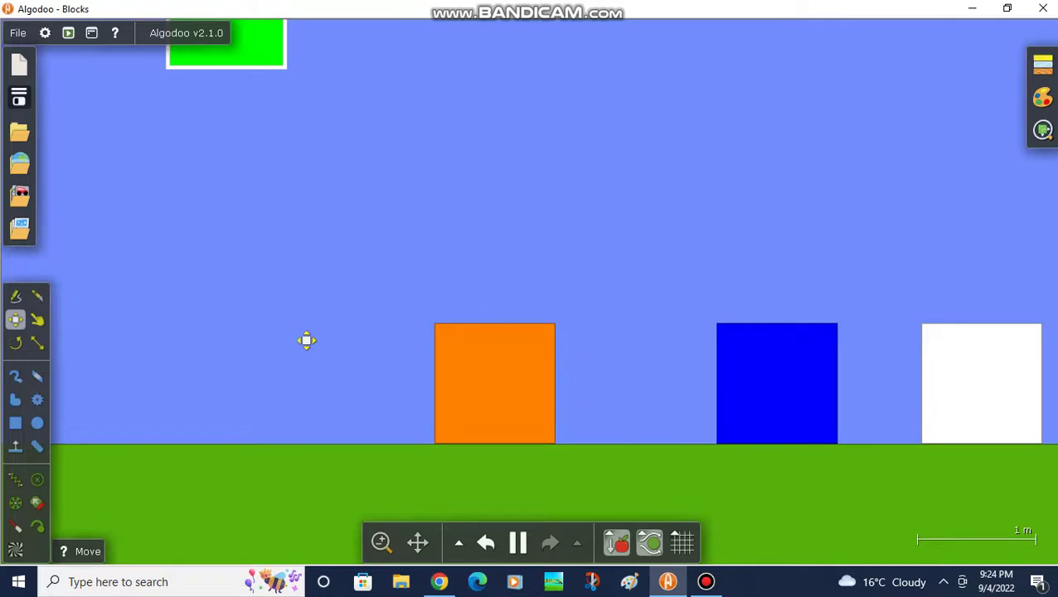
{"action": "scroll", "coordinate": [306, 340], "scroll_direction": "down", "scroll_amount": 3}
{"action": "scroll", "coordinate": [395, 401], "scroll_direction": "down", "scroll_amount": 2}
{"action": "scroll", "coordinate": [413, 446], "scroll_direction": "down", "scroll_amount": 1}
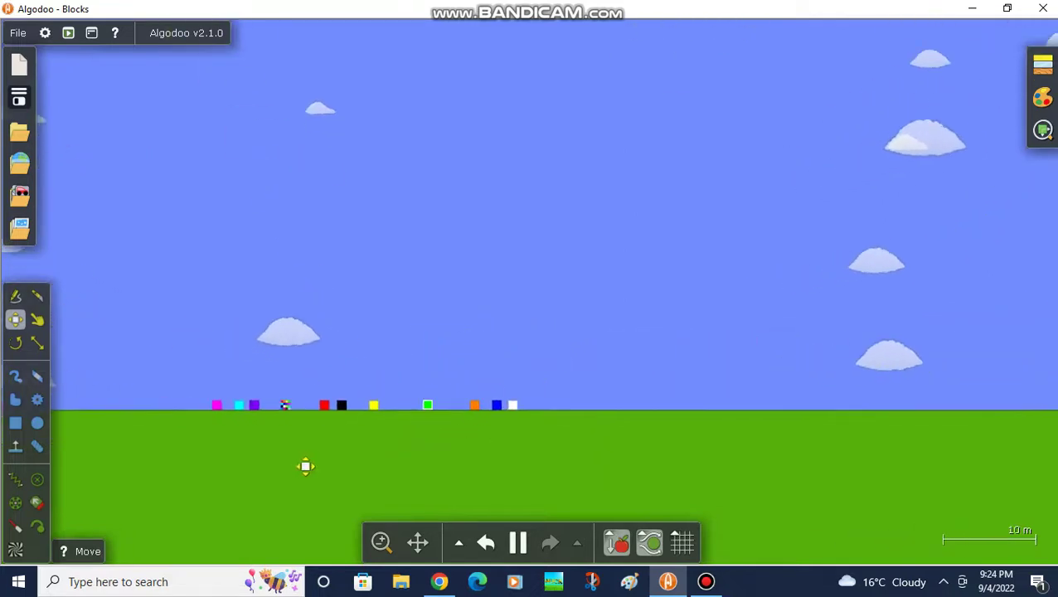
{"action": "scroll", "coordinate": [306, 460], "scroll_direction": "up", "scroll_amount": 1}
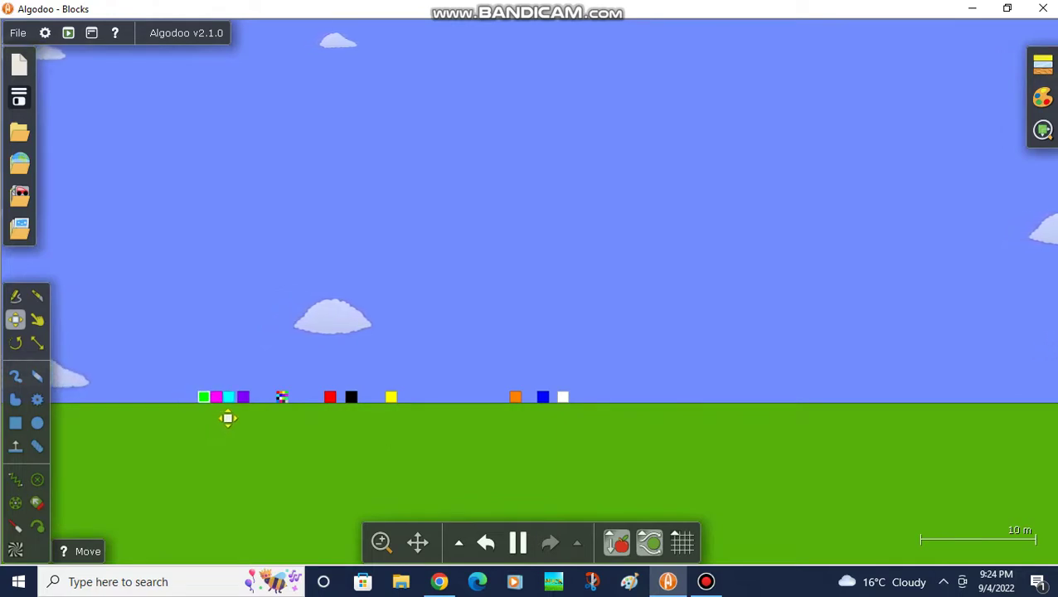
{"action": "scroll", "coordinate": [228, 417], "scroll_direction": "up", "scroll_amount": 3}
{"action": "scroll", "coordinate": [227, 421], "scroll_direction": "up", "scroll_amount": 2}
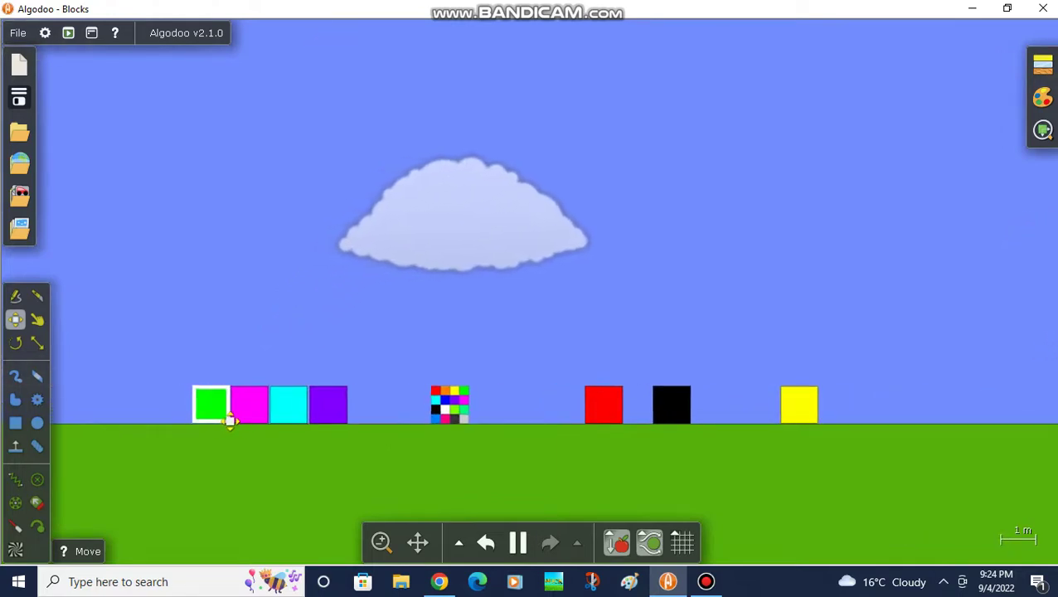
{"action": "scroll", "coordinate": [178, 420], "scroll_direction": "down", "scroll_amount": 3}
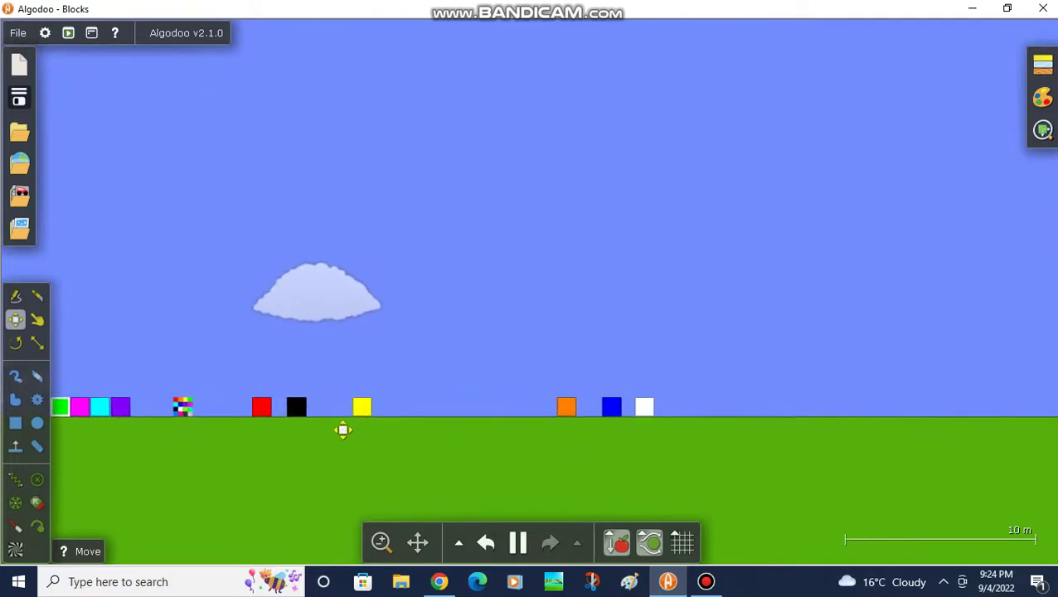
{"action": "scroll", "coordinate": [676, 431], "scroll_direction": "up", "scroll_amount": 3}
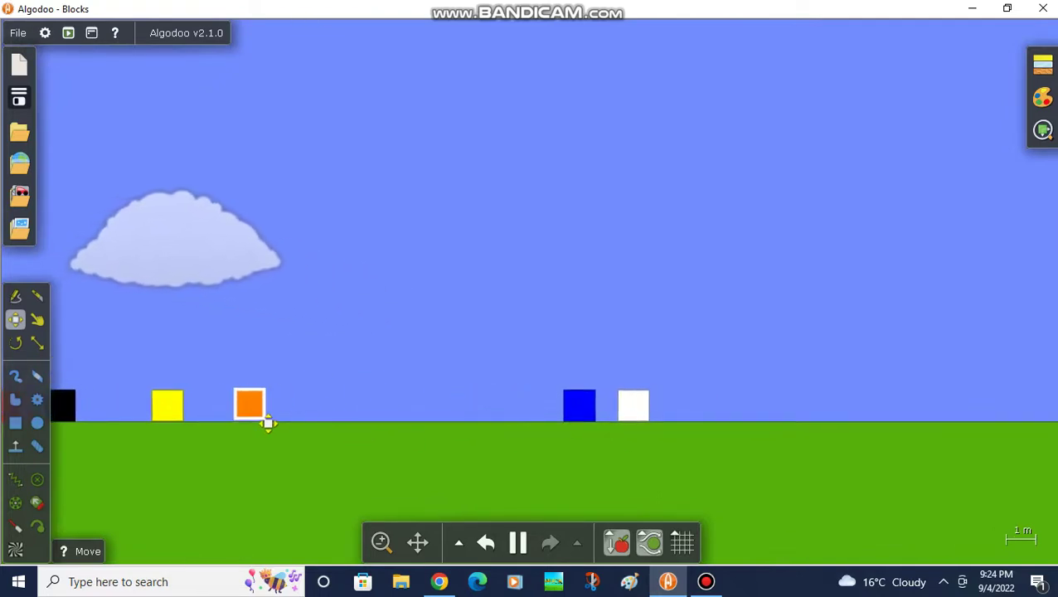
{"action": "scroll", "coordinate": [282, 398], "scroll_direction": "down", "scroll_amount": 2}
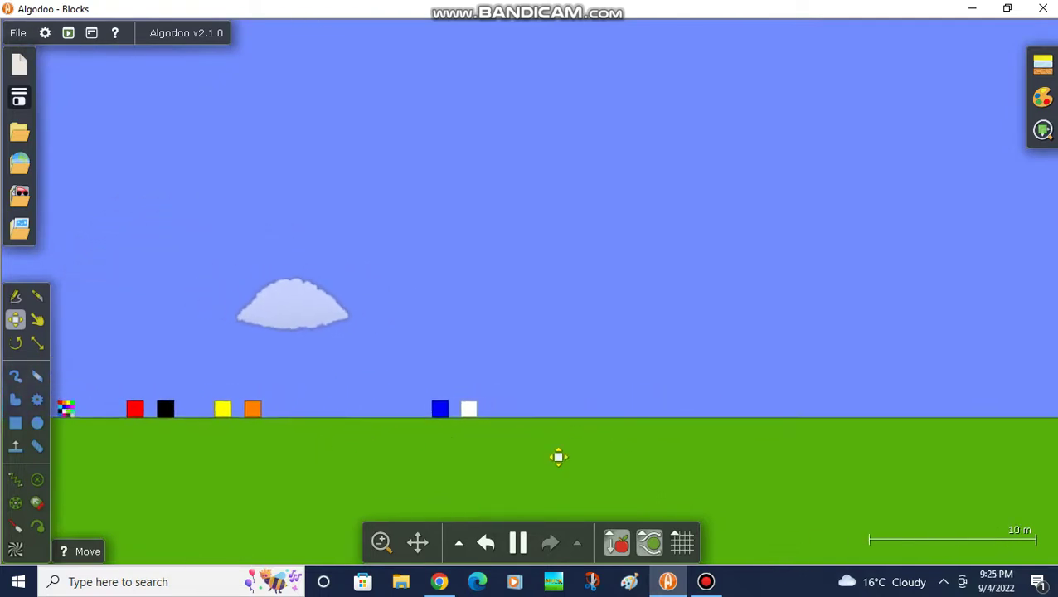
{"action": "scroll", "coordinate": [437, 442], "scroll_direction": "up", "scroll_amount": 4}
{"action": "scroll", "coordinate": [293, 463], "scroll_direction": "down", "scroll_amount": 1}
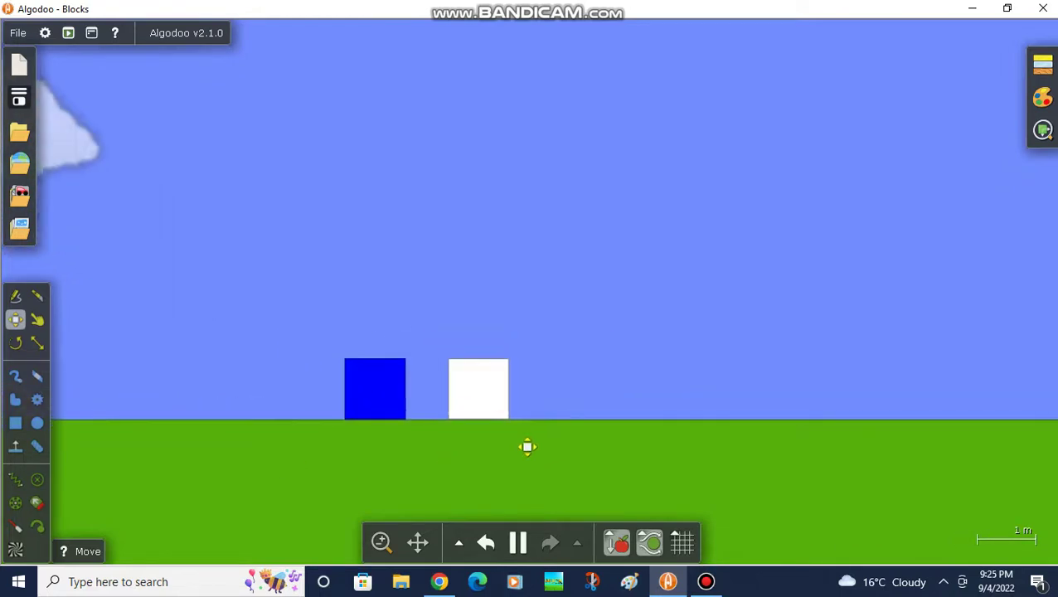
{"action": "scroll", "coordinate": [498, 418], "scroll_direction": "down", "scroll_amount": 3}
{"action": "scroll", "coordinate": [465, 394], "scroll_direction": "down", "scroll_amount": 3}
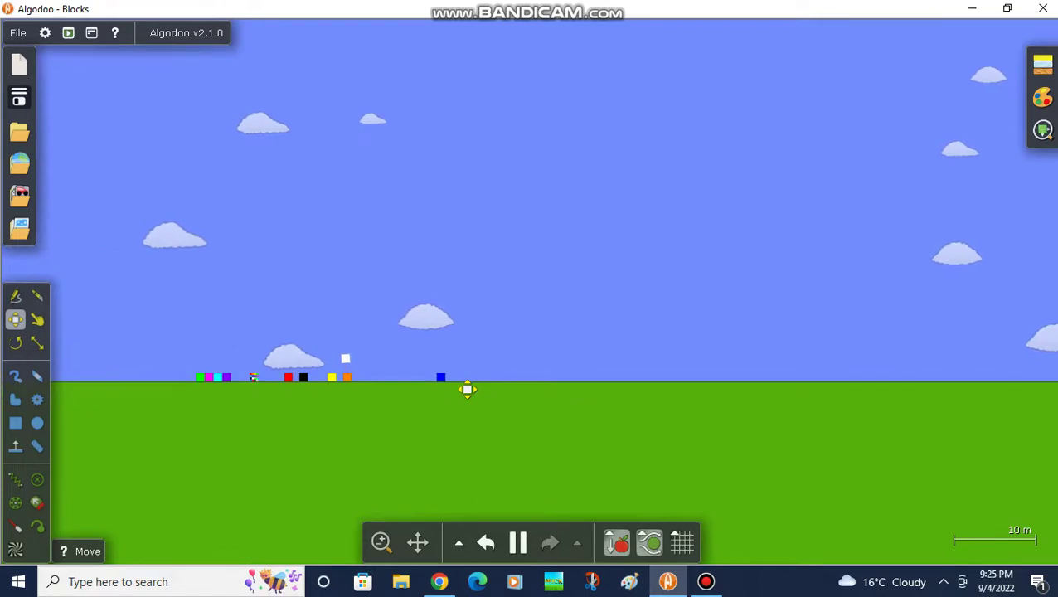
{"action": "scroll", "coordinate": [371, 392], "scroll_direction": "up", "scroll_amount": 2}
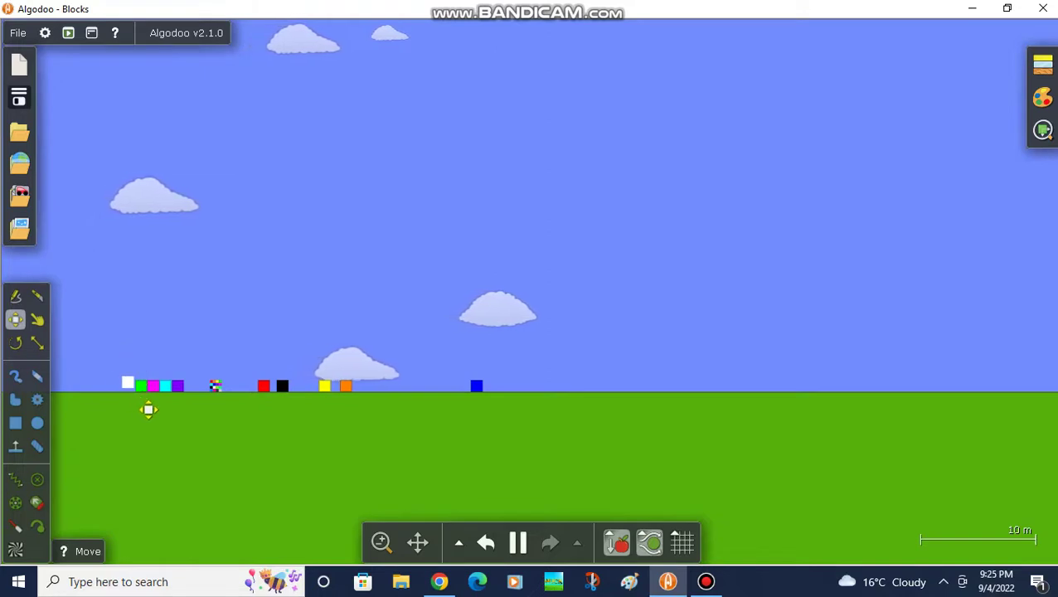
{"action": "scroll", "coordinate": [148, 409], "scroll_direction": "up", "scroll_amount": 5}
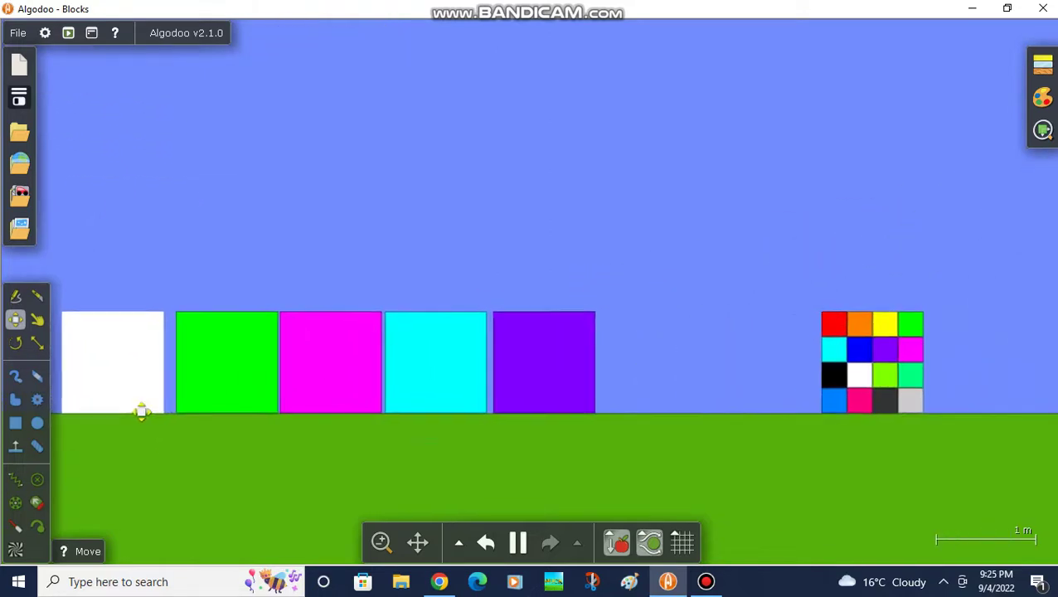
{"action": "scroll", "coordinate": [274, 373], "scroll_direction": "down", "scroll_amount": 3}
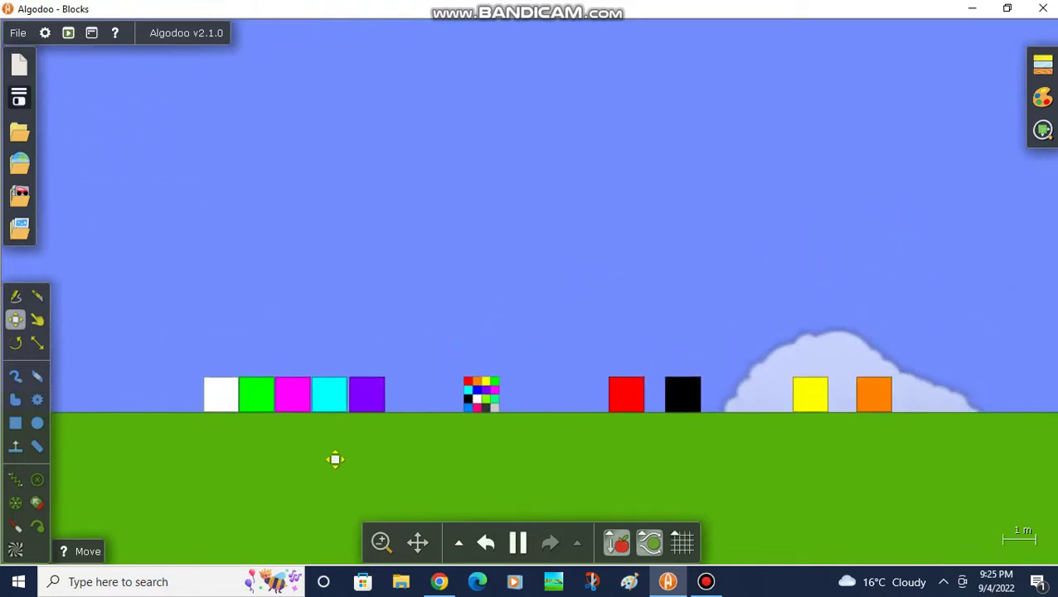
{"action": "scroll", "coordinate": [390, 423], "scroll_direction": "up", "scroll_amount": 2}
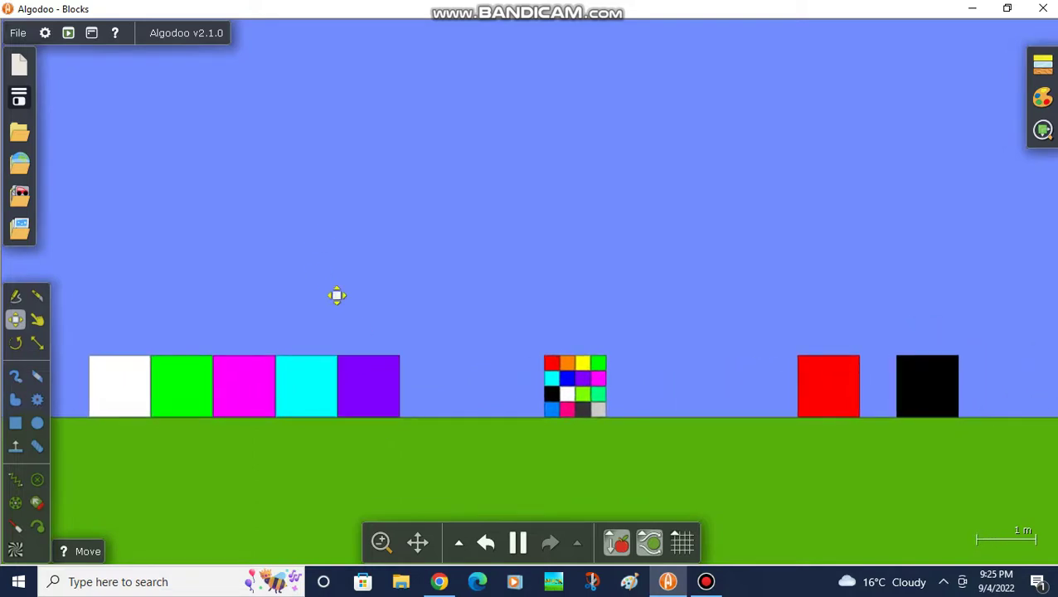
{"action": "scroll", "coordinate": [337, 296], "scroll_direction": "down", "scroll_amount": 3}
{"action": "scroll", "coordinate": [373, 260], "scroll_direction": "up", "scroll_amount": 3}
{"action": "scroll", "coordinate": [487, 393], "scroll_direction": "down", "scroll_amount": 1}
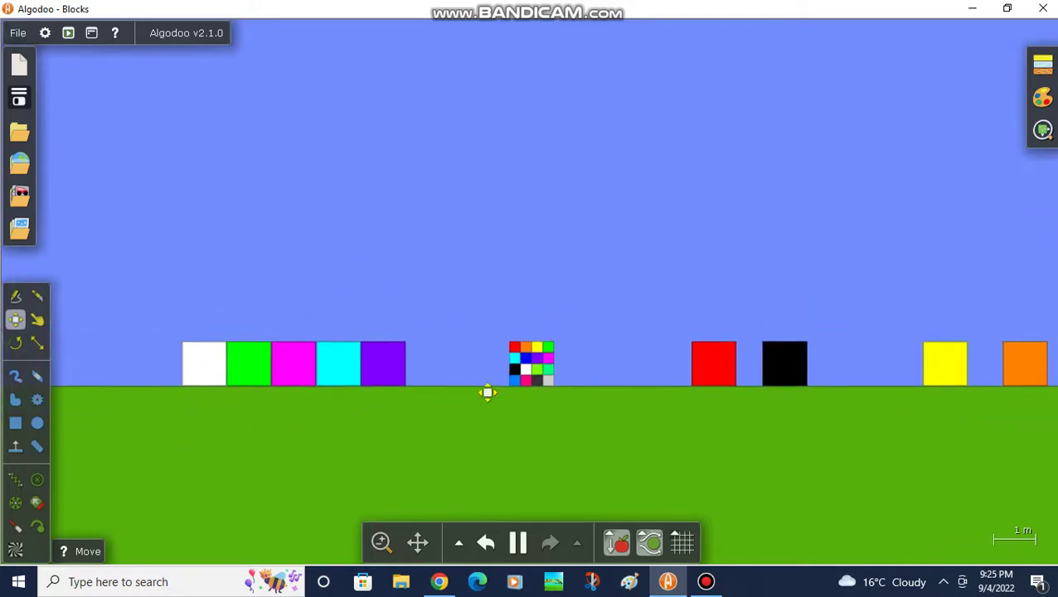
{"action": "scroll", "coordinate": [488, 393], "scroll_direction": "down", "scroll_amount": 2}
{"action": "scroll", "coordinate": [448, 401], "scroll_direction": "down", "scroll_amount": 1}
{"action": "scroll", "coordinate": [590, 415], "scroll_direction": "up", "scroll_amount": 2}
{"action": "scroll", "coordinate": [430, 387], "scroll_direction": "up", "scroll_amount": 2}
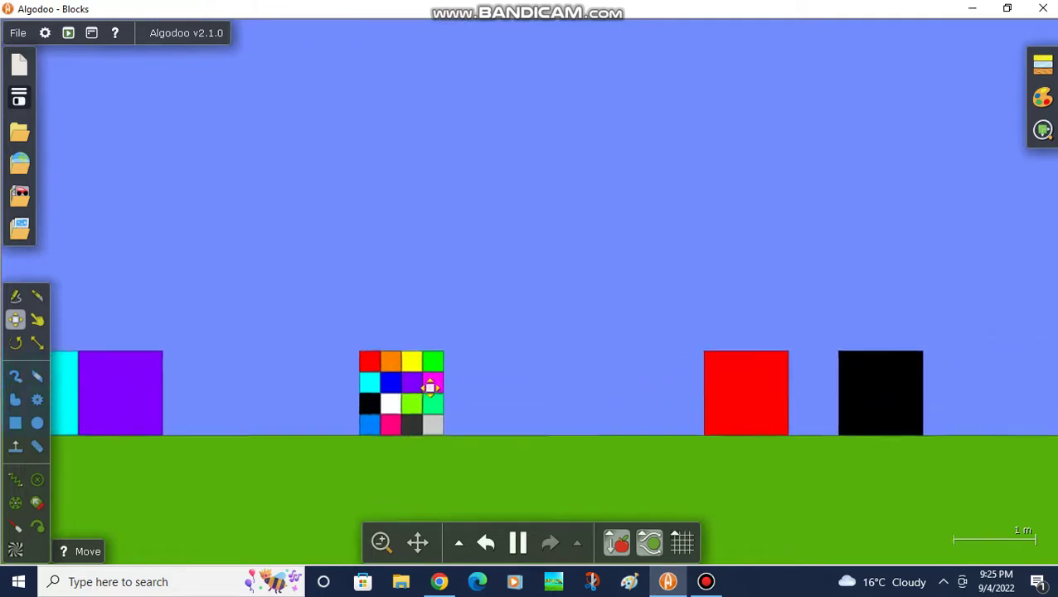
{"action": "scroll", "coordinate": [521, 363], "scroll_direction": "down", "scroll_amount": 1}
{"action": "scroll", "coordinate": [418, 382], "scroll_direction": "down", "scroll_amount": 2}
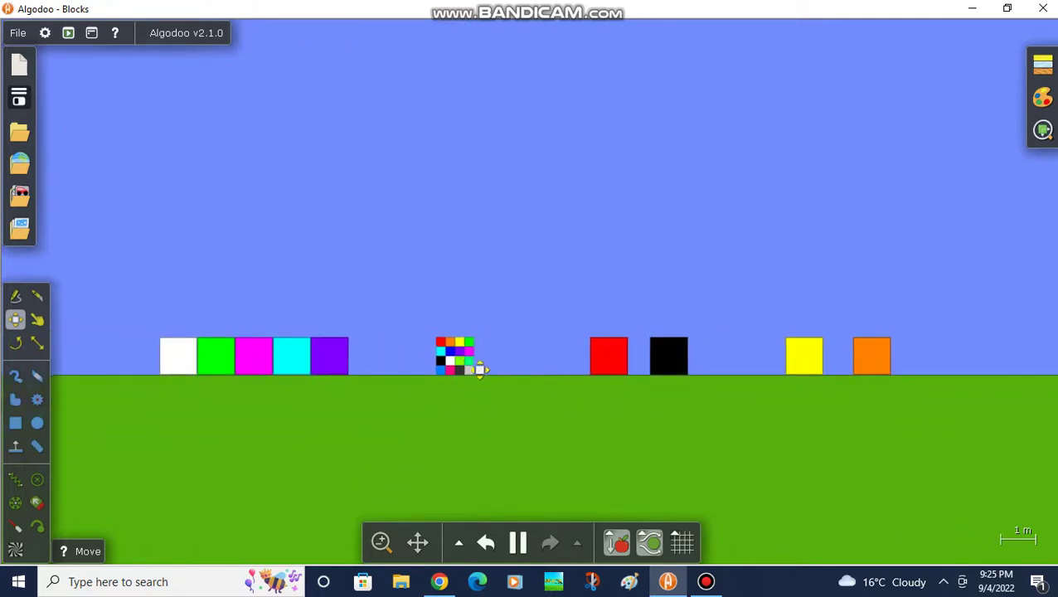
{"action": "scroll", "coordinate": [334, 385], "scroll_direction": "down", "scroll_amount": 2}
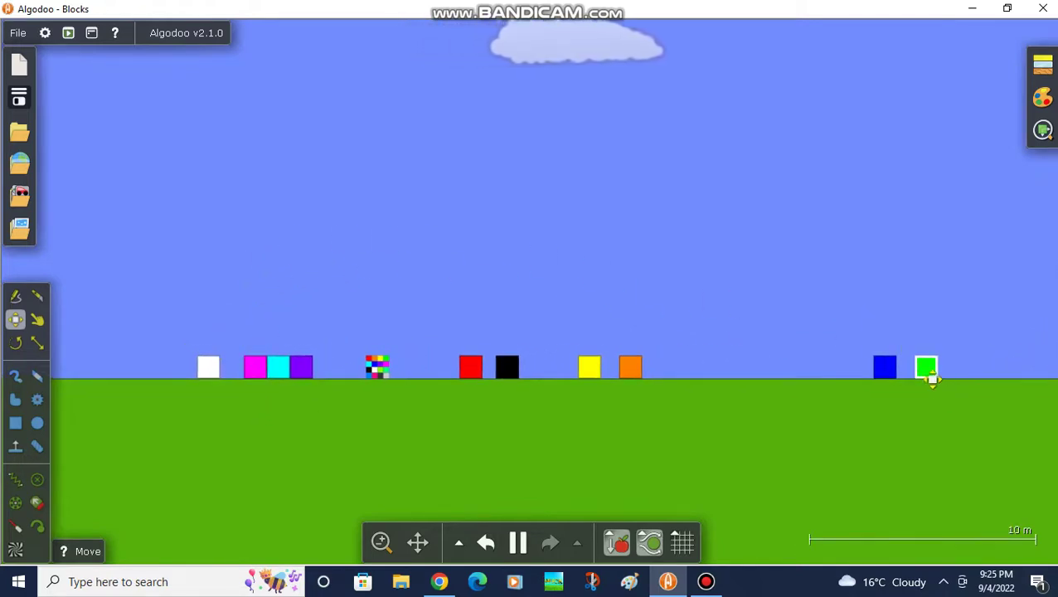
{"action": "scroll", "coordinate": [564, 369], "scroll_direction": "up", "scroll_amount": 2}
{"action": "scroll", "coordinate": [497, 398], "scroll_direction": "up", "scroll_amount": 2}
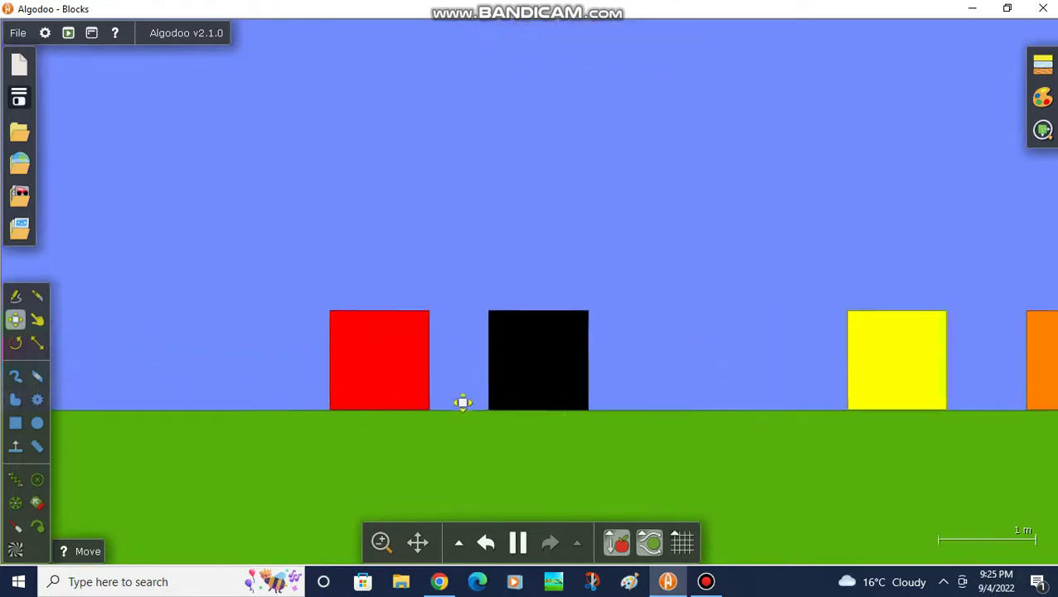
{"action": "scroll", "coordinate": [272, 295], "scroll_direction": "down", "scroll_amount": 2}
{"action": "scroll", "coordinate": [366, 296], "scroll_direction": "down", "scroll_amount": 1}
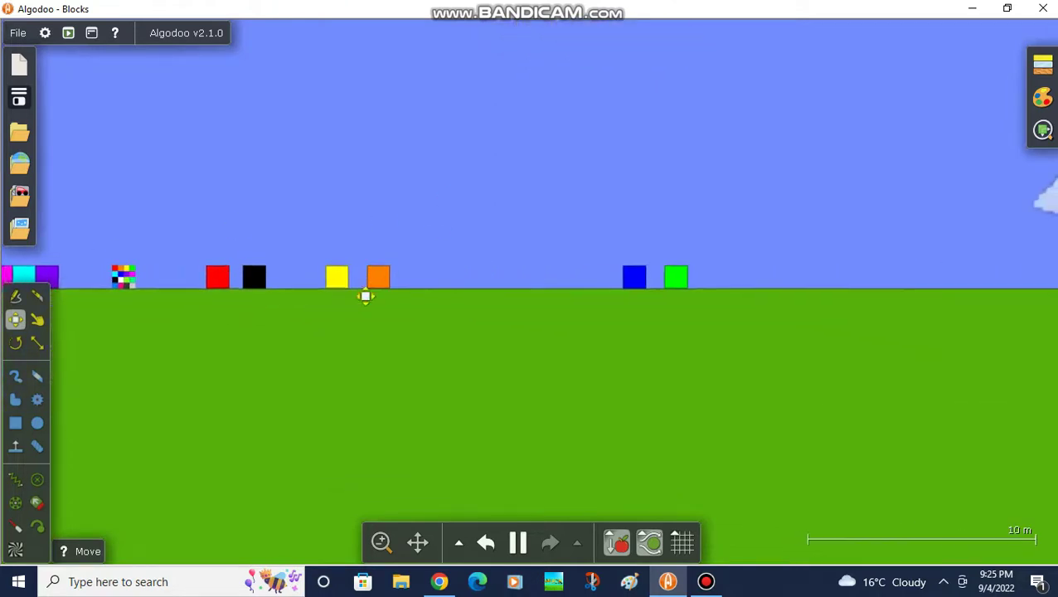
{"action": "scroll", "coordinate": [95, 310], "scroll_direction": "up", "scroll_amount": 2}
{"action": "scroll", "coordinate": [251, 287], "scroll_direction": "up", "scroll_amount": 2}
{"action": "scroll", "coordinate": [251, 287], "scroll_direction": "up", "scroll_amount": 1}
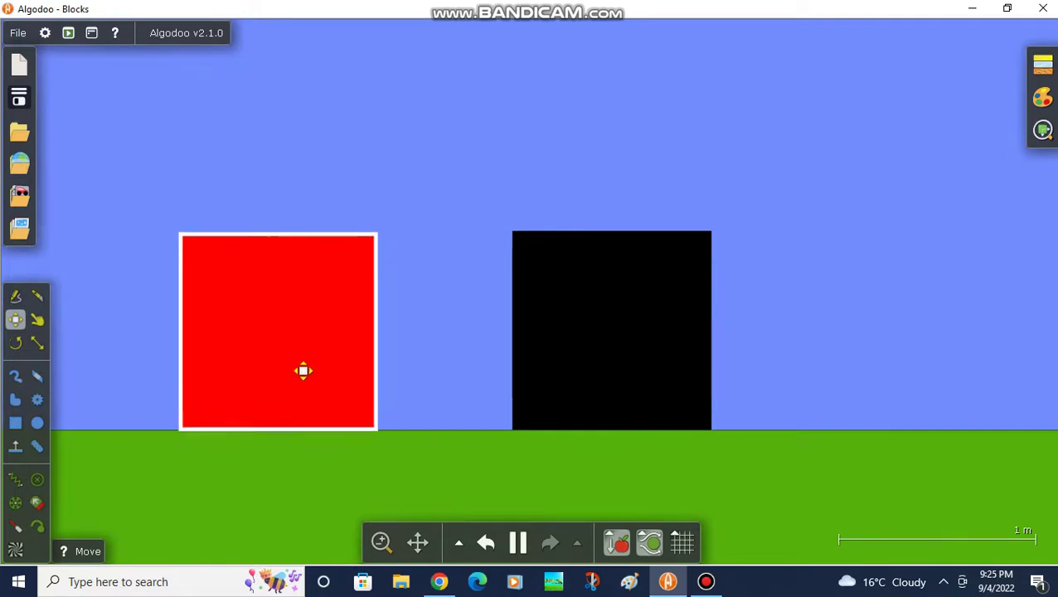
{"action": "scroll", "coordinate": [304, 370], "scroll_direction": "down", "scroll_amount": 2}
{"action": "scroll", "coordinate": [442, 396], "scroll_direction": "down", "scroll_amount": 1}
{"action": "scroll", "coordinate": [368, 382], "scroll_direction": "down", "scroll_amount": 1}
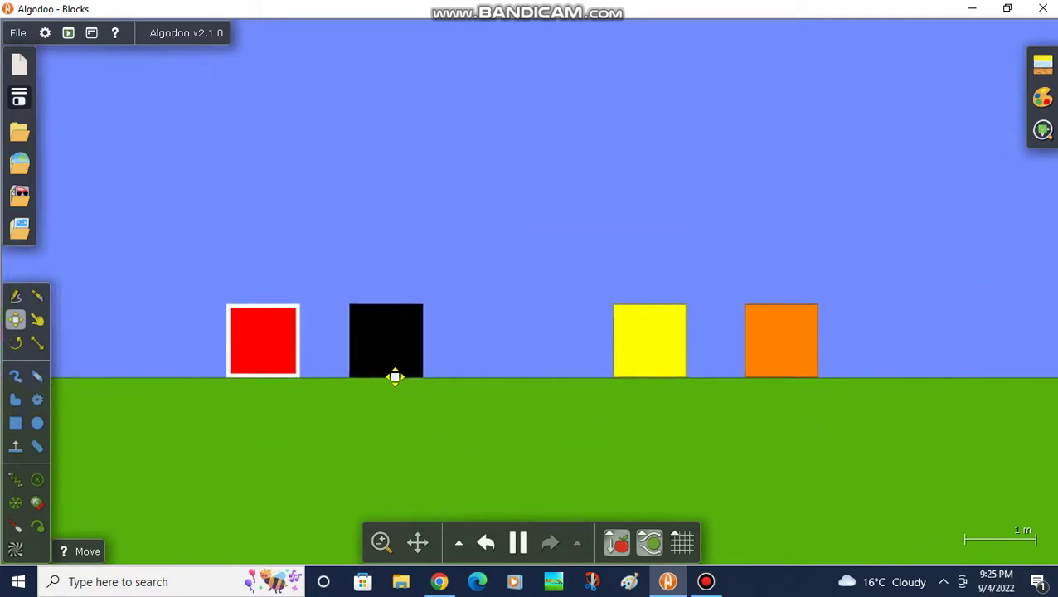
{"action": "scroll", "coordinate": [315, 360], "scroll_direction": "up", "scroll_amount": 1}
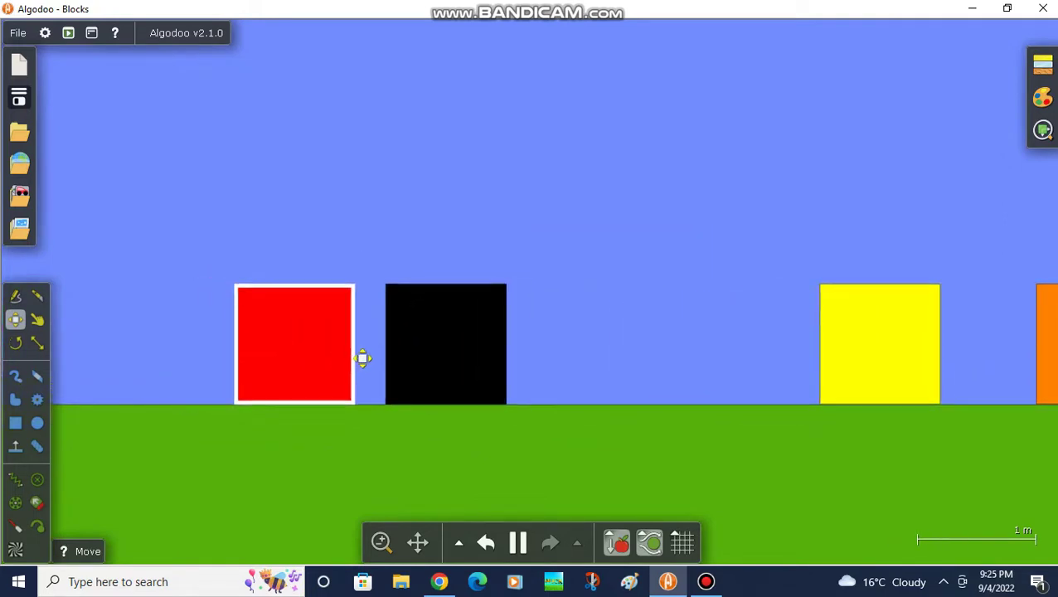
{"action": "scroll", "coordinate": [362, 358], "scroll_direction": "up", "scroll_amount": 1}
{"action": "scroll", "coordinate": [362, 382], "scroll_direction": "down", "scroll_amount": 1}
{"action": "scroll", "coordinate": [406, 398], "scroll_direction": "up", "scroll_amount": 1}
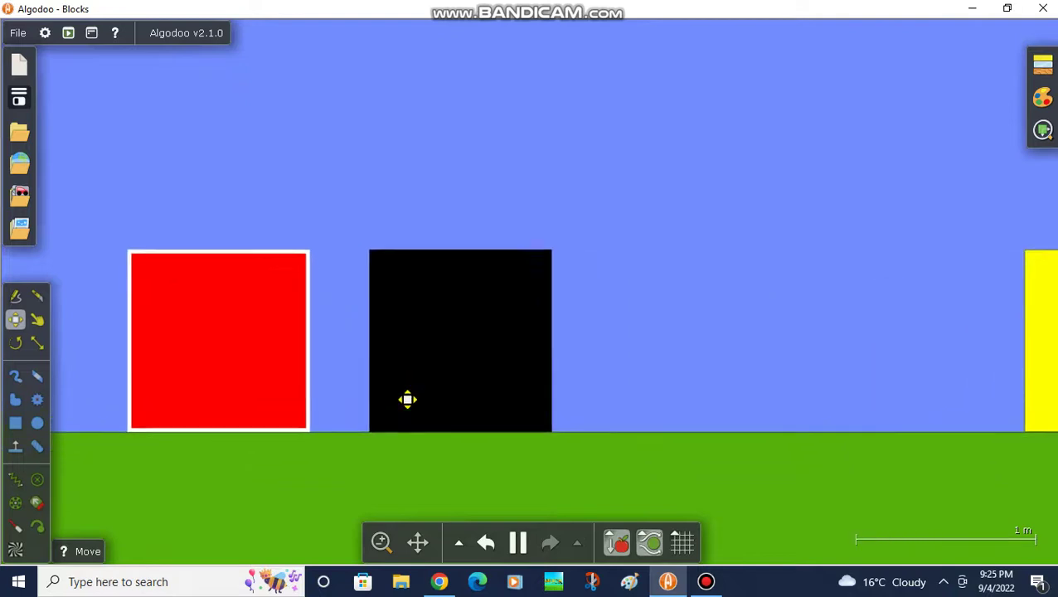
{"action": "scroll", "coordinate": [401, 402], "scroll_direction": "down", "scroll_amount": 2}
{"action": "scroll", "coordinate": [428, 390], "scroll_direction": "down", "scroll_amount": 1}
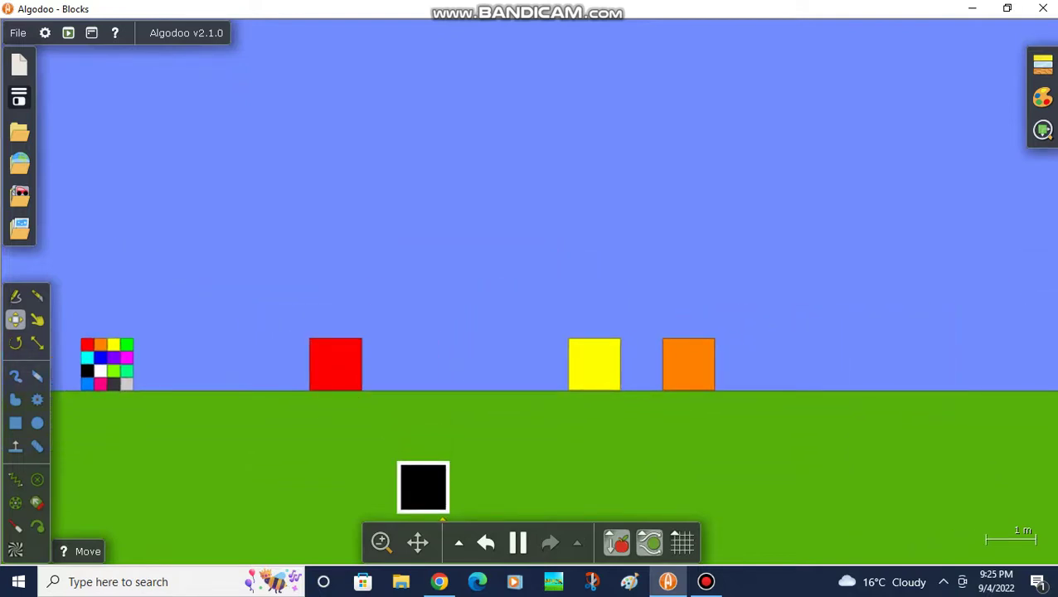
{"action": "scroll", "coordinate": [434, 404], "scroll_direction": "up", "scroll_amount": 2}
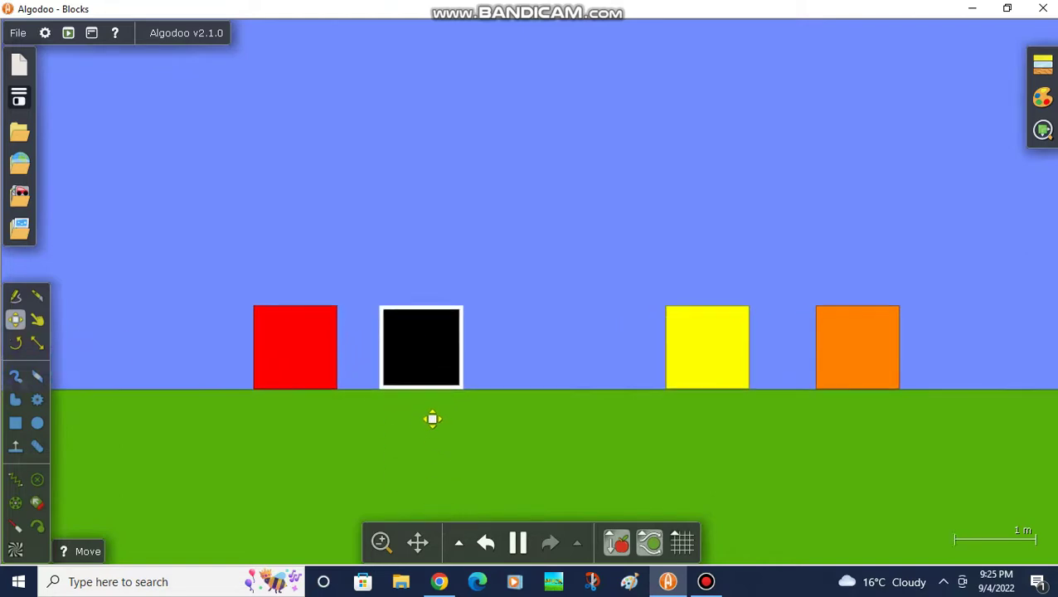
{"action": "scroll", "coordinate": [441, 395], "scroll_direction": "down", "scroll_amount": 1}
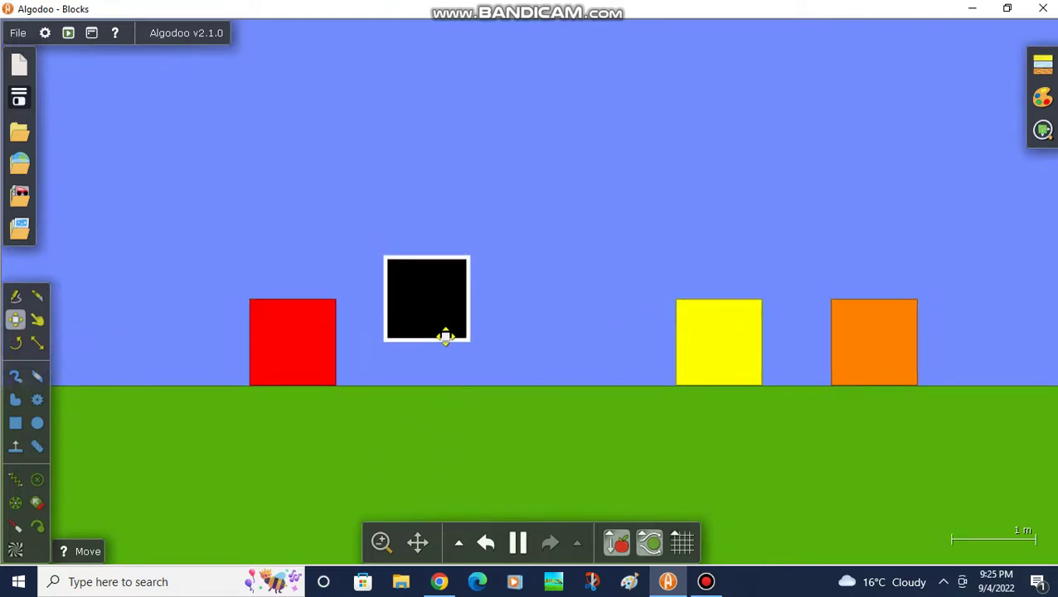
{"action": "scroll", "coordinate": [546, 449], "scroll_direction": "down", "scroll_amount": 3}
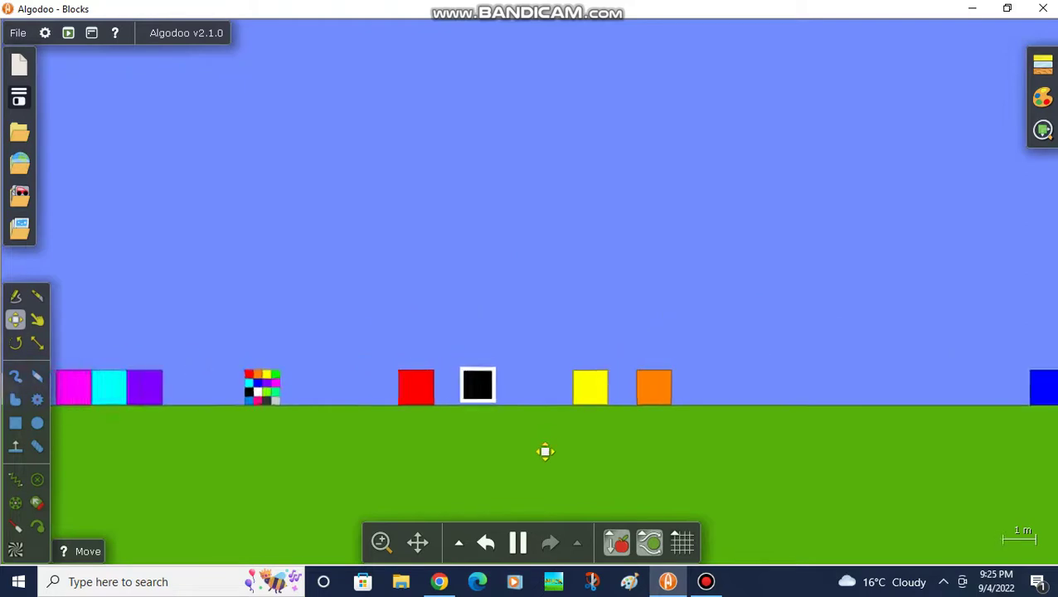
{"action": "scroll", "coordinate": [537, 449], "scroll_direction": "down", "scroll_amount": 2}
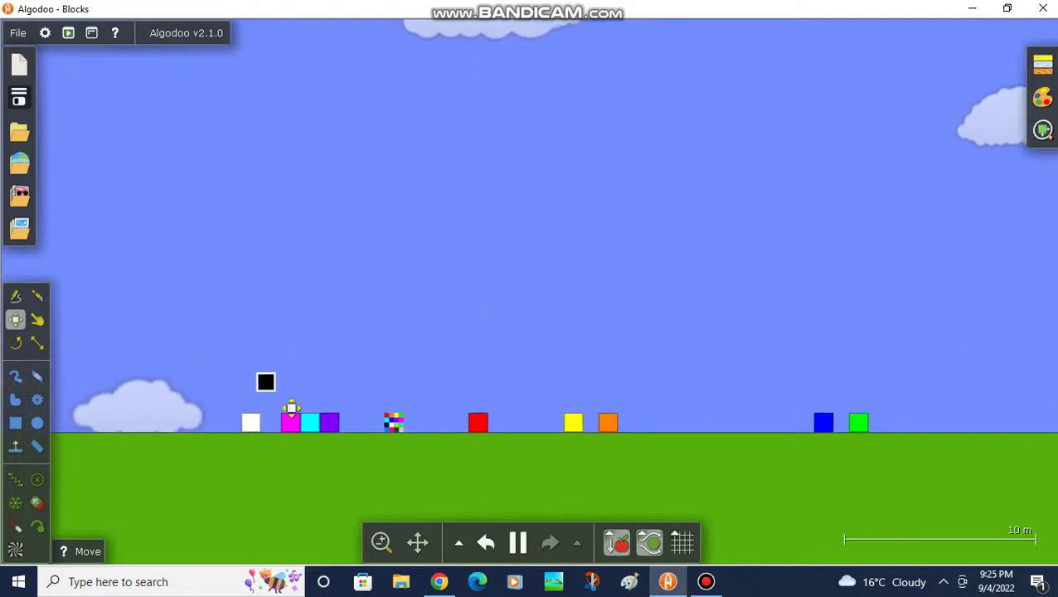
{"action": "scroll", "coordinate": [296, 447], "scroll_direction": "up", "scroll_amount": 3}
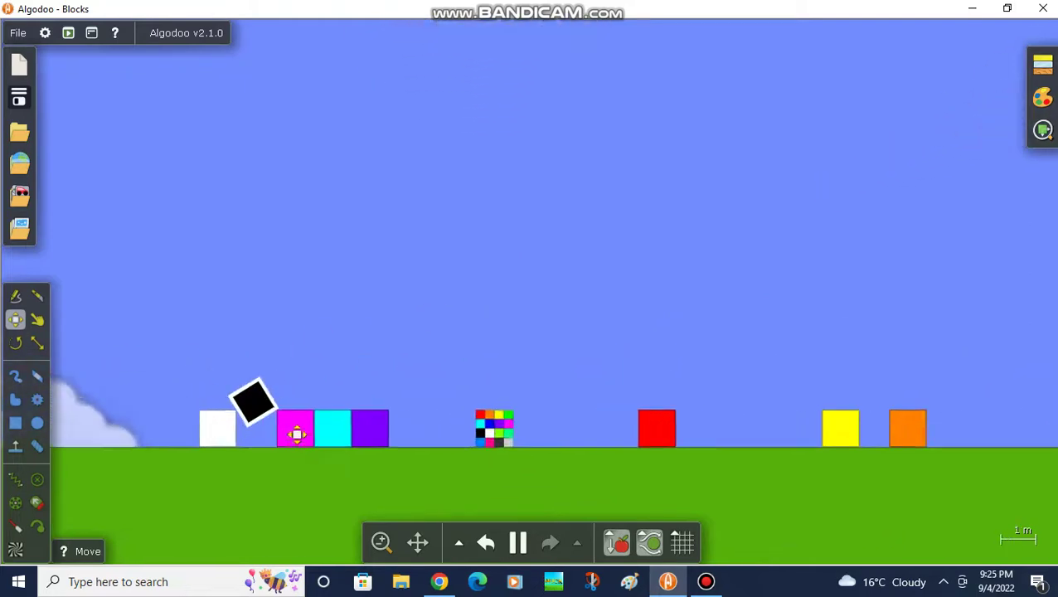
{"action": "scroll", "coordinate": [290, 431], "scroll_direction": "up", "scroll_amount": 2}
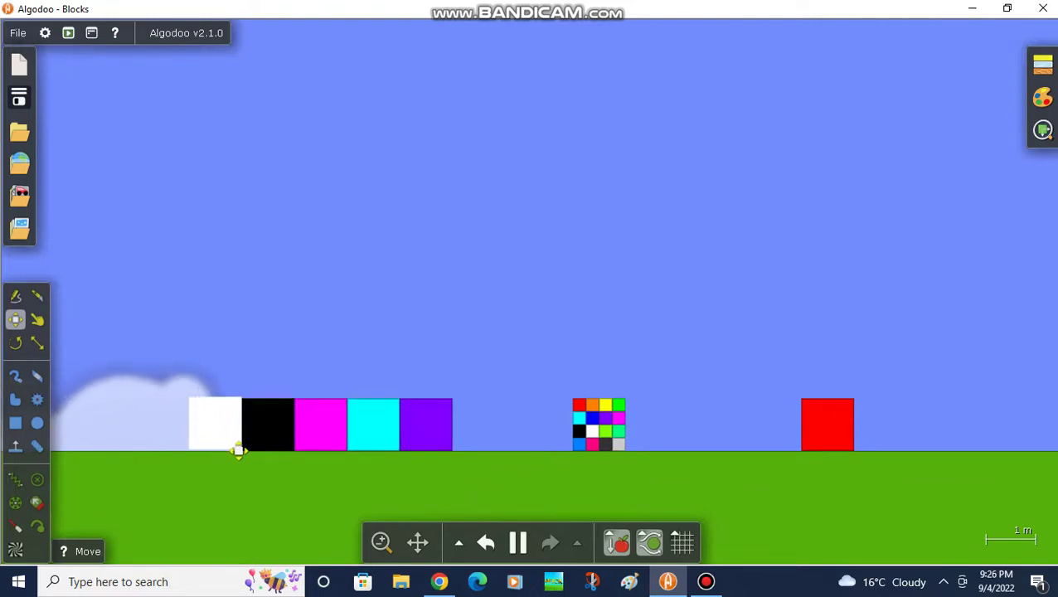
{"action": "scroll", "coordinate": [208, 490], "scroll_direction": "down", "scroll_amount": 5}
{"action": "scroll", "coordinate": [366, 489], "scroll_direction": "up", "scroll_amount": 1}
{"action": "scroll", "coordinate": [366, 489], "scroll_direction": "up", "scroll_amount": 4}
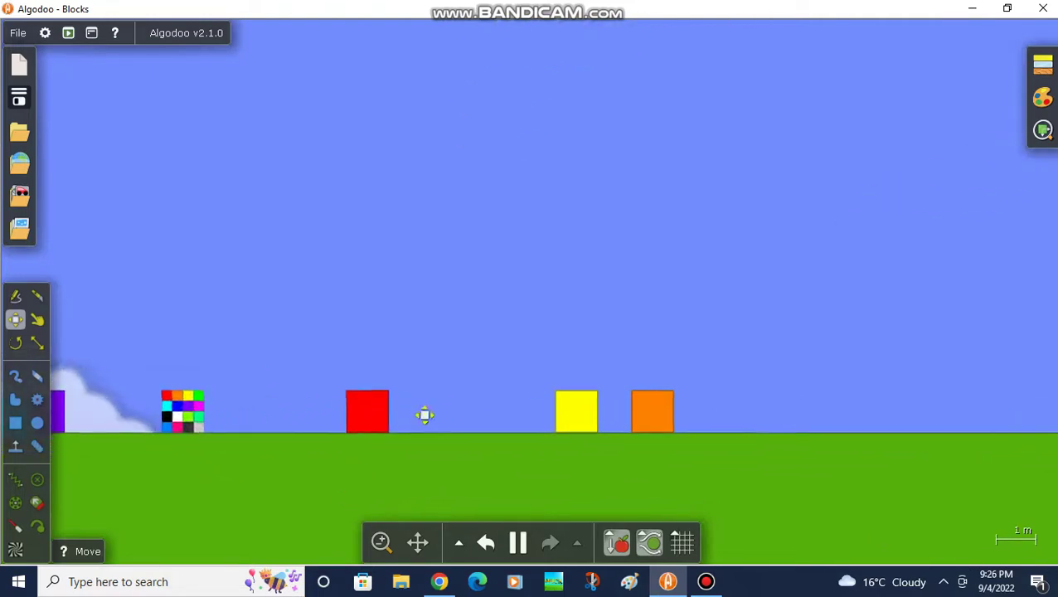
{"action": "scroll", "coordinate": [373, 416], "scroll_direction": "down", "scroll_amount": 3}
{"action": "scroll", "coordinate": [437, 408], "scroll_direction": "up", "scroll_amount": 5}
{"action": "scroll", "coordinate": [437, 409], "scroll_direction": "up", "scroll_amount": 1}
Nudge the yellow block leftward toward the red block
{"action": "left_click_drag", "start_coordinate": [437, 409], "coordinate": [404, 393]}
{"action": "scroll", "coordinate": [379, 436], "scroll_direction": "down", "scroll_amount": 2}
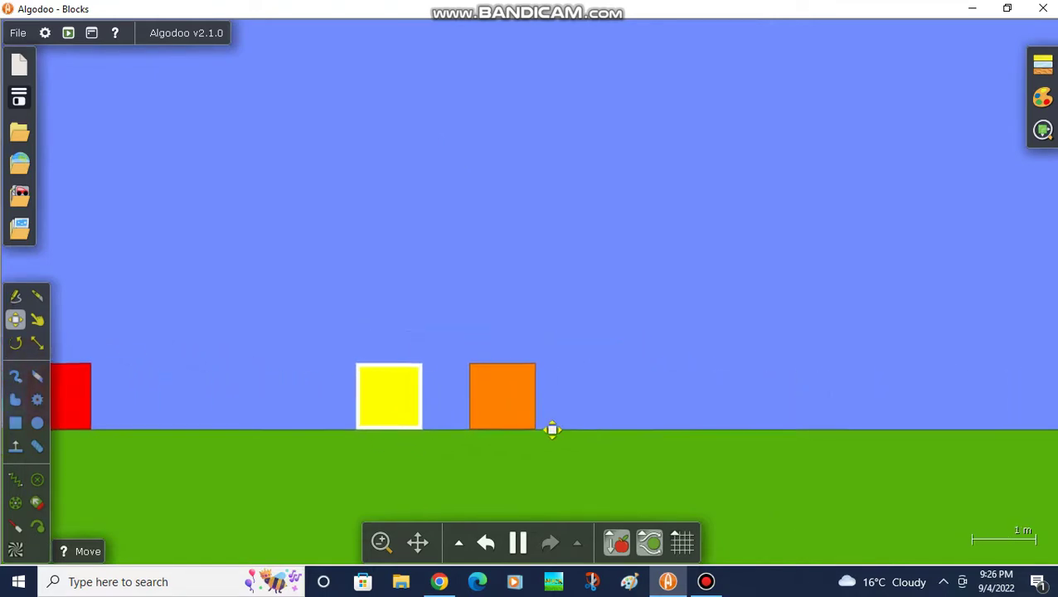
{"action": "scroll", "coordinate": [551, 430], "scroll_direction": "up", "scroll_amount": 1}
{"action": "scroll", "coordinate": [539, 435], "scroll_direction": "down", "scroll_amount": 2}
{"action": "scroll", "coordinate": [531, 440], "scroll_direction": "up", "scroll_amount": 2}
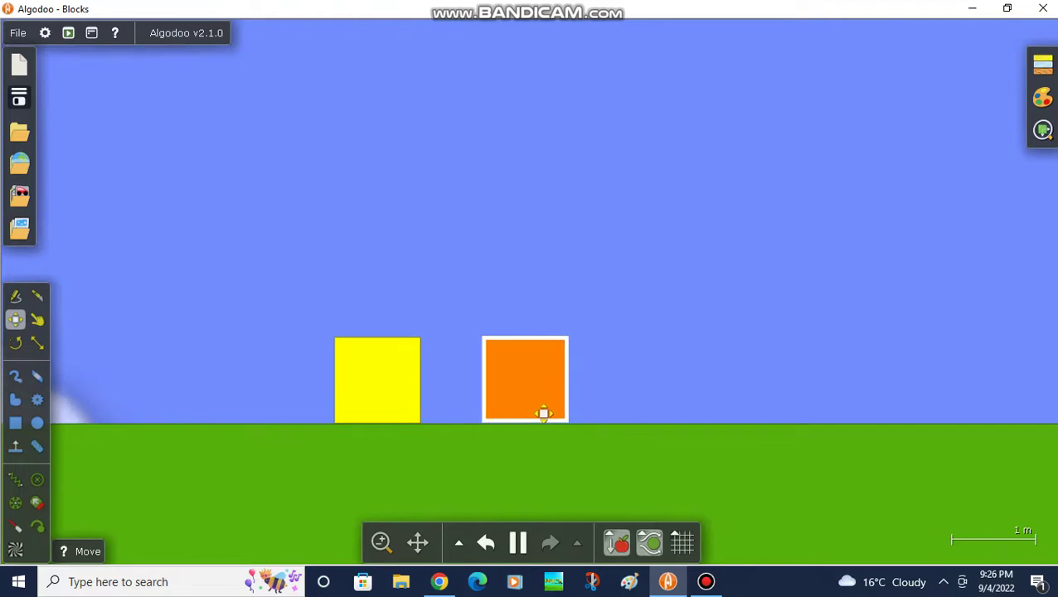
{"action": "scroll", "coordinate": [546, 416], "scroll_direction": "up", "scroll_amount": 1}
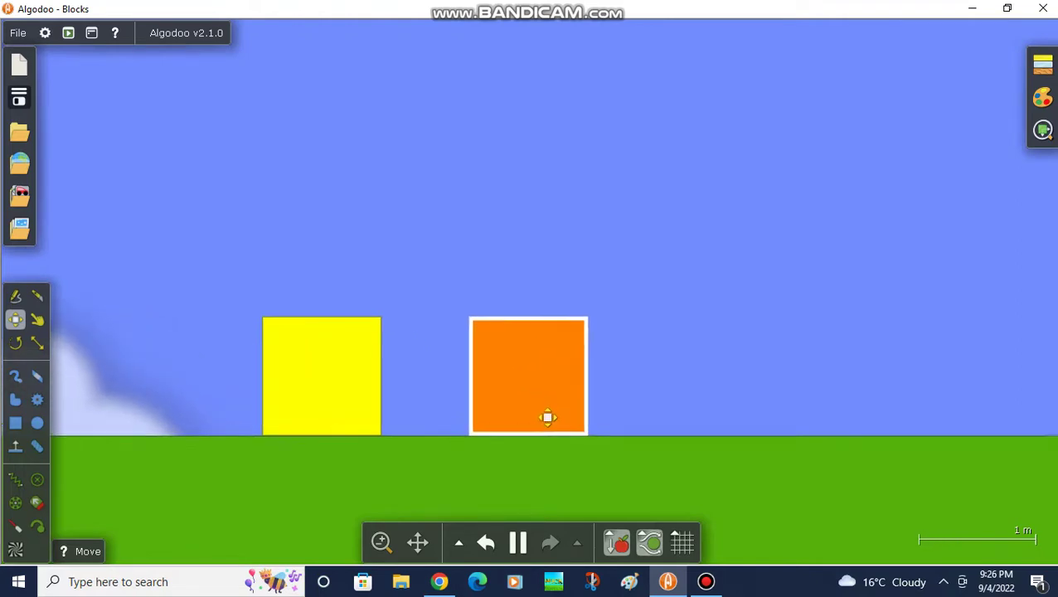
{"action": "scroll", "coordinate": [548, 417], "scroll_direction": "down", "scroll_amount": 1}
{"action": "scroll", "coordinate": [476, 408], "scroll_direction": "down", "scroll_amount": 2}
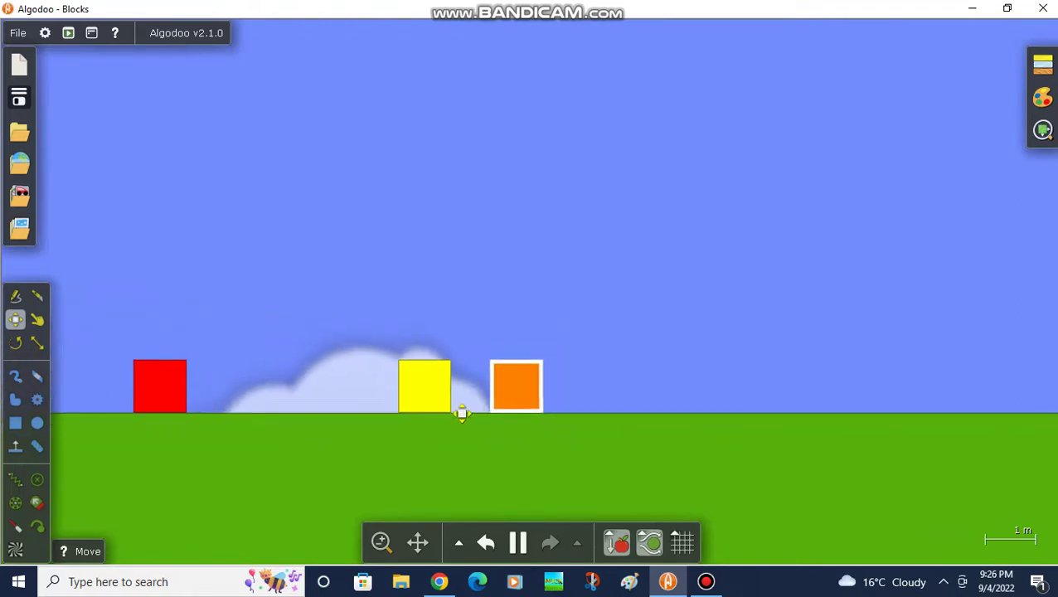
{"action": "scroll", "coordinate": [544, 431], "scroll_direction": "down", "scroll_amount": 2}
{"action": "scroll", "coordinate": [564, 432], "scroll_direction": "down", "scroll_amount": 2}
{"action": "scroll", "coordinate": [572, 432], "scroll_direction": "up", "scroll_amount": 1}
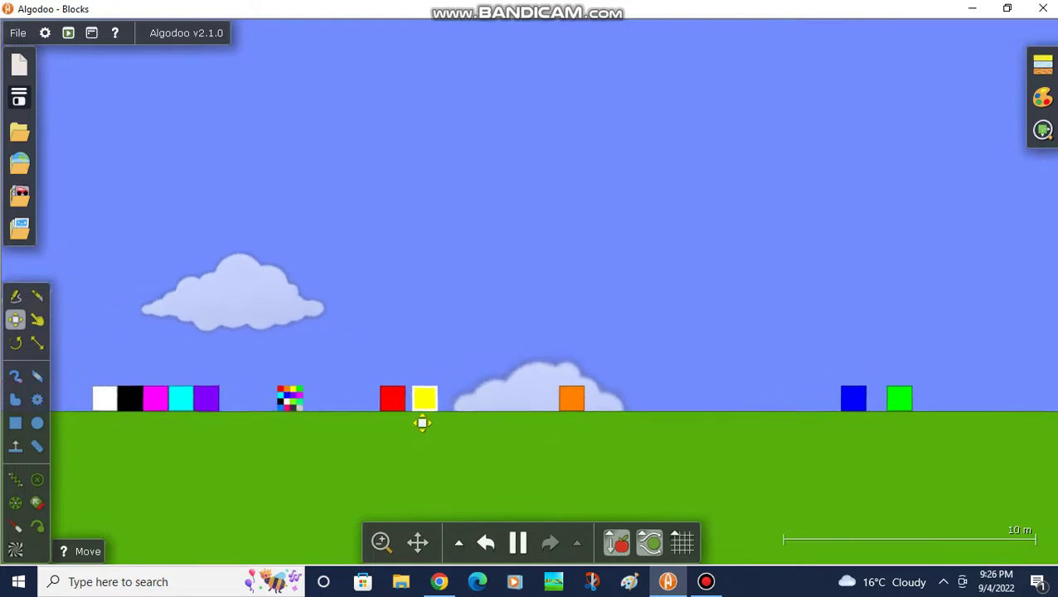
{"action": "scroll", "coordinate": [570, 409], "scroll_direction": "down", "scroll_amount": 1}
{"action": "scroll", "coordinate": [531, 419], "scroll_direction": "down", "scroll_amount": 1}
{"action": "scroll", "coordinate": [489, 425], "scroll_direction": "down", "scroll_amount": 3}
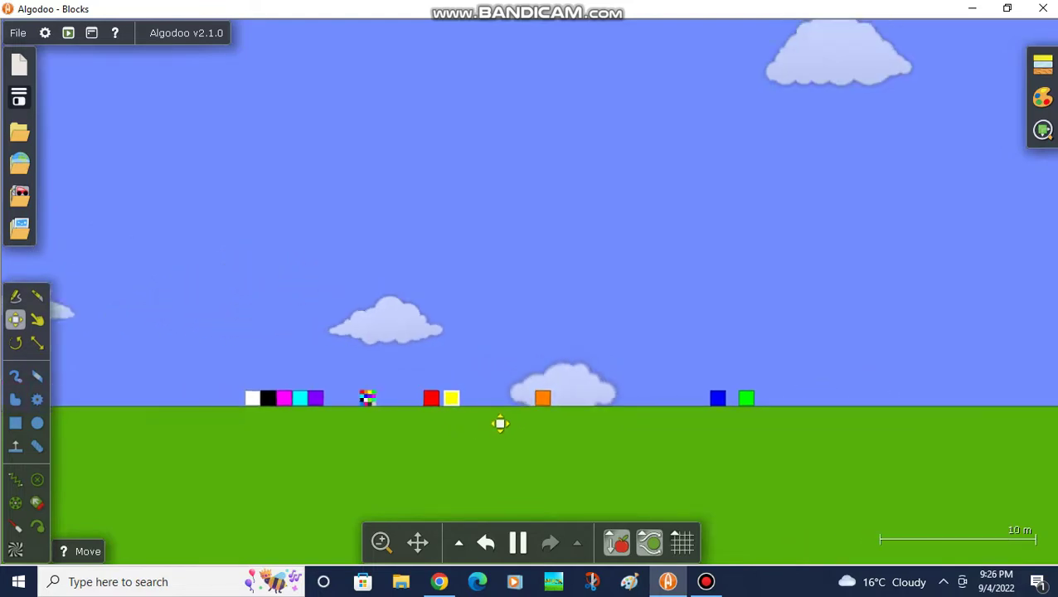
{"action": "scroll", "coordinate": [486, 423], "scroll_direction": "up", "scroll_amount": 3}
Carry the yellow block to the far left, joining the left group
{"action": "left_click_drag", "start_coordinate": [486, 424], "coordinate": [212, 320]}
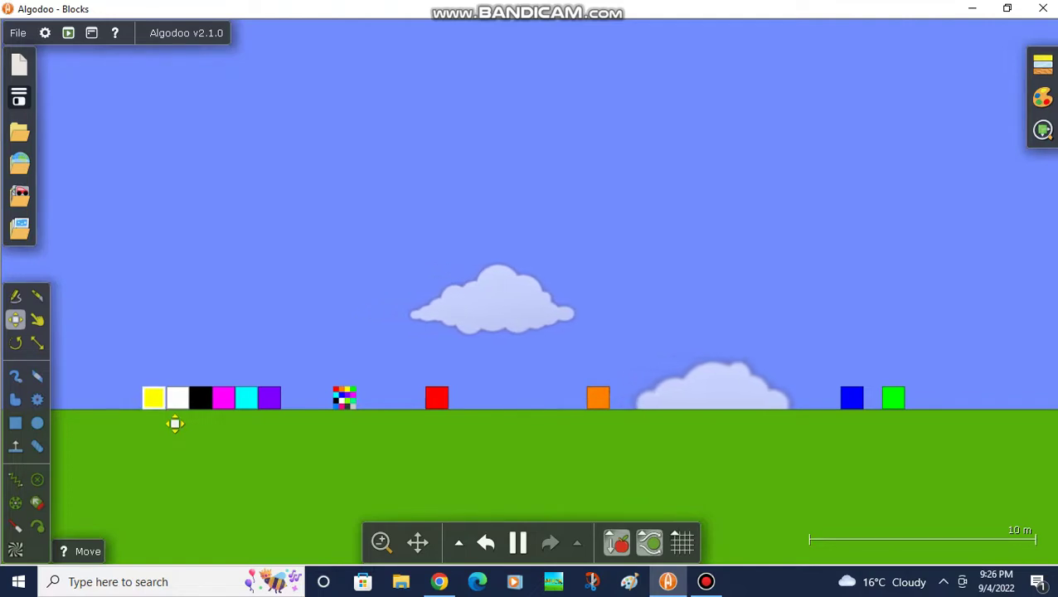
{"action": "scroll", "coordinate": [249, 419], "scroll_direction": "up", "scroll_amount": 2}
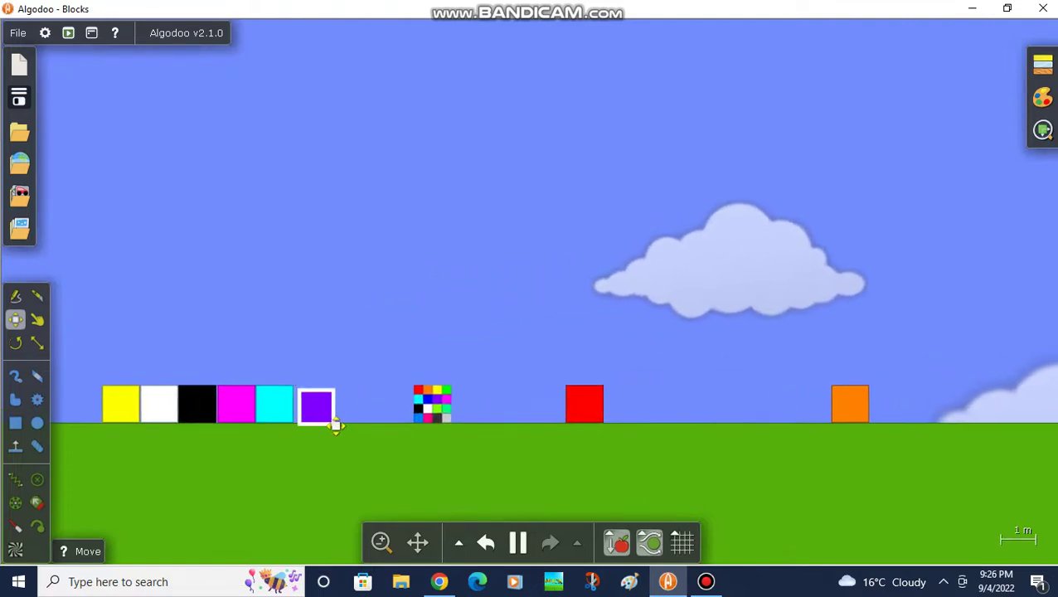
{"action": "scroll", "coordinate": [730, 429], "scroll_direction": "up", "scroll_amount": 1}
{"action": "scroll", "coordinate": [418, 460], "scroll_direction": "down", "scroll_amount": 2}
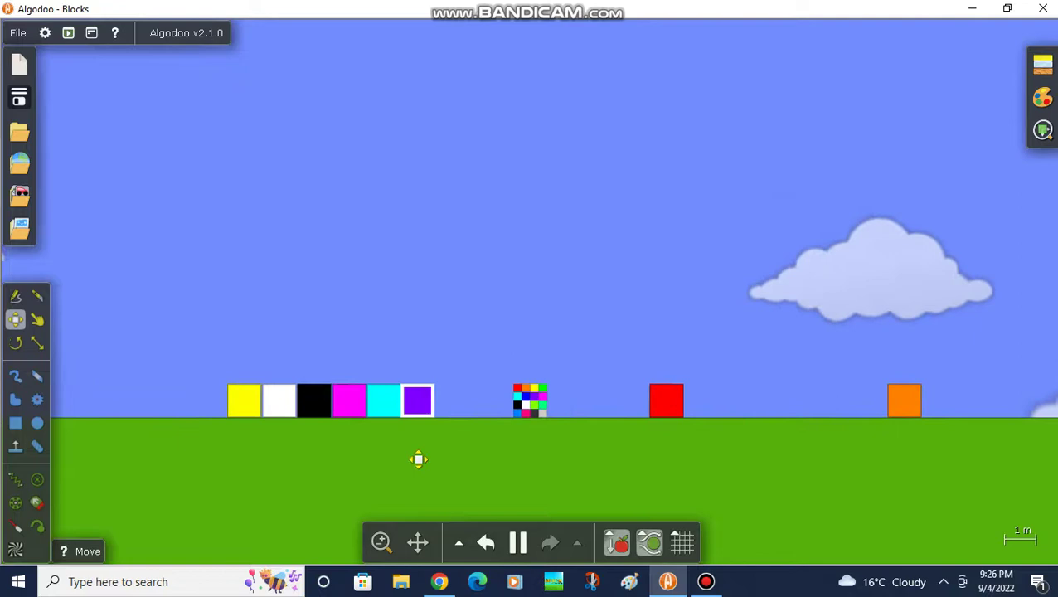
{"action": "scroll", "coordinate": [134, 404], "scroll_direction": "up", "scroll_amount": 4}
{"action": "scroll", "coordinate": [151, 396], "scroll_direction": "up", "scroll_amount": 2}
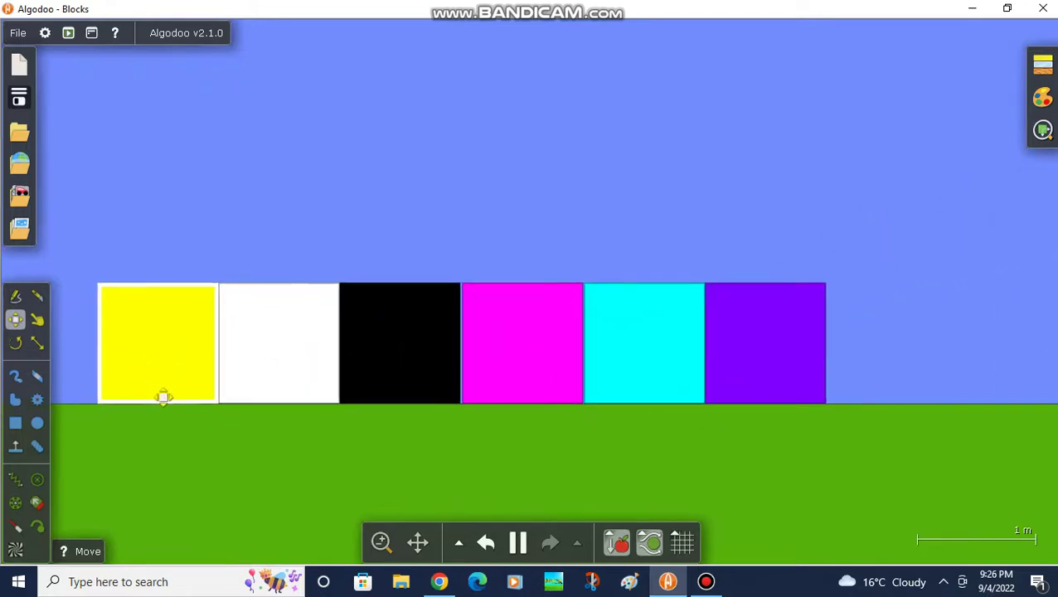
{"action": "scroll", "coordinate": [163, 397], "scroll_direction": "down", "scroll_amount": 5}
{"action": "scroll", "coordinate": [640, 396], "scroll_direction": "down", "scroll_amount": 1}
{"action": "scroll", "coordinate": [497, 375], "scroll_direction": "up", "scroll_amount": 1}
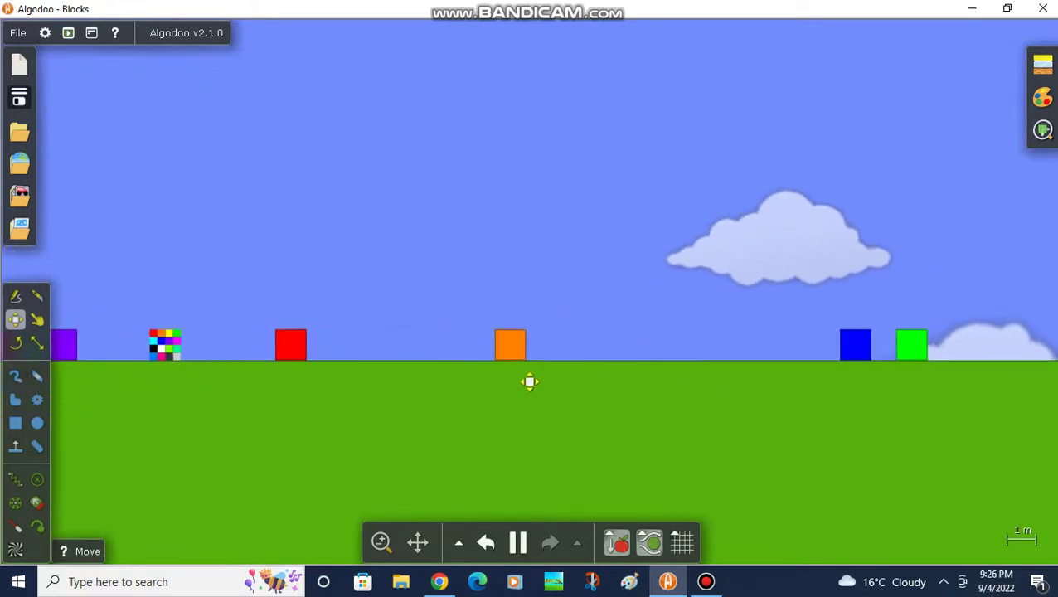
Drag the orange block left until it rests next to the red block
{"action": "left_click_drag", "start_coordinate": [529, 381], "coordinate": [412, 381]}
{"action": "scroll", "coordinate": [368, 374], "scroll_direction": "down", "scroll_amount": 2}
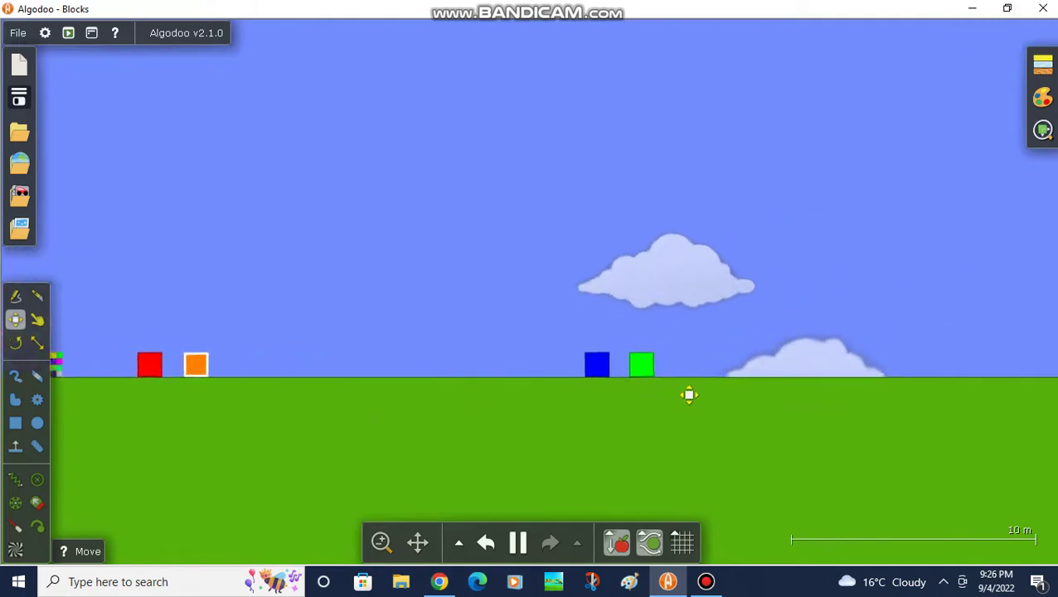
{"action": "scroll", "coordinate": [688, 394], "scroll_direction": "up", "scroll_amount": 4}
{"action": "scroll", "coordinate": [580, 390], "scroll_direction": "down", "scroll_amount": 2}
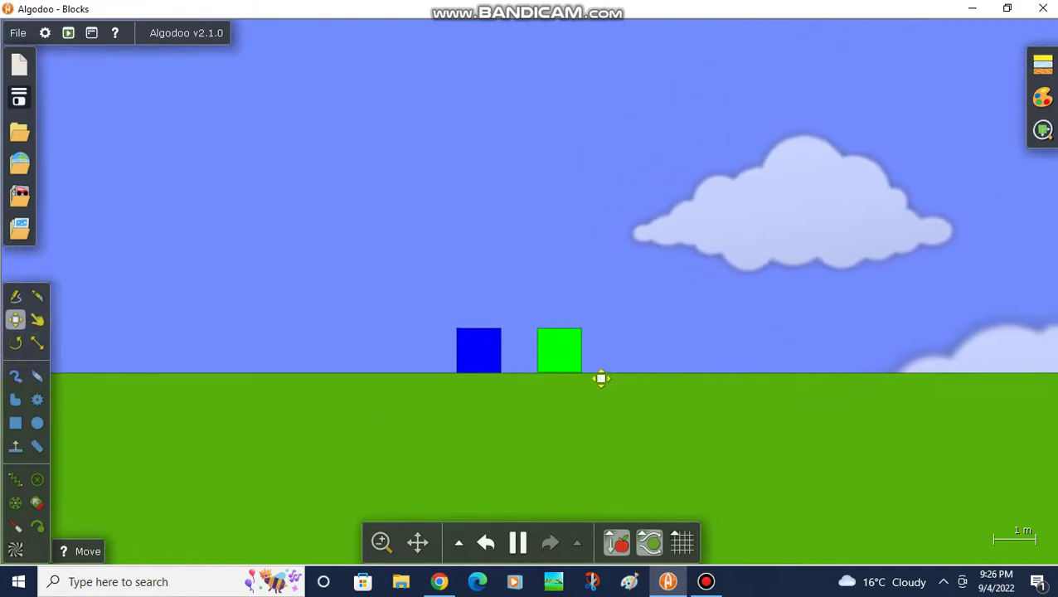
Carry the green block left and drop it against the yellow block
{"action": "left_click_drag", "start_coordinate": [581, 367], "coordinate": [605, 354]}
{"action": "scroll", "coordinate": [633, 329], "scroll_direction": "down", "scroll_amount": 4}
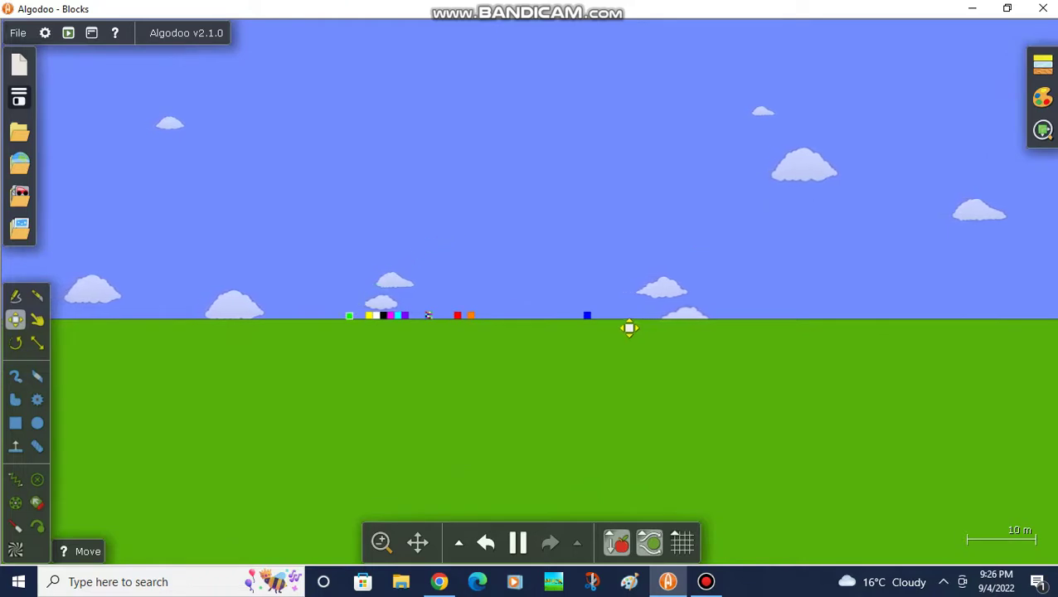
{"action": "scroll", "coordinate": [381, 337], "scroll_direction": "up", "scroll_amount": 2}
{"action": "scroll", "coordinate": [344, 344], "scroll_direction": "up", "scroll_amount": 2}
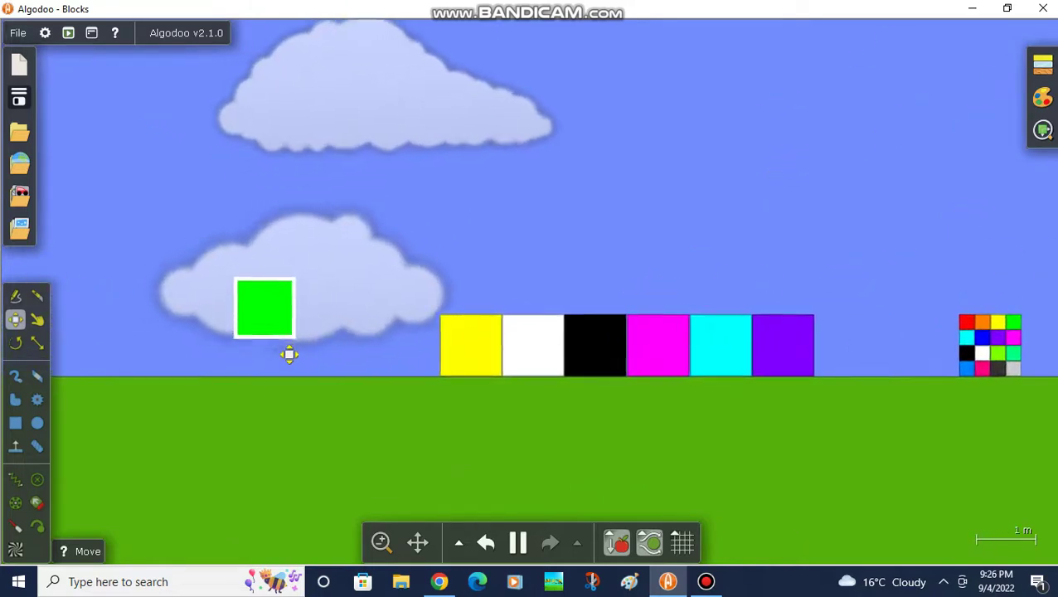
{"action": "left_click_drag", "start_coordinate": [282, 364], "coordinate": [427, 365]}
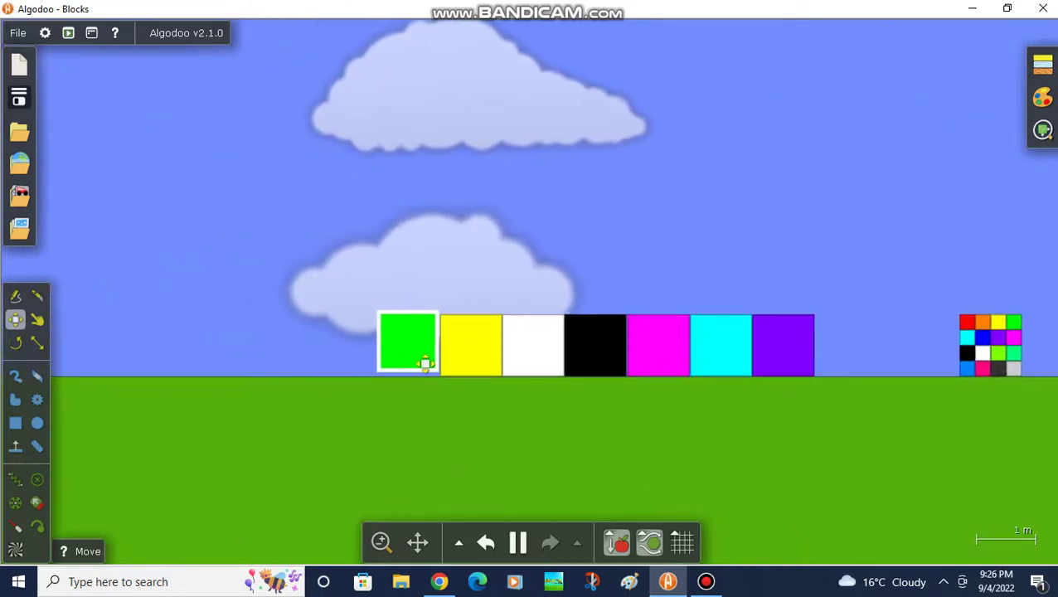
{"action": "scroll", "coordinate": [427, 365], "scroll_direction": "up", "scroll_amount": 1}
{"action": "scroll", "coordinate": [249, 415], "scroll_direction": "down", "scroll_amount": 3}
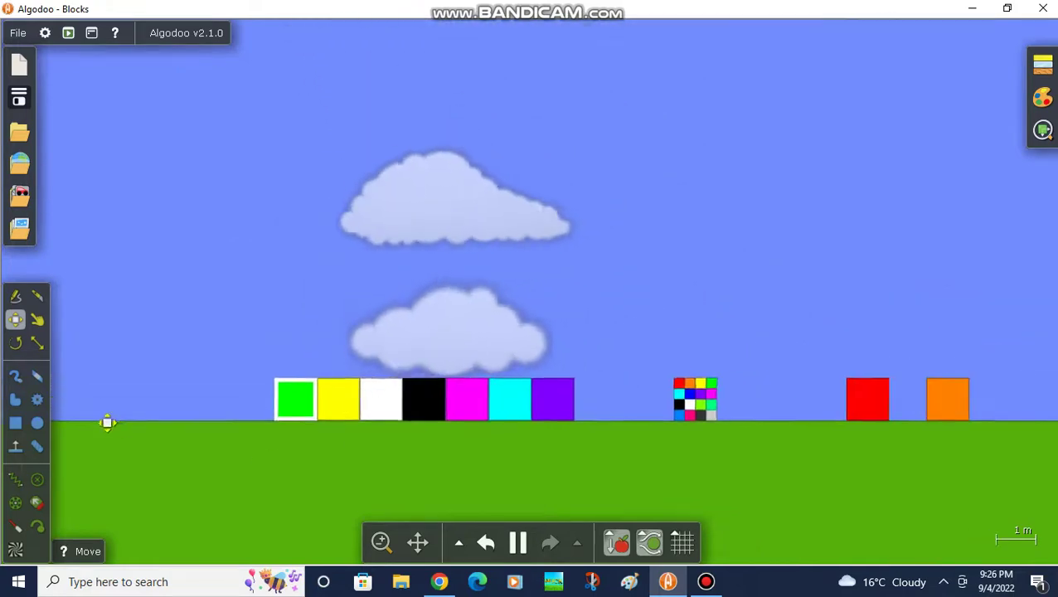
{"action": "scroll", "coordinate": [883, 440], "scroll_direction": "up", "scroll_amount": 1}
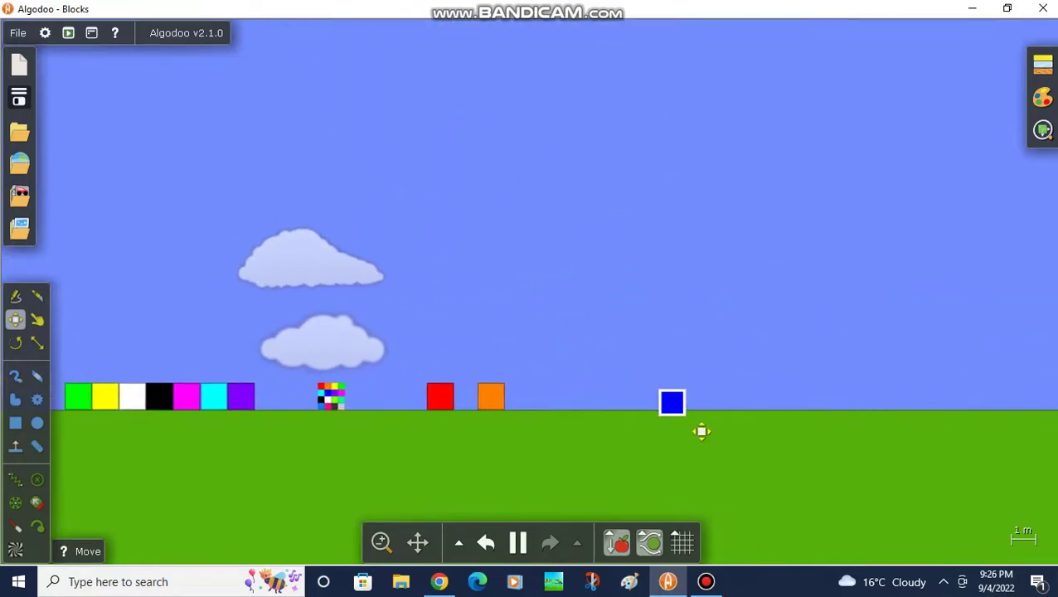
{"action": "scroll", "coordinate": [572, 398], "scroll_direction": "down", "scroll_amount": 2}
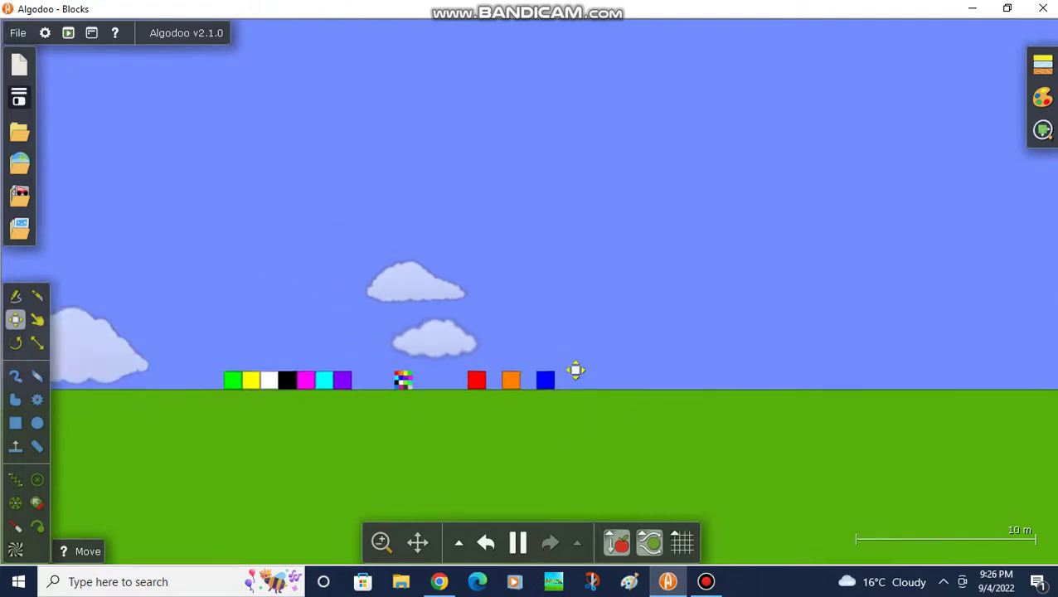
{"action": "scroll", "coordinate": [345, 406], "scroll_direction": "up", "scroll_amount": 1}
{"action": "scroll", "coordinate": [331, 418], "scroll_direction": "up", "scroll_amount": 2}
{"action": "scroll", "coordinate": [340, 401], "scroll_direction": "down", "scroll_amount": 2}
{"action": "scroll", "coordinate": [341, 401], "scroll_direction": "up", "scroll_amount": 2}
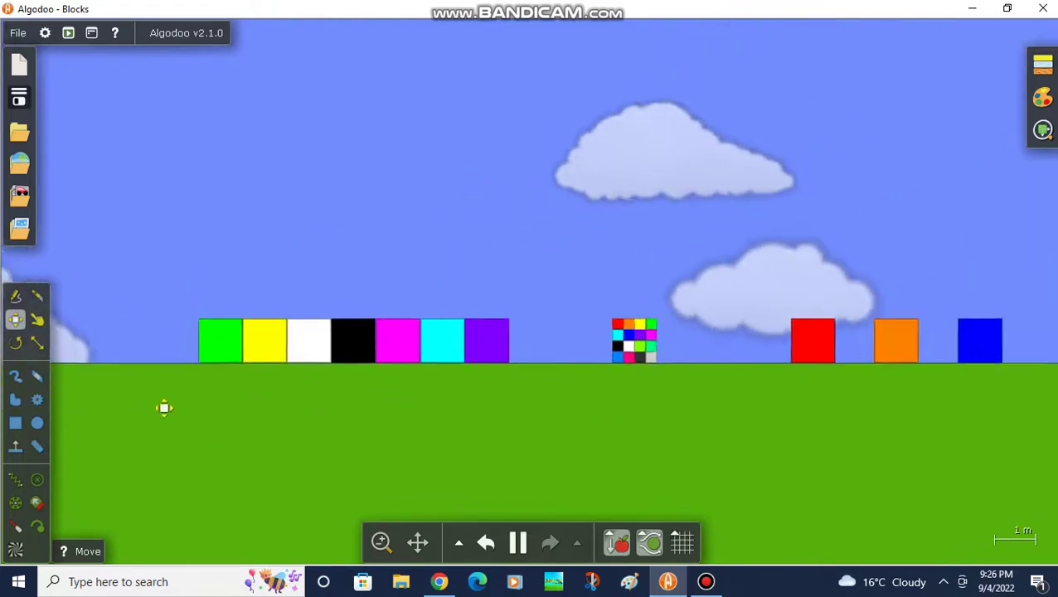
{"action": "scroll", "coordinate": [303, 395], "scroll_direction": "down", "scroll_amount": 1}
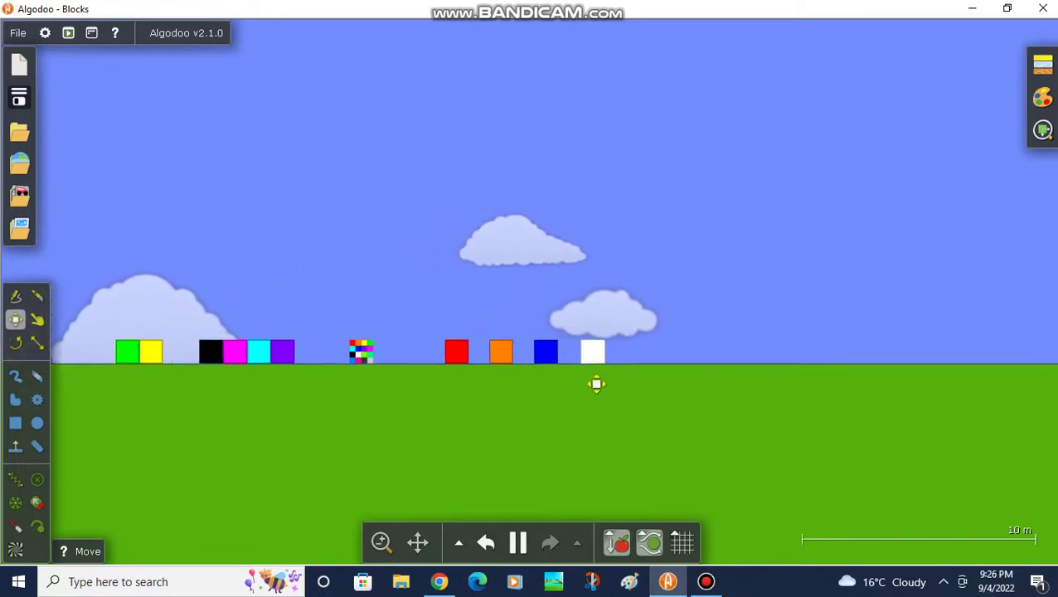
{"action": "scroll", "coordinate": [596, 384], "scroll_direction": "up", "scroll_amount": 1}
{"action": "scroll", "coordinate": [576, 375], "scroll_direction": "down", "scroll_amount": 2}
{"action": "scroll", "coordinate": [212, 347], "scroll_direction": "up", "scroll_amount": 1}
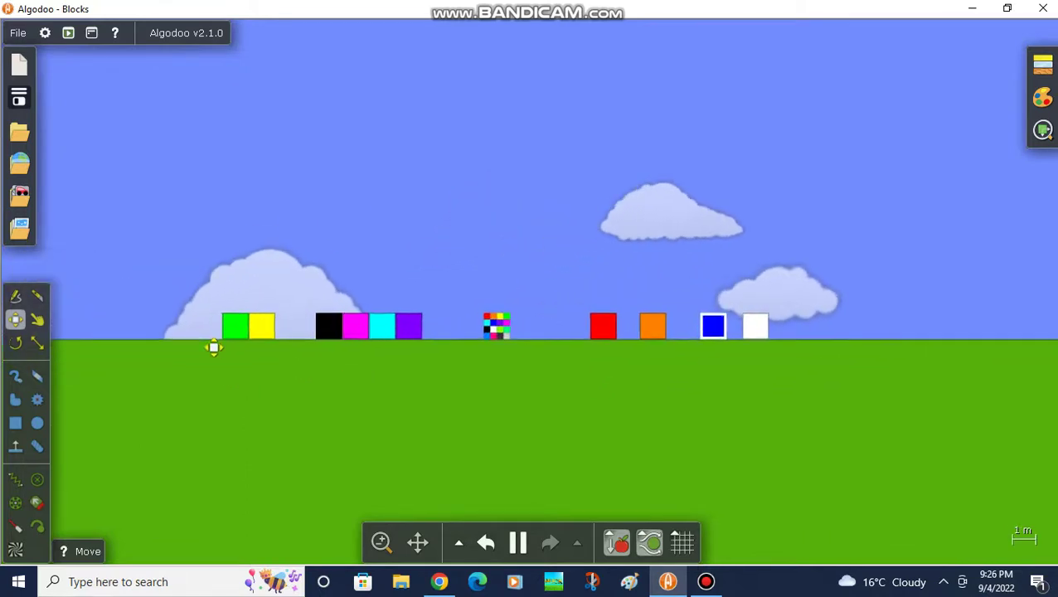
{"action": "scroll", "coordinate": [301, 369], "scroll_direction": "up", "scroll_amount": 1}
Push green and yellow against black, then fling the orange block left with the Drag tool
{"action": "left_click_drag", "start_coordinate": [288, 330], "coordinate": [325, 331]}
{"action": "scroll", "coordinate": [208, 326], "scroll_direction": "down", "scroll_amount": 2}
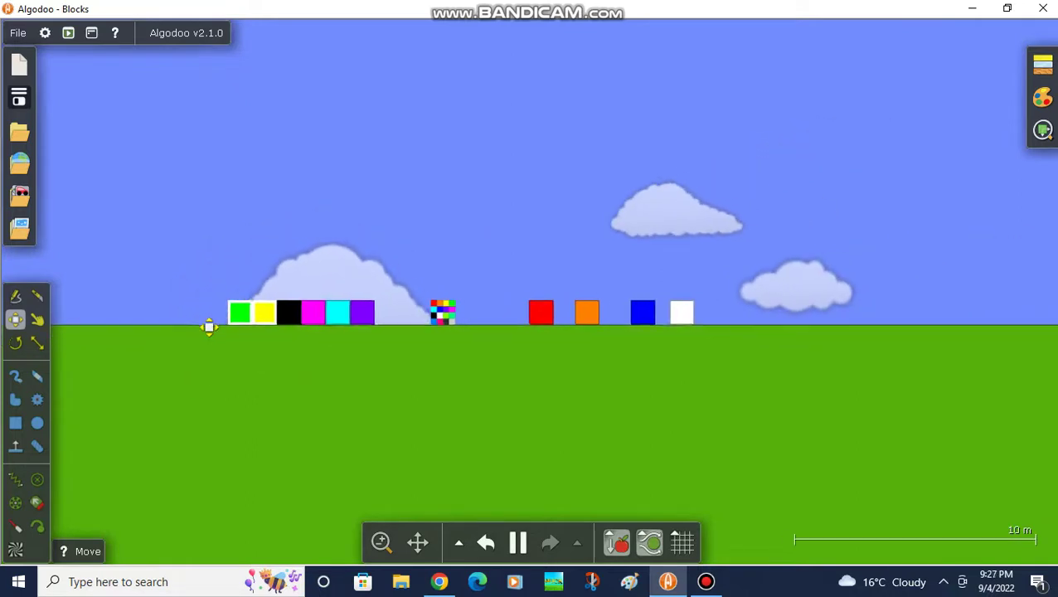
{"action": "scroll", "coordinate": [498, 326], "scroll_direction": "up", "scroll_amount": 2}
{"action": "scroll", "coordinate": [558, 312], "scroll_direction": "up", "scroll_amount": 1}
{"action": "scroll", "coordinate": [423, 326], "scroll_direction": "down", "scroll_amount": 2}
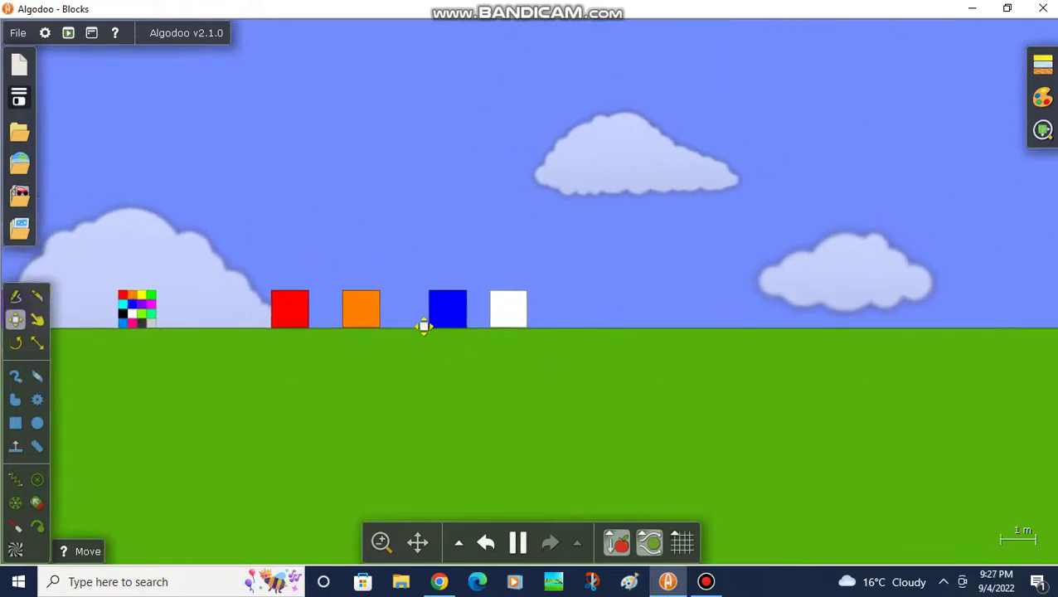
{"action": "scroll", "coordinate": [395, 326], "scroll_direction": "up", "scroll_amount": 3}
{"action": "scroll", "coordinate": [381, 365], "scroll_direction": "down", "scroll_amount": 1}
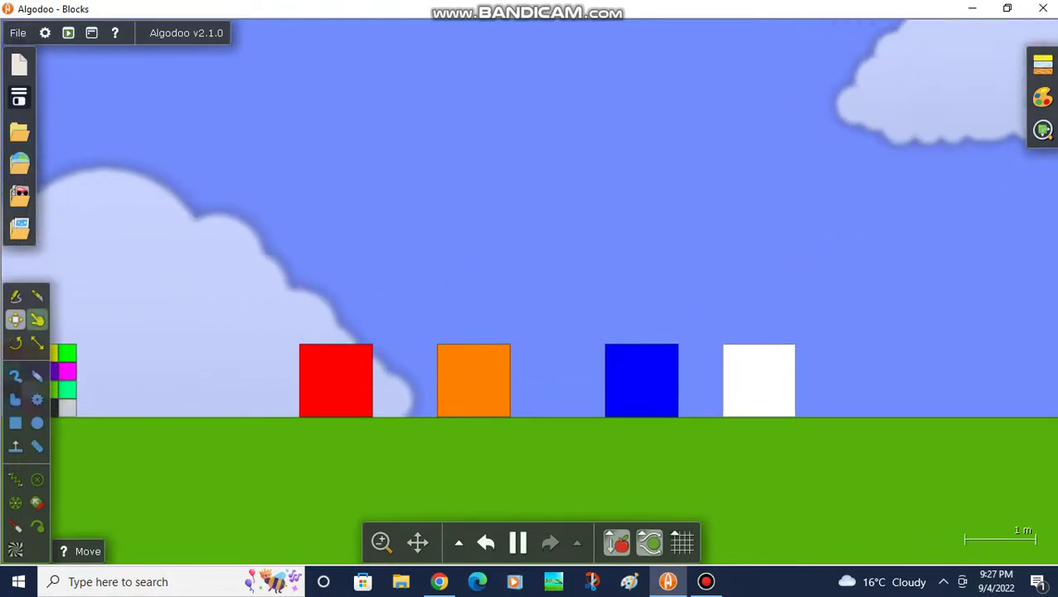
{"action": "scroll", "coordinate": [373, 384], "scroll_direction": "down", "scroll_amount": 1}
{"action": "key", "text": "d"}
{"action": "scroll", "coordinate": [501, 413], "scroll_direction": "up", "scroll_amount": 2}
{"action": "scroll", "coordinate": [489, 407], "scroll_direction": "down", "scroll_amount": 1}
{"action": "mouse_move", "coordinate": [490, 407]}
{"action": "left_mouse_down"}
{"action": "mouse_move", "coordinate": [479, 392]}
{"action": "mouse_move", "coordinate": [472, 296]}
{"action": "mouse_move", "coordinate": [444, 255]}
{"action": "mouse_move", "coordinate": [111, 267]}
{"action": "mouse_move", "coordinate": [66, 287]}
{"action": "mouse_move", "coordinate": [58, 317]}
{"action": "left_mouse_up"}
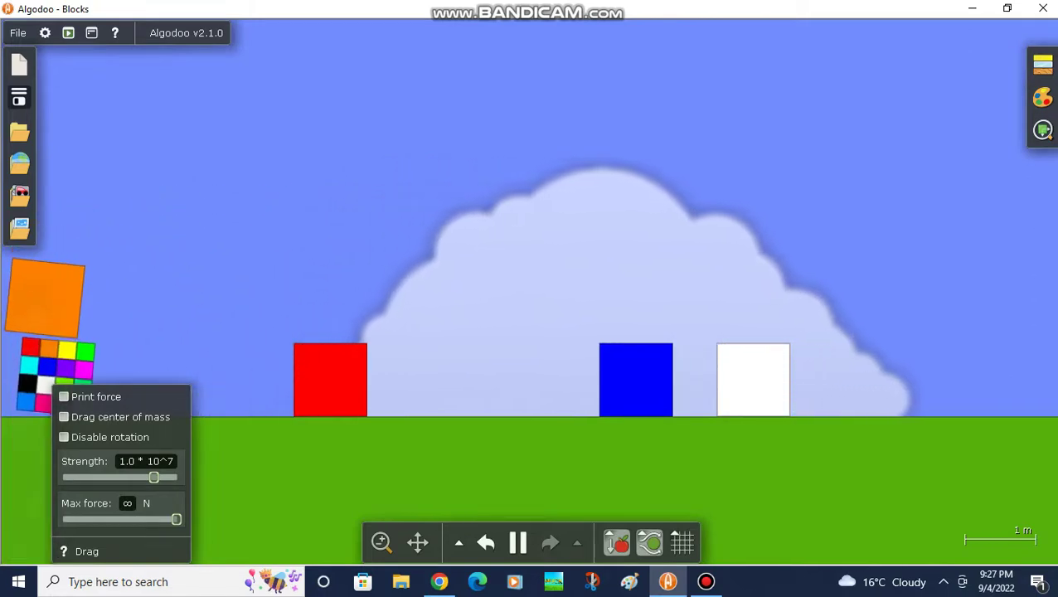
{"action": "scroll", "coordinate": [413, 404], "scroll_direction": "down", "scroll_amount": 2}
{"action": "scroll", "coordinate": [356, 400], "scroll_direction": "down", "scroll_amount": 1}
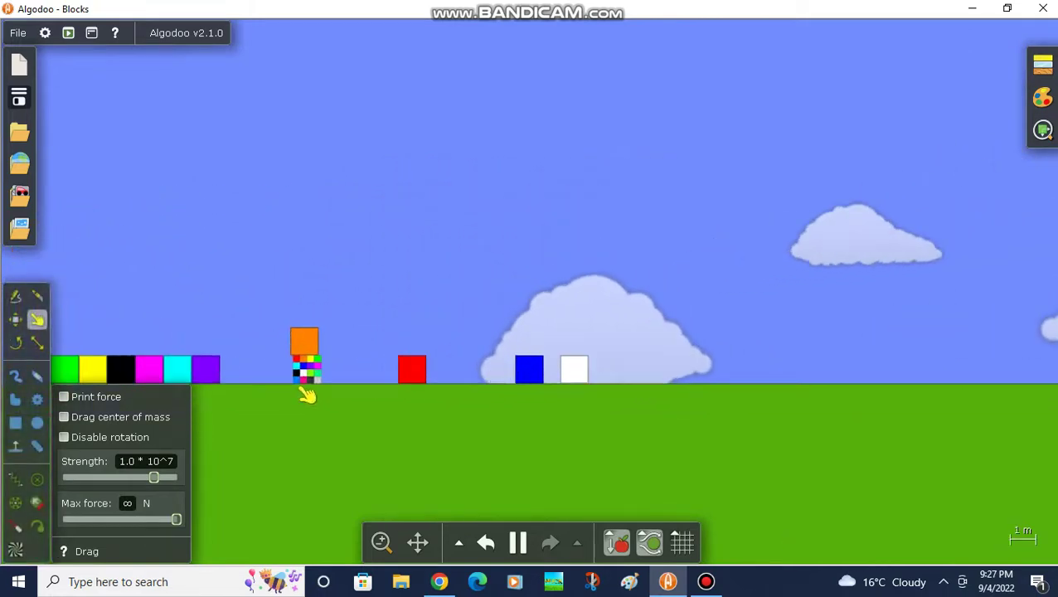
{"action": "scroll", "coordinate": [332, 398], "scroll_direction": "up", "scroll_amount": 3}
{"action": "scroll", "coordinate": [354, 402], "scroll_direction": "up", "scroll_amount": 1}
{"action": "scroll", "coordinate": [337, 403], "scroll_direction": "down", "scroll_amount": 1}
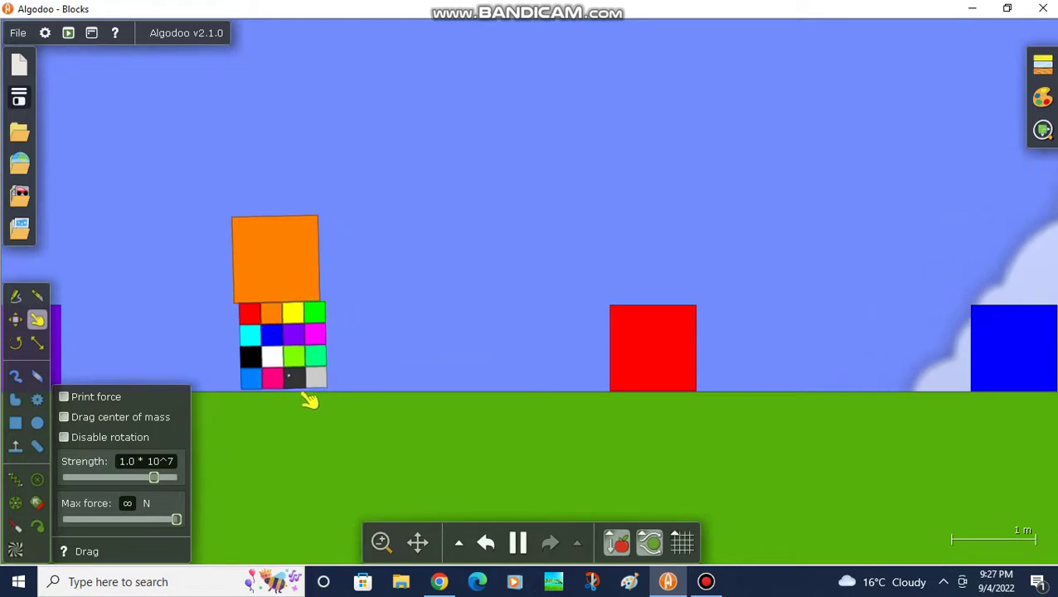
{"action": "scroll", "coordinate": [307, 399], "scroll_direction": "down", "scroll_amount": 2}
{"action": "scroll", "coordinate": [354, 396], "scroll_direction": "down", "scroll_amount": 2}
{"action": "scroll", "coordinate": [418, 389], "scroll_direction": "down", "scroll_amount": 1}
Return to the Move tool to place the orange block directly
{"action": "key", "text": "m"}
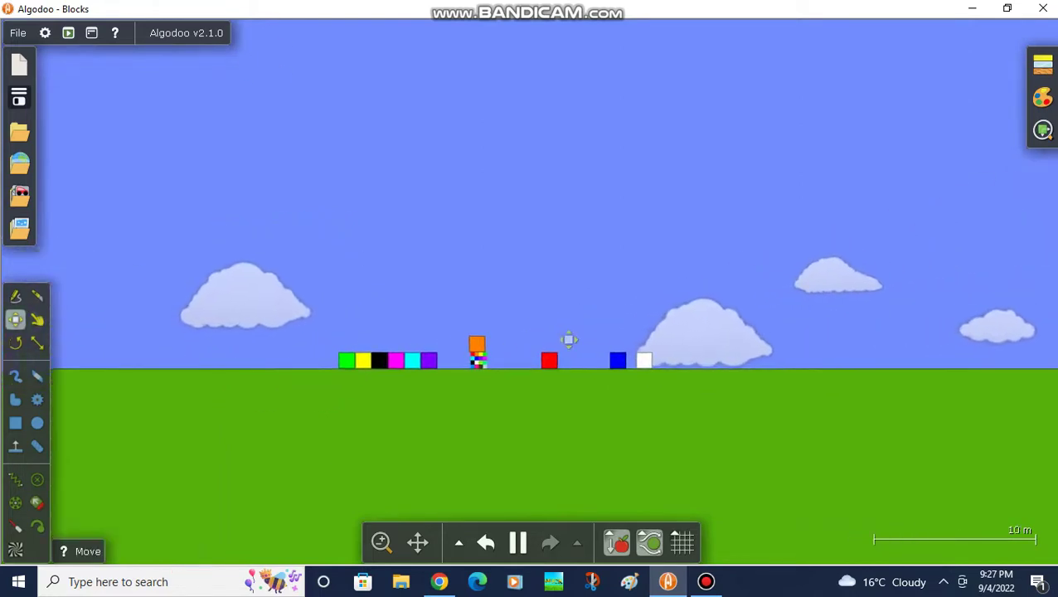
{"action": "scroll", "coordinate": [448, 393], "scroll_direction": "up", "scroll_amount": 2}
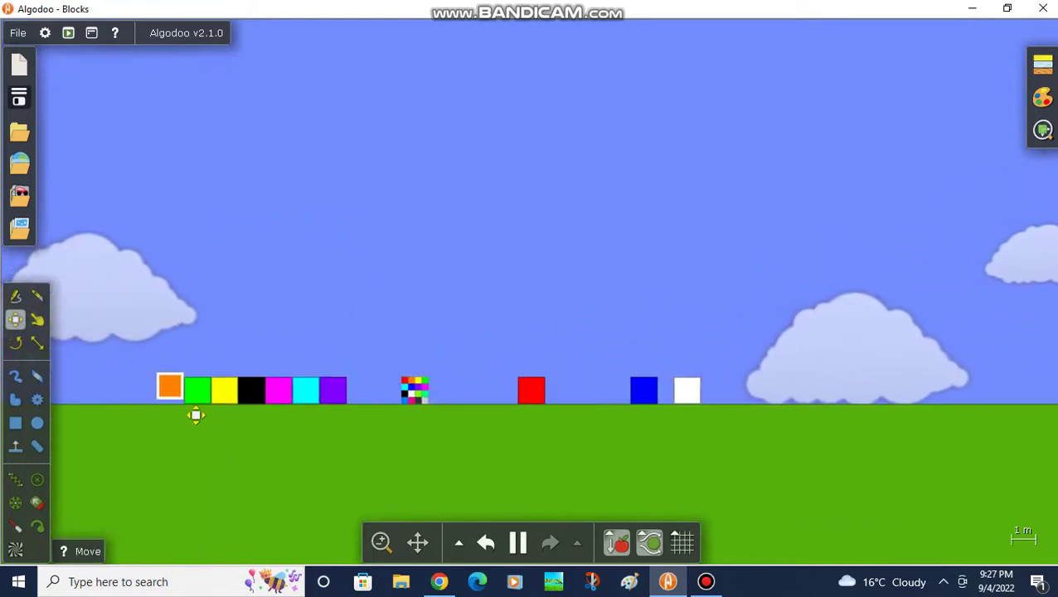
{"action": "scroll", "coordinate": [159, 423], "scroll_direction": "up", "scroll_amount": 2}
{"action": "scroll", "coordinate": [184, 423], "scroll_direction": "up", "scroll_amount": 1}
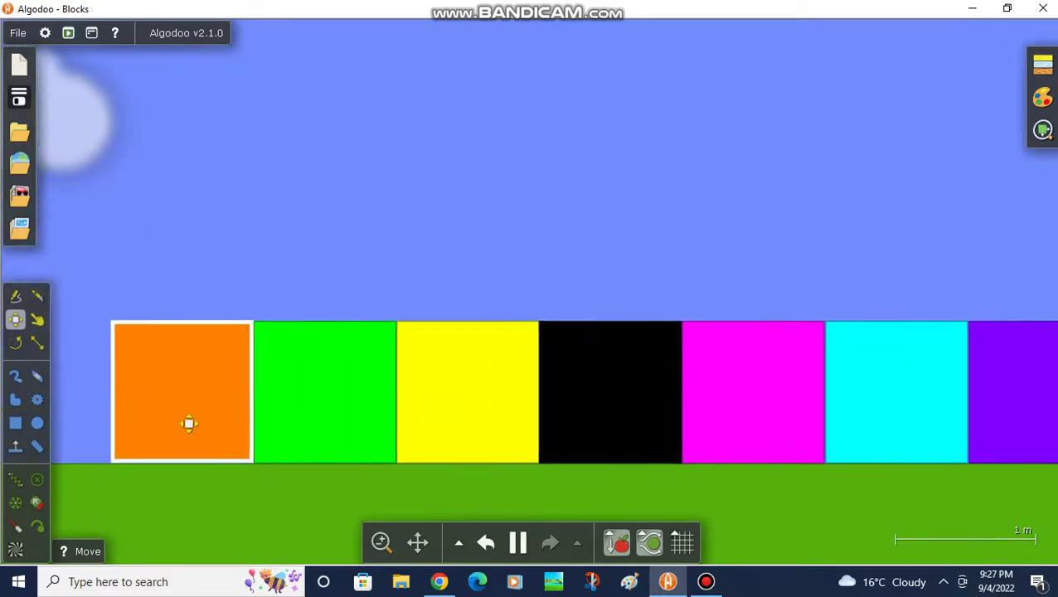
{"action": "scroll", "coordinate": [192, 423], "scroll_direction": "down", "scroll_amount": 3}
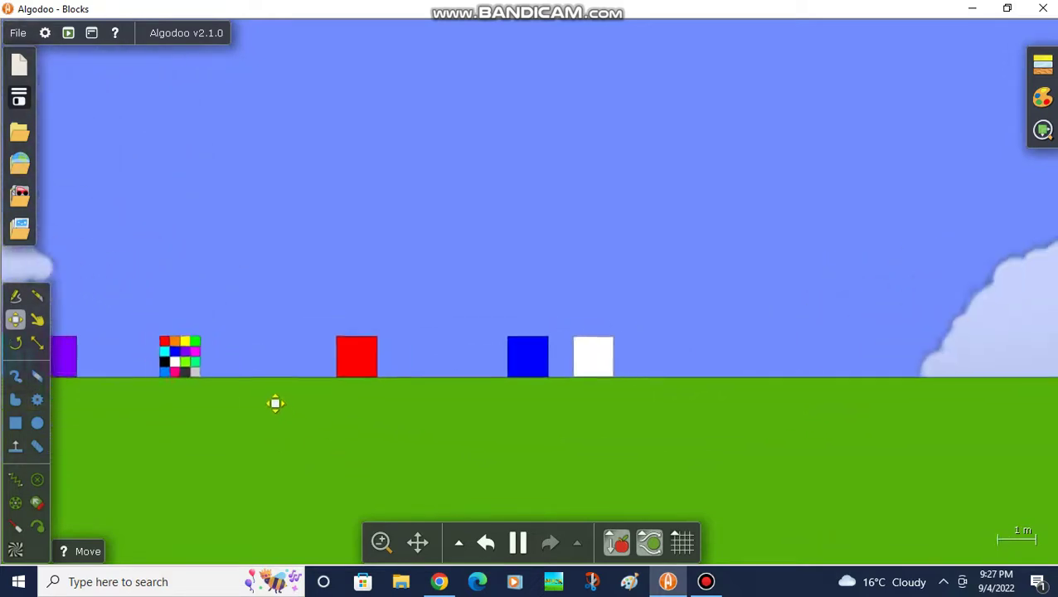
{"action": "scroll", "coordinate": [273, 401], "scroll_direction": "up", "scroll_amount": 1}
{"action": "scroll", "coordinate": [481, 415], "scroll_direction": "up", "scroll_amount": 2}
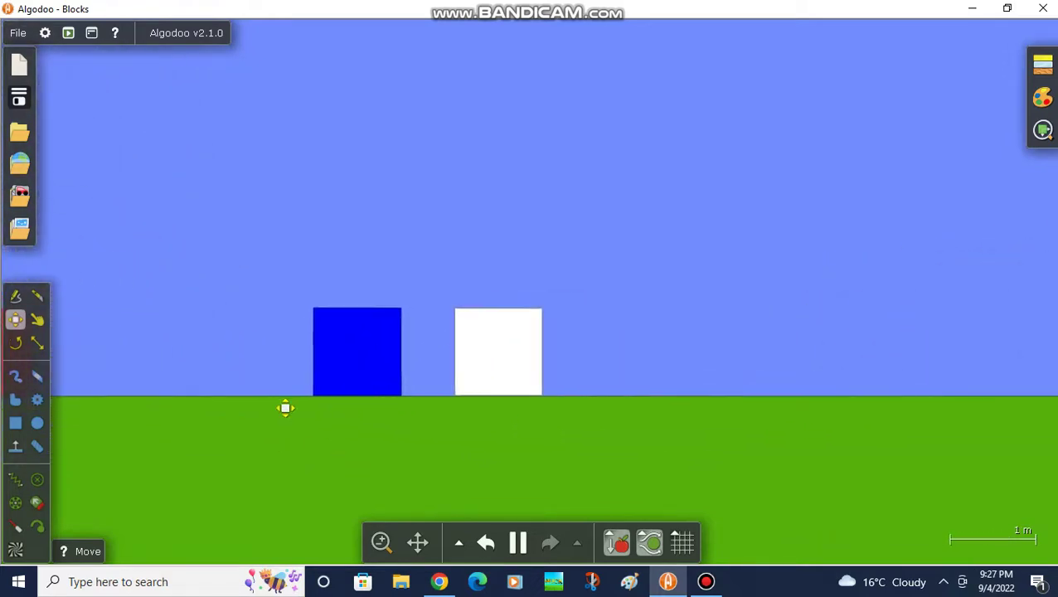
{"action": "scroll", "coordinate": [375, 415], "scroll_direction": "down", "scroll_amount": 1}
{"action": "scroll", "coordinate": [501, 369], "scroll_direction": "up", "scroll_amount": 2}
{"action": "scroll", "coordinate": [501, 369], "scroll_direction": "down", "scroll_amount": 1}
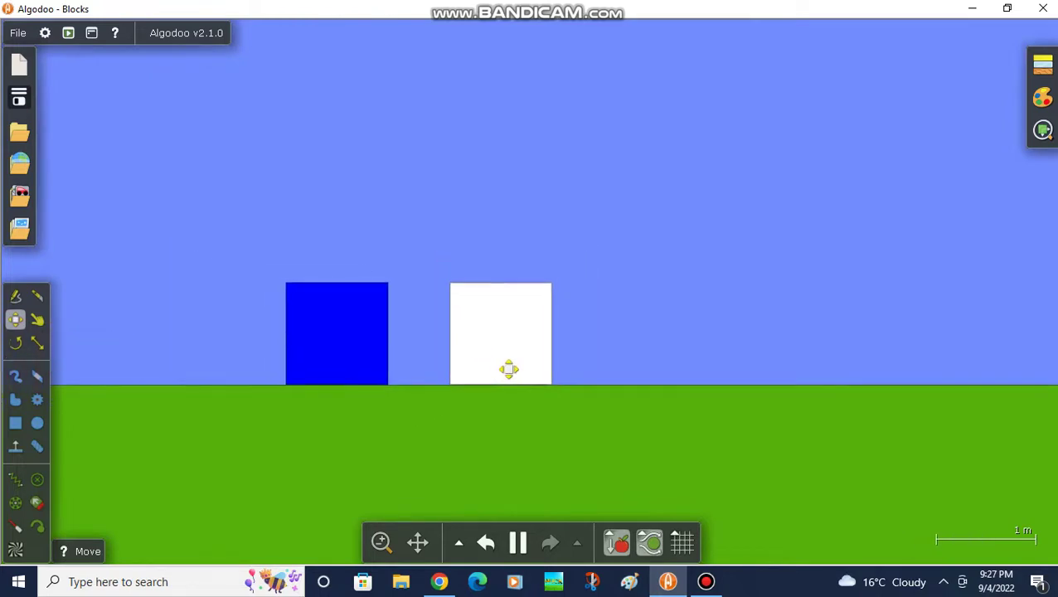
{"action": "scroll", "coordinate": [751, 406], "scroll_direction": "down", "scroll_amount": 2}
{"action": "scroll", "coordinate": [738, 399], "scroll_direction": "down", "scroll_amount": 3}
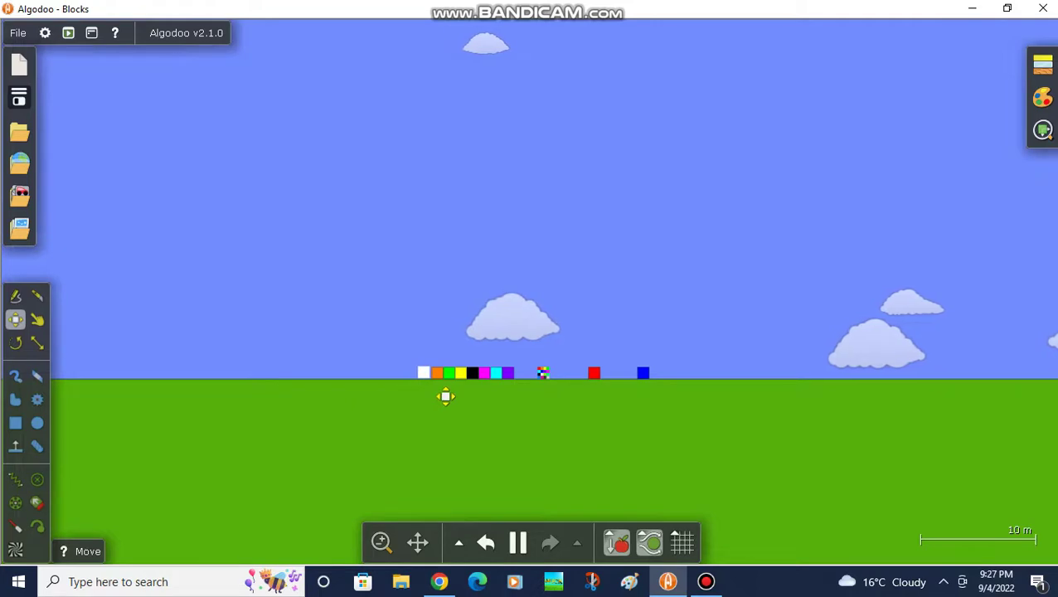
{"action": "scroll", "coordinate": [446, 396], "scroll_direction": "up", "scroll_amount": 5}
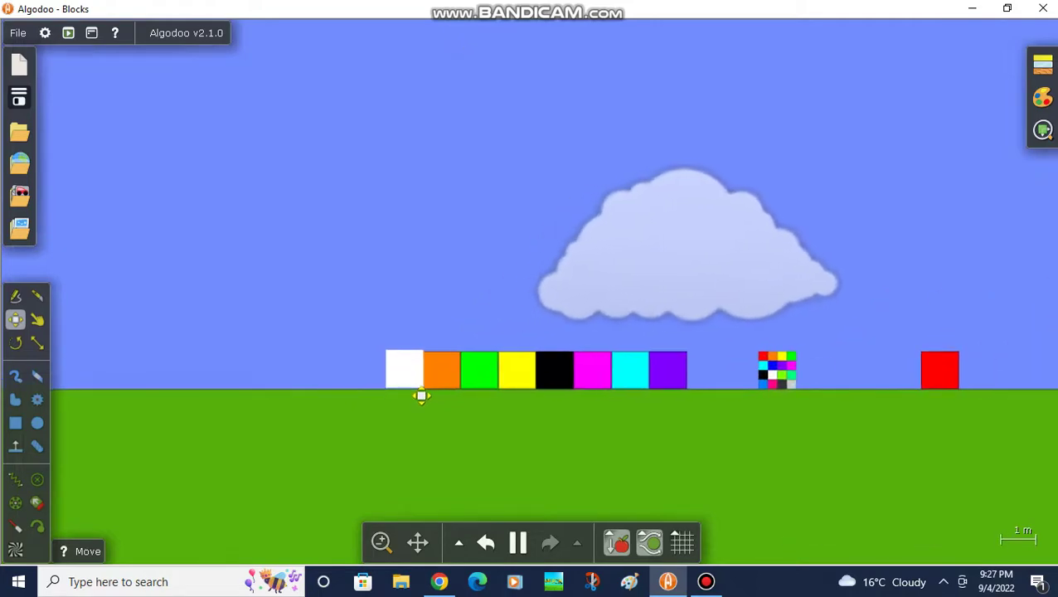
{"action": "scroll", "coordinate": [664, 394], "scroll_direction": "up", "scroll_amount": 1}
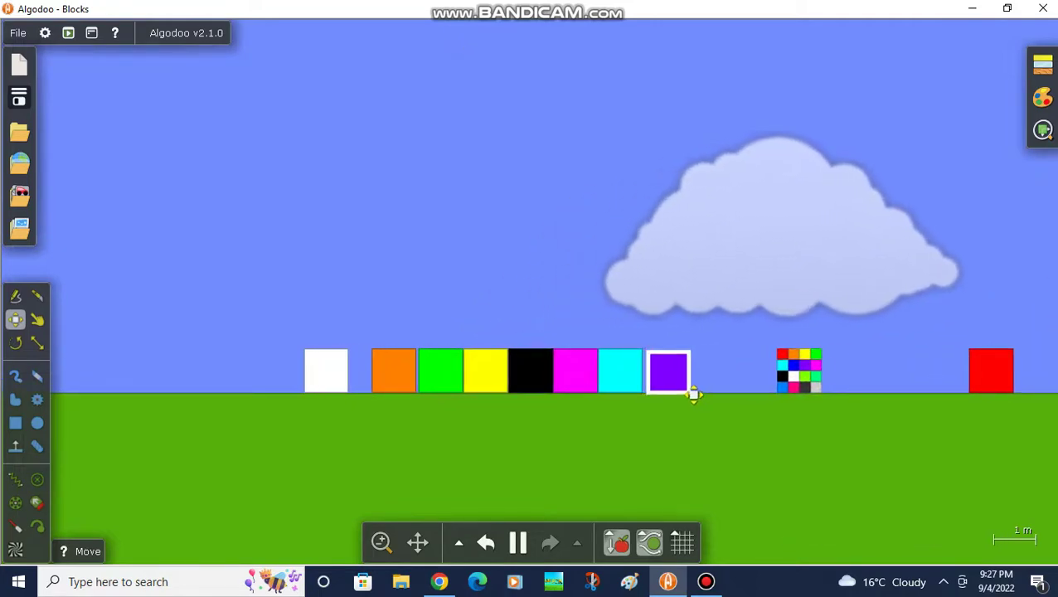
{"action": "scroll", "coordinate": [567, 407], "scroll_direction": "up", "scroll_amount": 2}
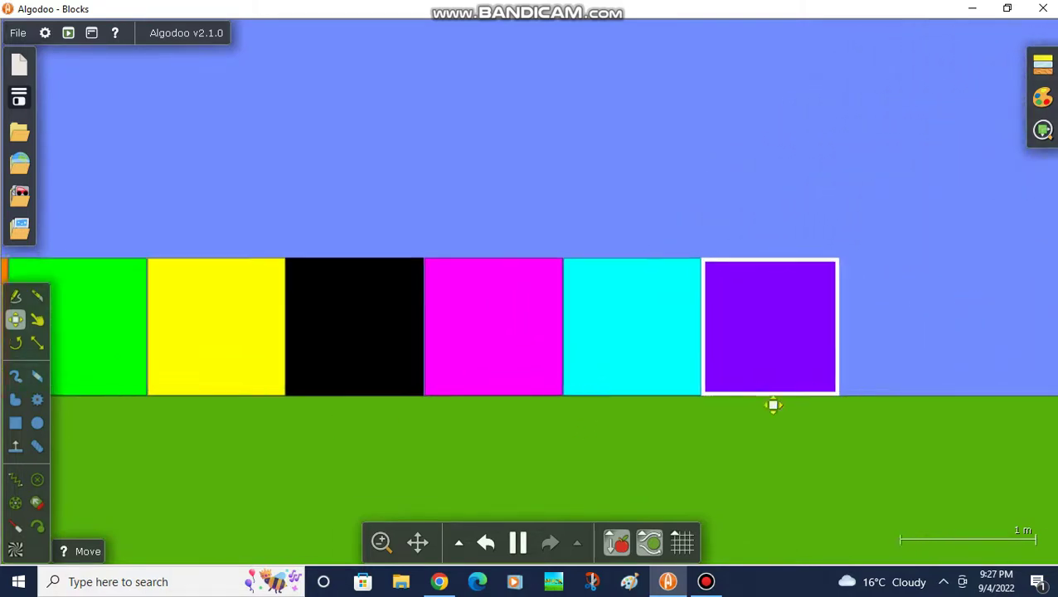
{"action": "scroll", "coordinate": [772, 399], "scroll_direction": "down", "scroll_amount": 3}
{"action": "scroll", "coordinate": [87, 437], "scroll_direction": "down", "scroll_amount": 3}
{"action": "scroll", "coordinate": [353, 384], "scroll_direction": "down", "scroll_amount": 2}
{"action": "scroll", "coordinate": [407, 394], "scroll_direction": "up", "scroll_amount": 2}
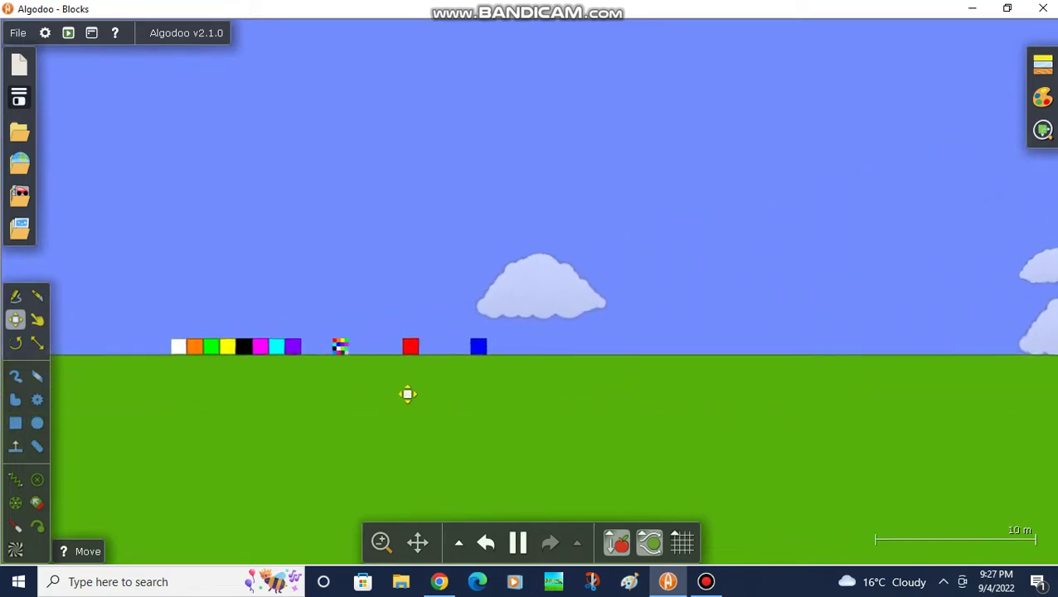
{"action": "scroll", "coordinate": [435, 375], "scroll_direction": "up", "scroll_amount": 2}
{"action": "scroll", "coordinate": [351, 381], "scroll_direction": "up", "scroll_amount": 2}
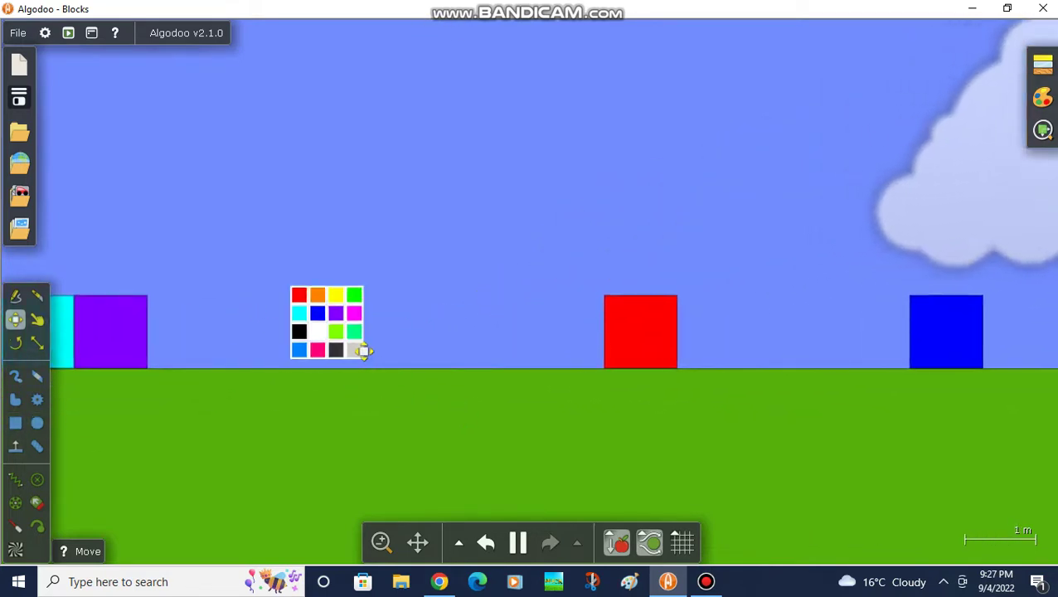
{"action": "scroll", "coordinate": [158, 365], "scroll_direction": "down", "scroll_amount": 1}
{"action": "scroll", "coordinate": [295, 362], "scroll_direction": "down", "scroll_amount": 2}
{"action": "scroll", "coordinate": [413, 364], "scroll_direction": "up", "scroll_amount": 2}
Nudge the red block rightward toward the blue block
{"action": "left_click_drag", "start_coordinate": [383, 365], "coordinate": [482, 371]}
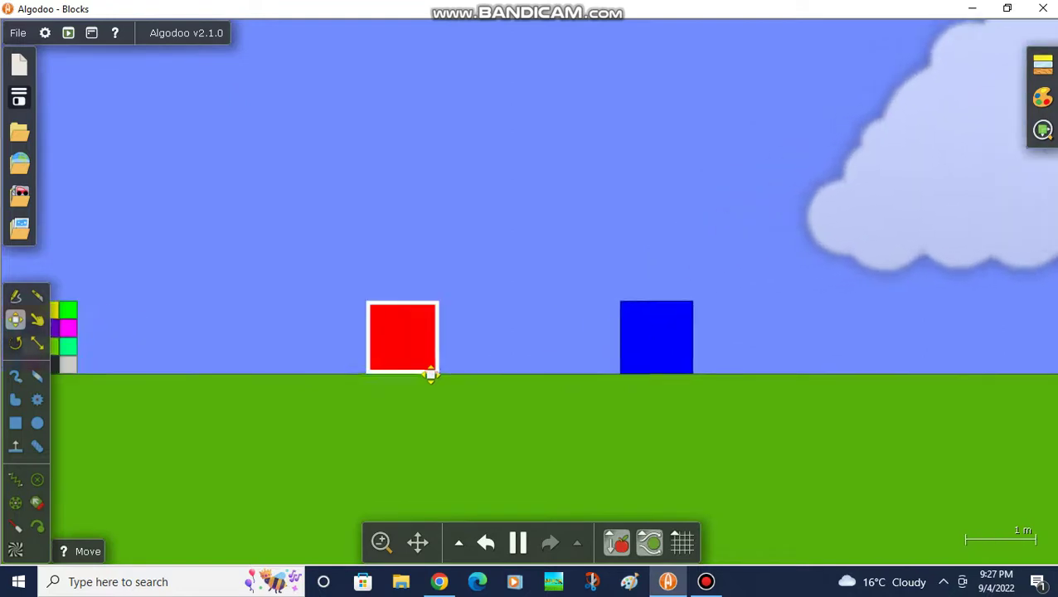
{"action": "scroll", "coordinate": [630, 379], "scroll_direction": "up", "scroll_amount": 1}
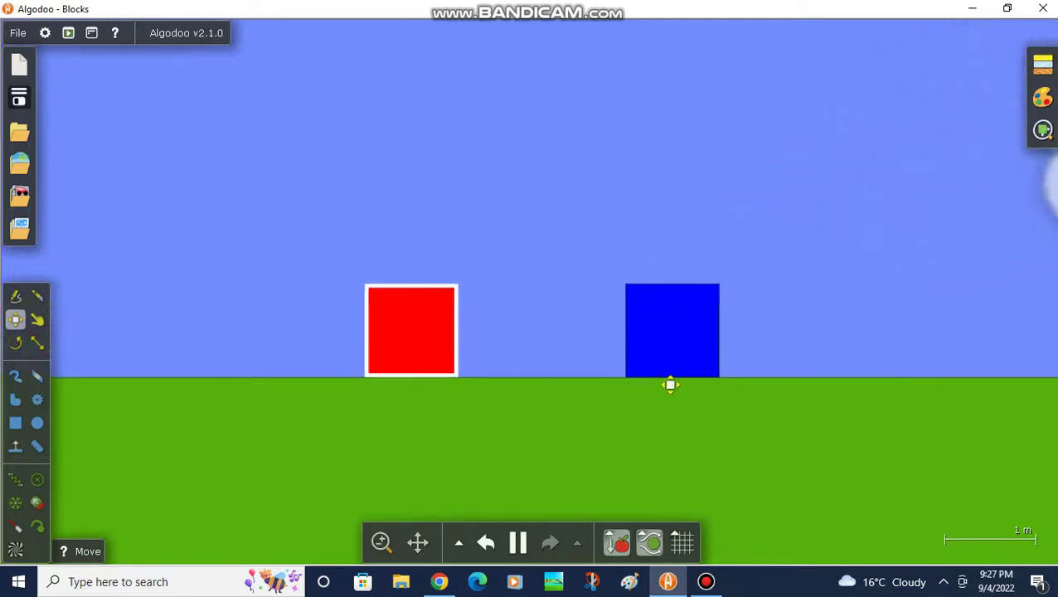
{"action": "scroll", "coordinate": [669, 380], "scroll_direction": "up", "scroll_amount": 2}
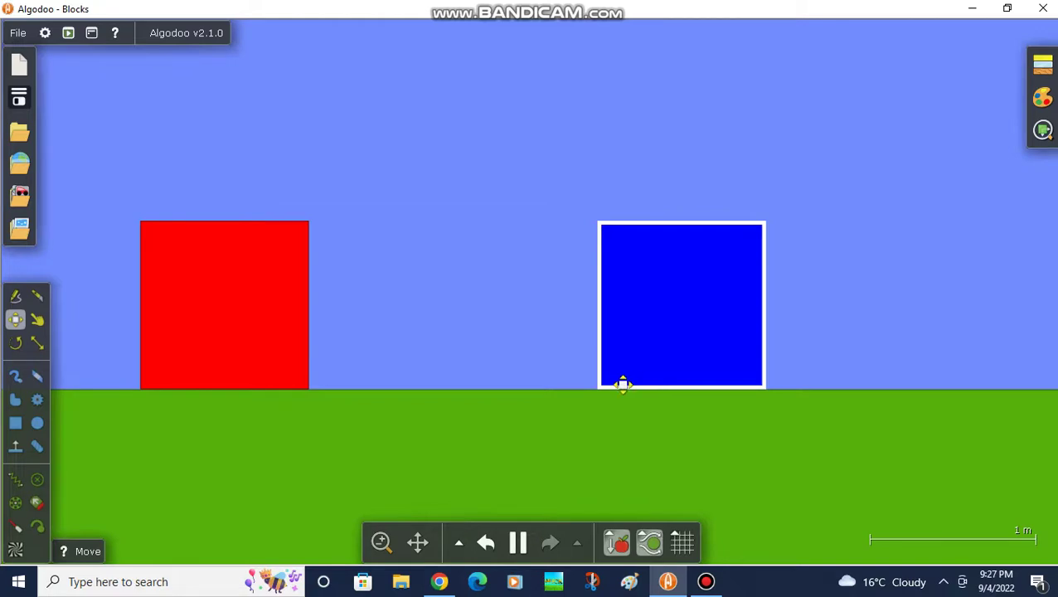
{"action": "scroll", "coordinate": [622, 384], "scroll_direction": "down", "scroll_amount": 2}
{"action": "scroll", "coordinate": [619, 356], "scroll_direction": "up", "scroll_amount": 2}
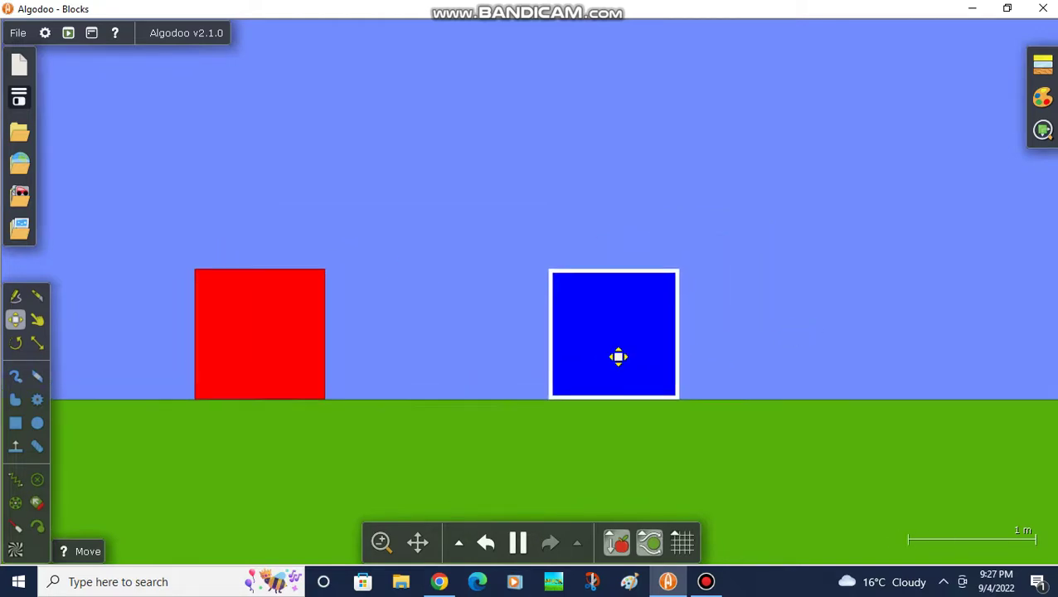
{"action": "scroll", "coordinate": [716, 383], "scroll_direction": "down", "scroll_amount": 5}
{"action": "scroll", "coordinate": [624, 358], "scroll_direction": "down", "scroll_amount": 3}
{"action": "scroll", "coordinate": [626, 369], "scroll_direction": "up", "scroll_amount": 2}
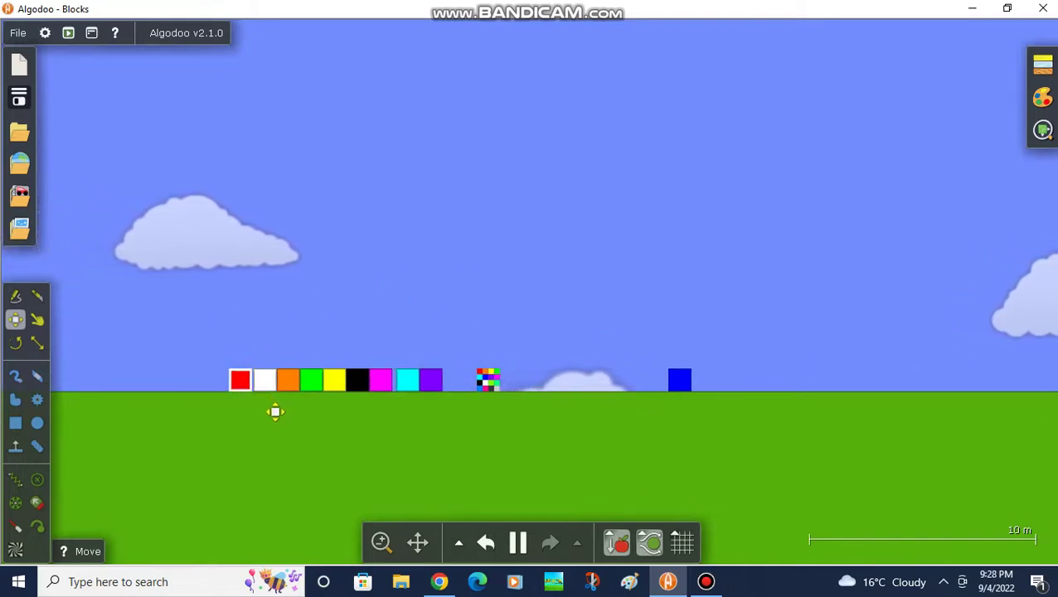
{"action": "scroll", "coordinate": [357, 389], "scroll_direction": "up", "scroll_amount": 3}
{"action": "scroll", "coordinate": [564, 407], "scroll_direction": "down", "scroll_amount": 3}
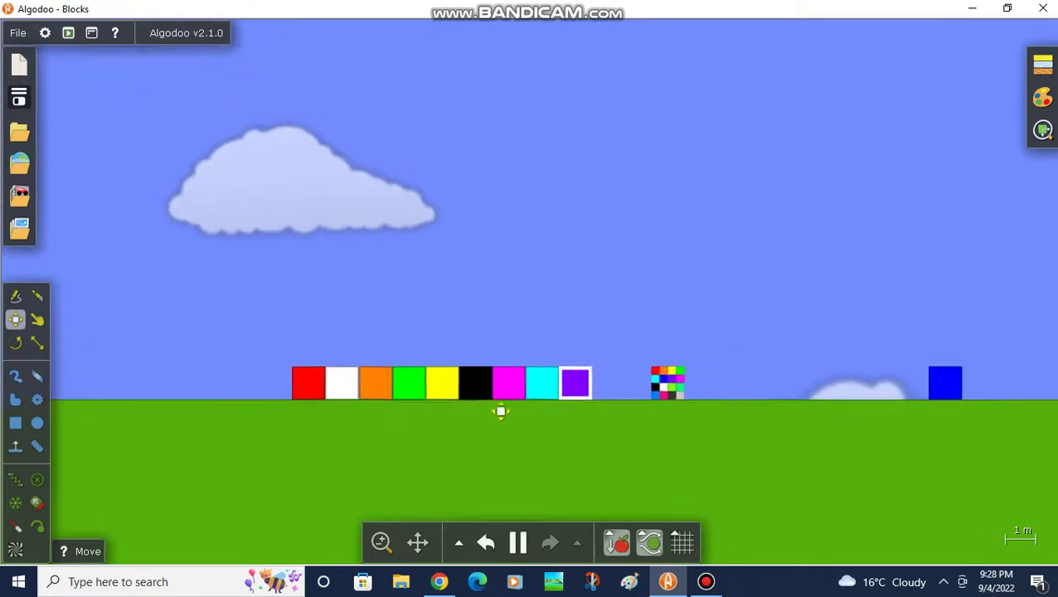
{"action": "scroll", "coordinate": [357, 425], "scroll_direction": "up", "scroll_amount": 2}
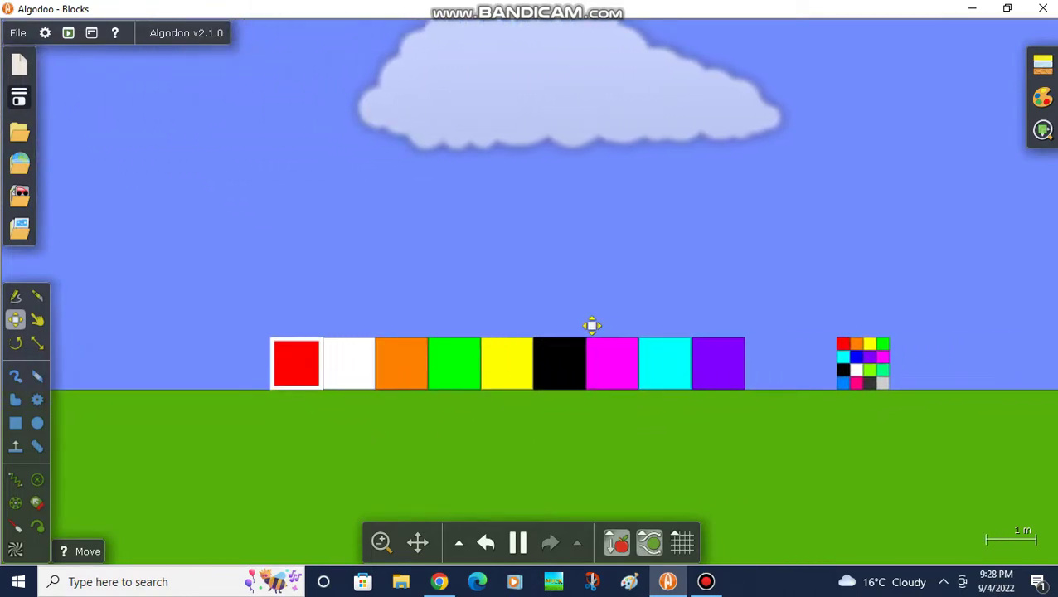
{"action": "scroll", "coordinate": [539, 348], "scroll_direction": "down", "scroll_amount": 2}
{"action": "scroll", "coordinate": [414, 348], "scroll_direction": "down", "scroll_amount": 1}
{"action": "scroll", "coordinate": [979, 390], "scroll_direction": "up", "scroll_amount": 2}
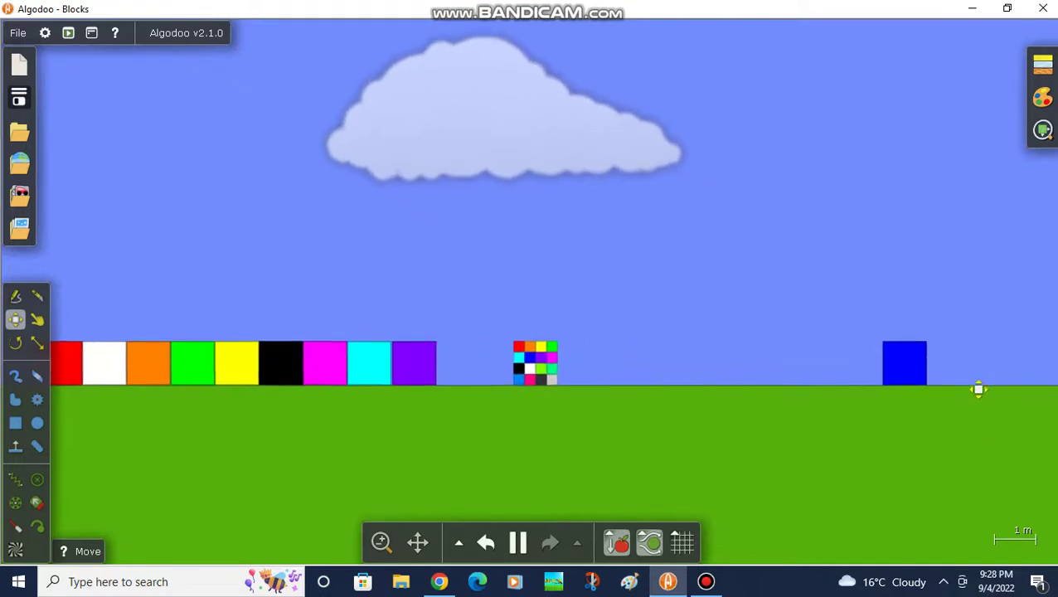
Place blue beside the multicolour pile, then move purple, cyan and black into the right group
{"action": "left_click_drag", "start_coordinate": [912, 377], "coordinate": [650, 377]}
{"action": "scroll", "coordinate": [581, 307], "scroll_direction": "down", "scroll_amount": 1}
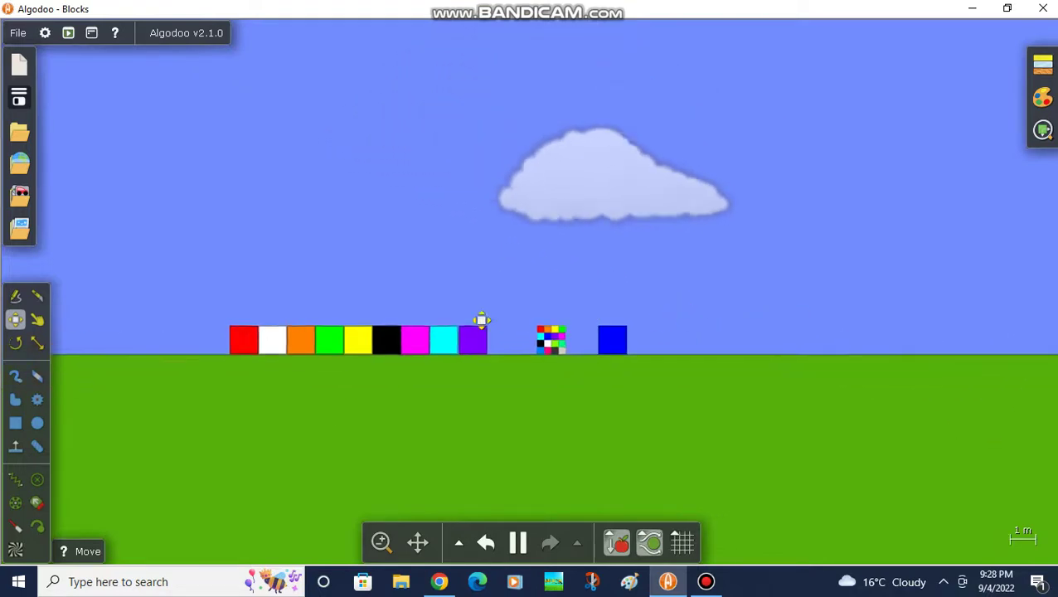
{"action": "scroll", "coordinate": [481, 320], "scroll_direction": "down", "scroll_amount": 3}
{"action": "scroll", "coordinate": [447, 311], "scroll_direction": "up", "scroll_amount": 3}
{"action": "scroll", "coordinate": [345, 341], "scroll_direction": "up", "scroll_amount": 1}
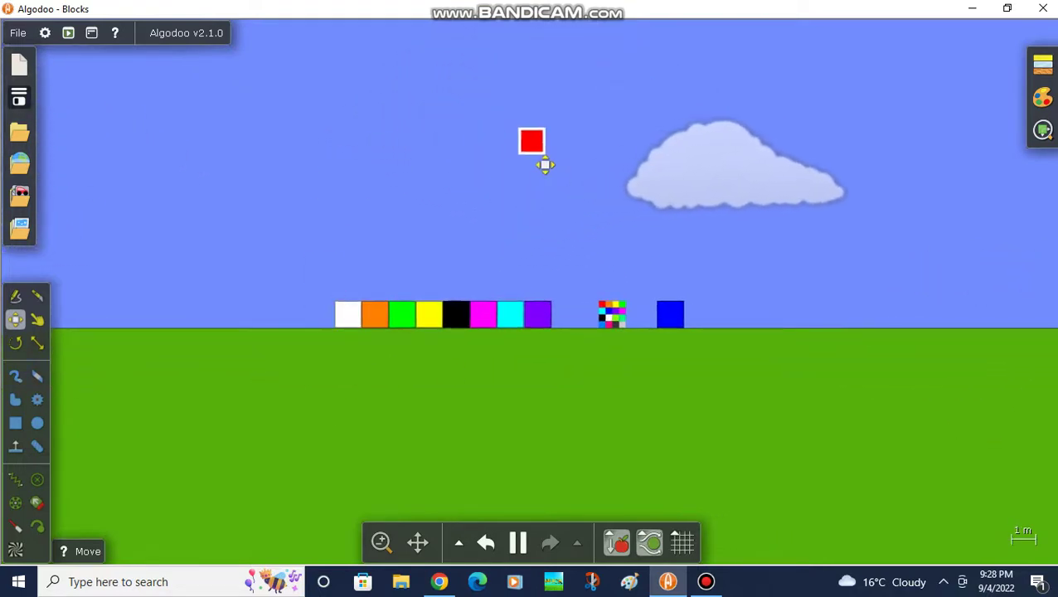
{"action": "scroll", "coordinate": [622, 240], "scroll_direction": "up", "scroll_amount": 2}
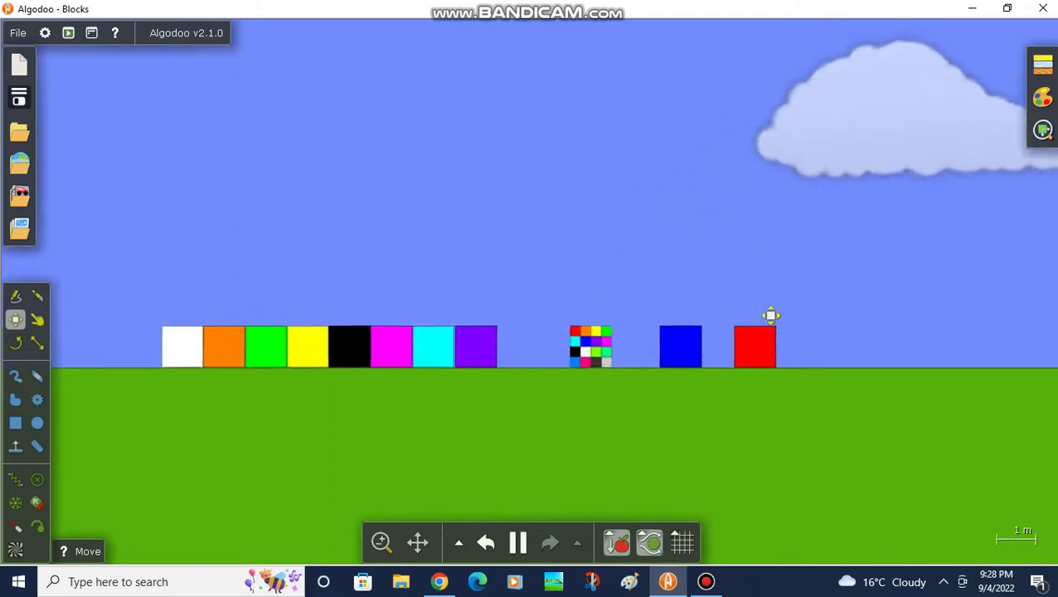
{"action": "scroll", "coordinate": [746, 312], "scroll_direction": "up", "scroll_amount": 2}
{"action": "scroll", "coordinate": [340, 348], "scroll_direction": "down", "scroll_amount": 2}
{"action": "mouse_move", "coordinate": [329, 422]}
{"action": "left_mouse_down"}
{"action": "mouse_move", "coordinate": [340, 347]}
{"action": "mouse_move", "coordinate": [621, 361]}
{"action": "mouse_move", "coordinate": [615, 404]}
{"action": "left_mouse_up"}
{"action": "mouse_move", "coordinate": [269, 398]}
{"action": "left_mouse_down"}
{"action": "mouse_move", "coordinate": [434, 243]}
{"action": "mouse_move", "coordinate": [668, 388]}
{"action": "mouse_move", "coordinate": [635, 409]}
{"action": "left_mouse_up"}
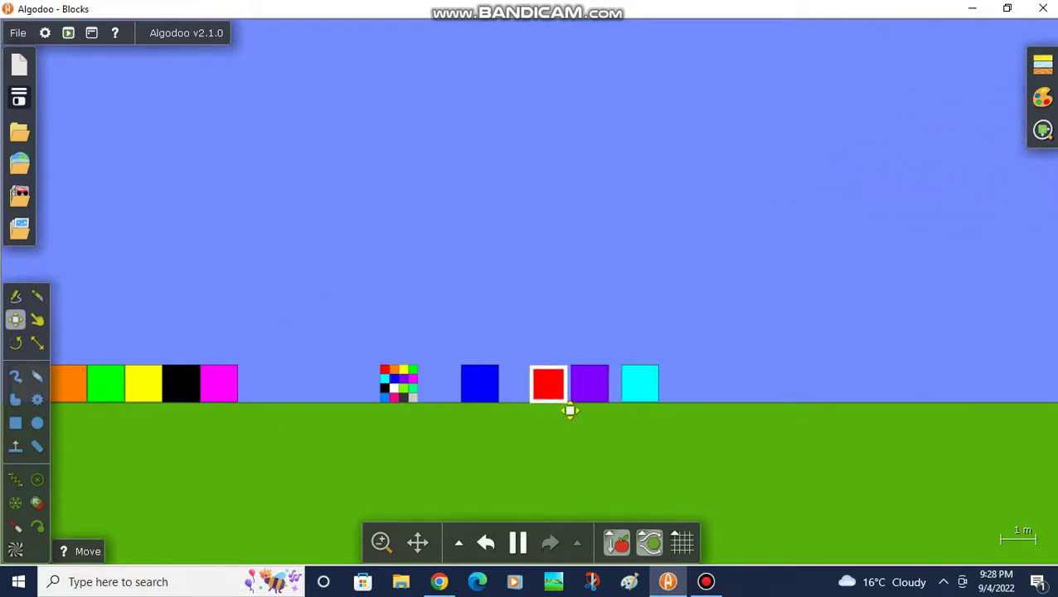
{"action": "scroll", "coordinate": [573, 409], "scroll_direction": "up", "scroll_amount": 3}
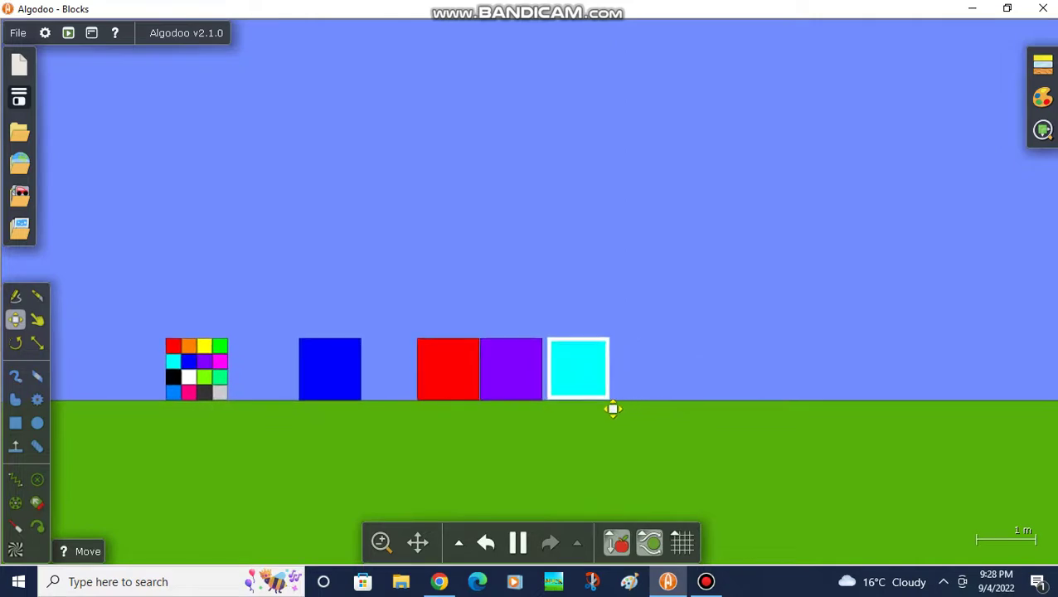
{"action": "scroll", "coordinate": [609, 415], "scroll_direction": "down", "scroll_amount": 3}
{"action": "scroll", "coordinate": [612, 332], "scroll_direction": "down", "scroll_amount": 3}
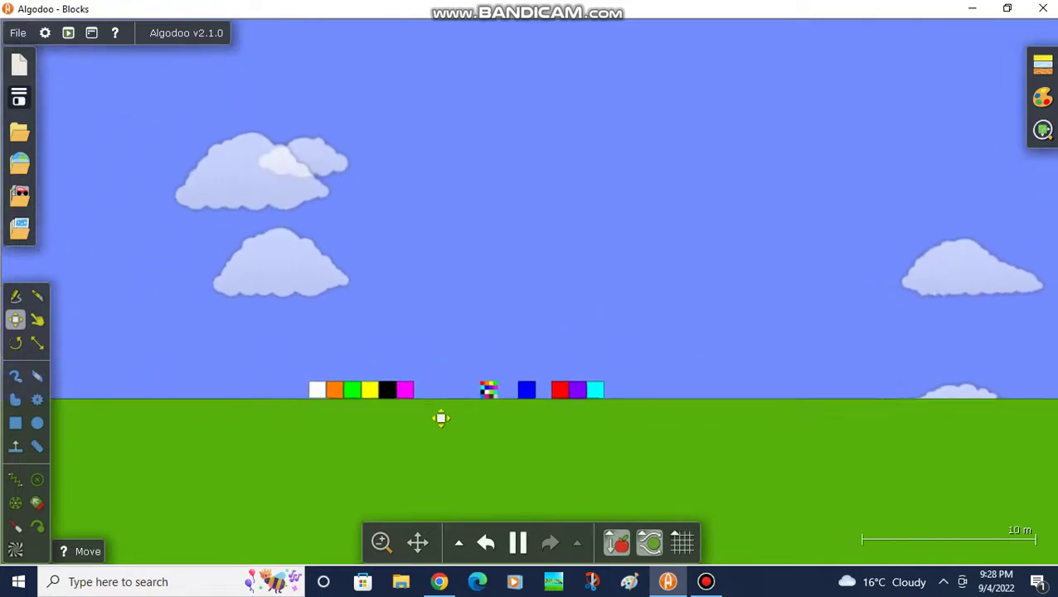
{"action": "scroll", "coordinate": [365, 423], "scroll_direction": "up", "scroll_amount": 5}
{"action": "scroll", "coordinate": [365, 423], "scroll_direction": "down", "scroll_amount": 2}
{"action": "mouse_move", "coordinate": [347, 411]}
{"action": "left_mouse_down"}
{"action": "mouse_move", "coordinate": [786, 396]}
{"action": "mouse_move", "coordinate": [755, 409]}
{"action": "left_mouse_up"}
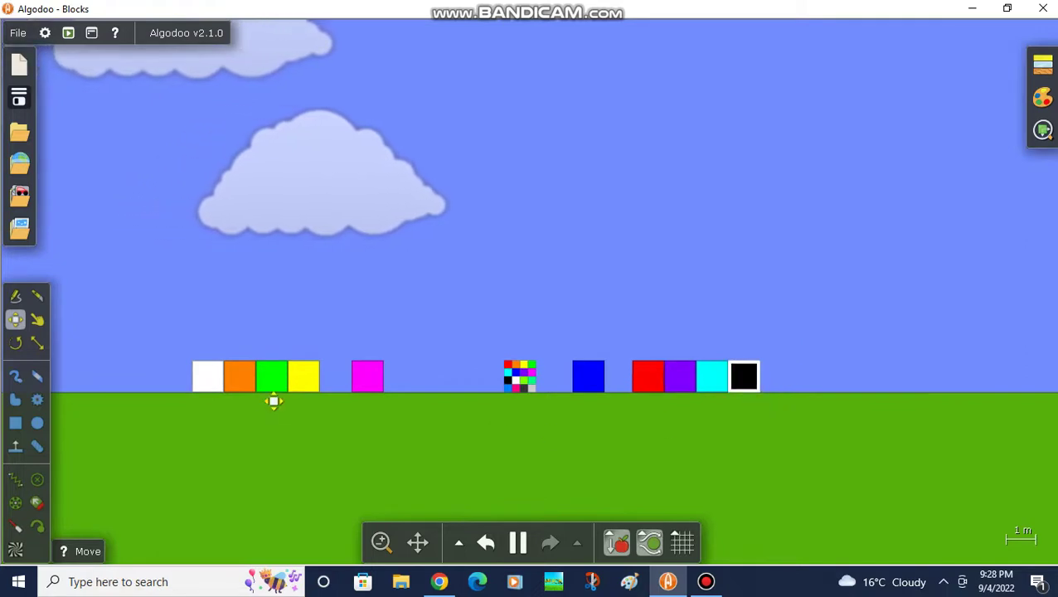
{"action": "scroll", "coordinate": [815, 432], "scroll_direction": "up", "scroll_amount": 1}
{"action": "scroll", "coordinate": [699, 376], "scroll_direction": "up", "scroll_amount": 2}
Box-select the red, purple, cyan and black blocks, then deselect them
{"action": "left_click_drag", "start_coordinate": [699, 375], "coordinate": [557, 422]}
{"action": "scroll", "coordinate": [614, 401], "scroll_direction": "up", "scroll_amount": 3}
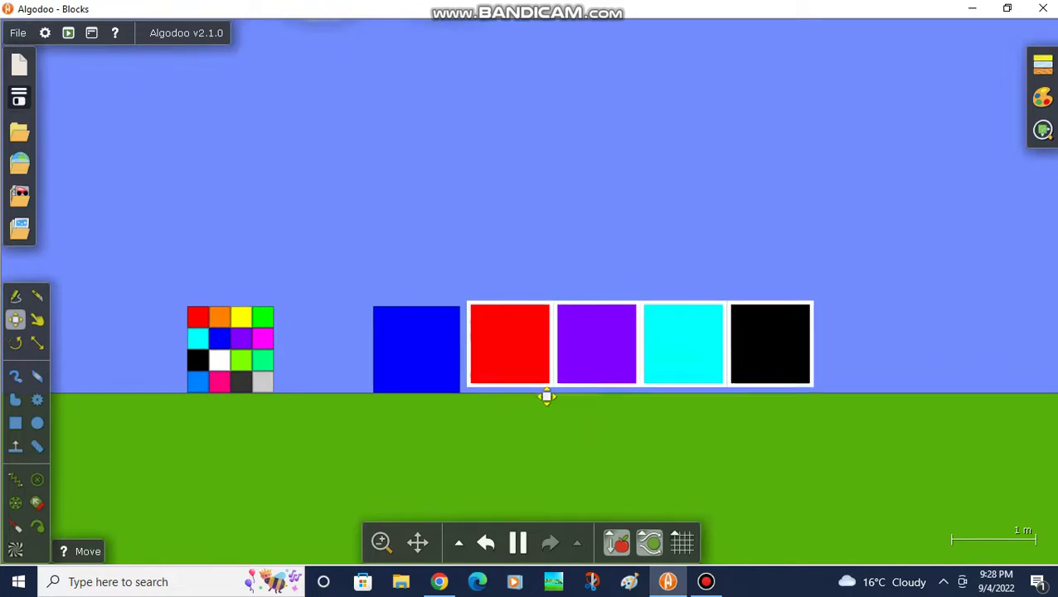
{"action": "left_click", "coordinate": [524, 290]}
{"action": "scroll", "coordinate": [676, 314], "scroll_direction": "down", "scroll_amount": 5}
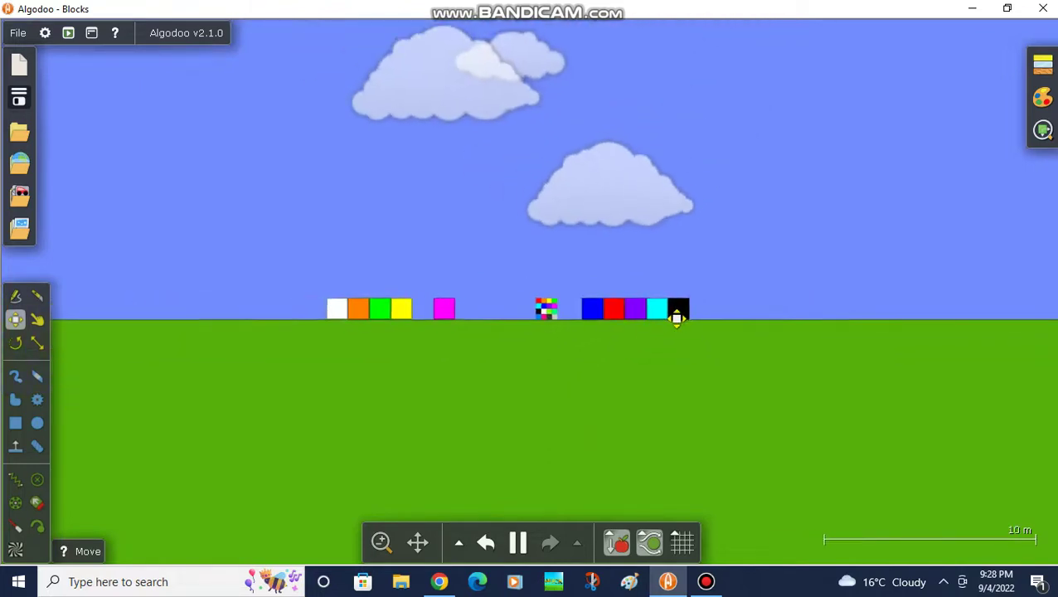
{"action": "scroll", "coordinate": [384, 327], "scroll_direction": "up", "scroll_amount": 2}
{"action": "scroll", "coordinate": [384, 327], "scroll_direction": "up", "scroll_amount": 2}
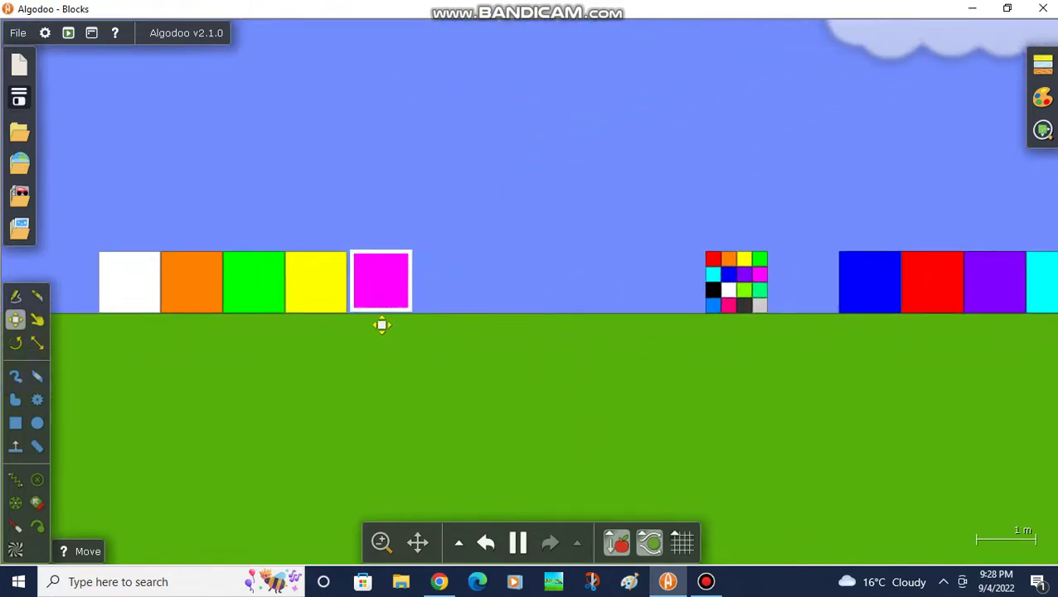
Pick up the multicolour pile and lift it onto the left row above green
{"action": "left_click", "coordinate": [748, 305]}
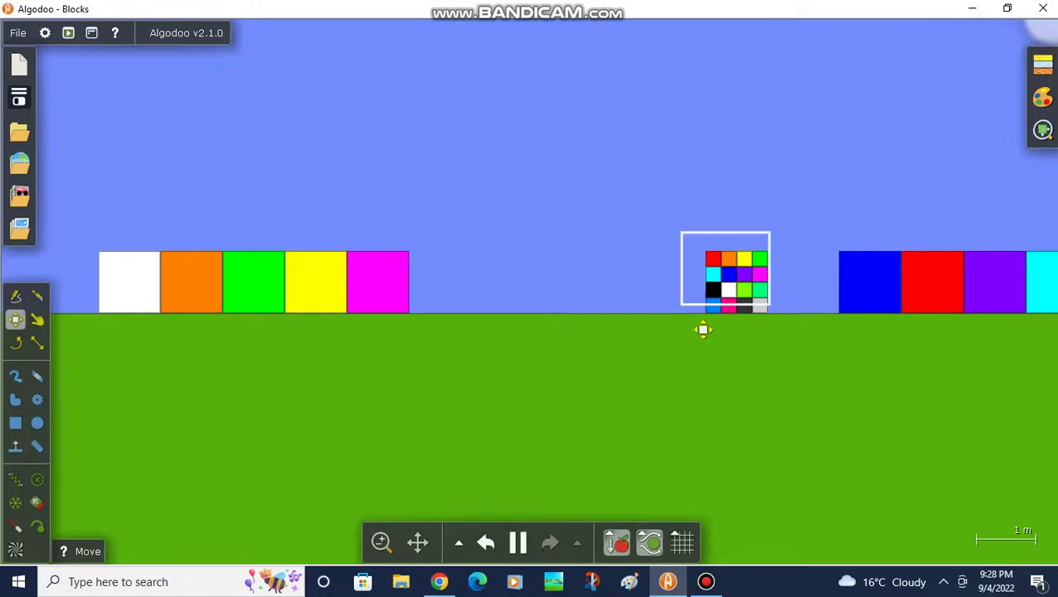
{"action": "scroll", "coordinate": [777, 329], "scroll_direction": "up", "scroll_amount": 2}
{"action": "scroll", "coordinate": [742, 312], "scroll_direction": "down", "scroll_amount": 3}
{"action": "scroll", "coordinate": [741, 297], "scroll_direction": "down", "scroll_amount": 1}
{"action": "left_click_drag", "start_coordinate": [740, 297], "coordinate": [423, 237]}
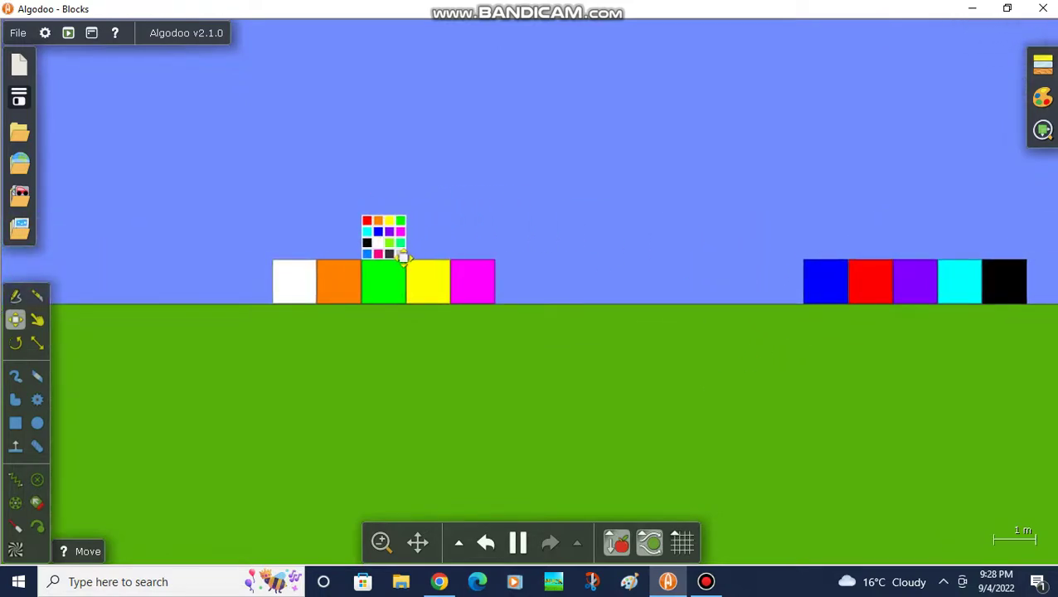
{"action": "scroll", "coordinate": [370, 264], "scroll_direction": "up", "scroll_amount": 2}
{"action": "scroll", "coordinate": [596, 255], "scroll_direction": "down", "scroll_amount": 1}
{"action": "scroll", "coordinate": [446, 255], "scroll_direction": "up", "scroll_amount": 2}
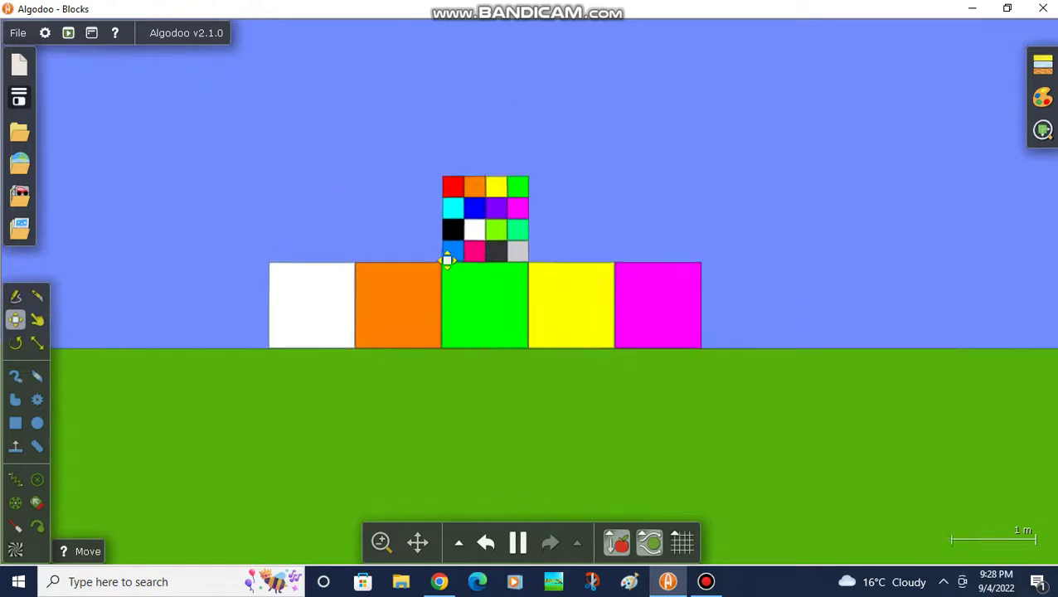
{"action": "scroll", "coordinate": [454, 314], "scroll_direction": "up", "scroll_amount": 2}
{"action": "scroll", "coordinate": [414, 295], "scroll_direction": "down", "scroll_amount": 2}
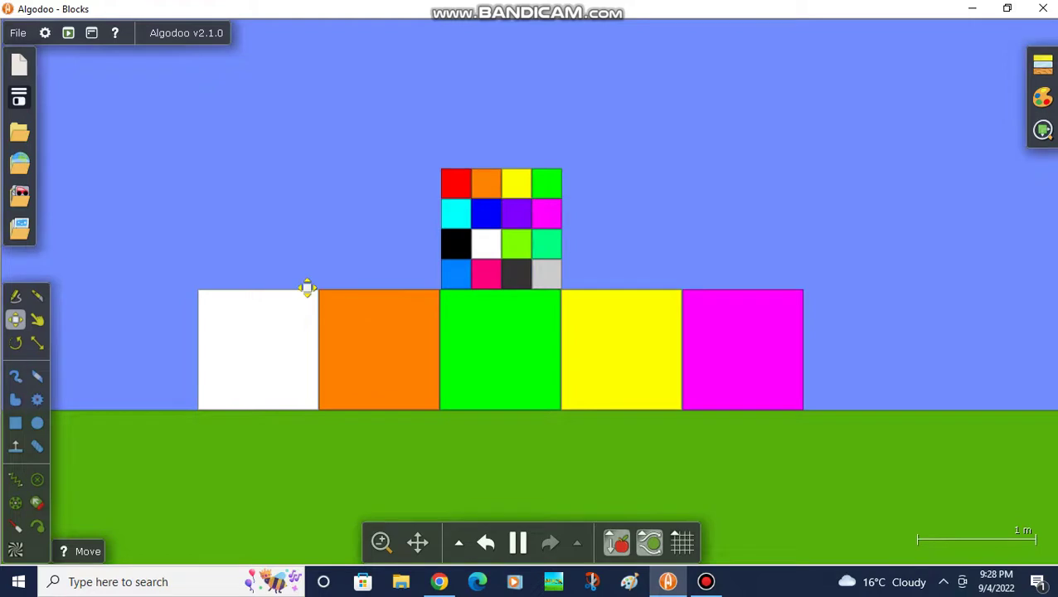
{"action": "scroll", "coordinate": [502, 249], "scroll_direction": "up", "scroll_amount": 1}
{"action": "scroll", "coordinate": [435, 253], "scroll_direction": "down", "scroll_amount": 1}
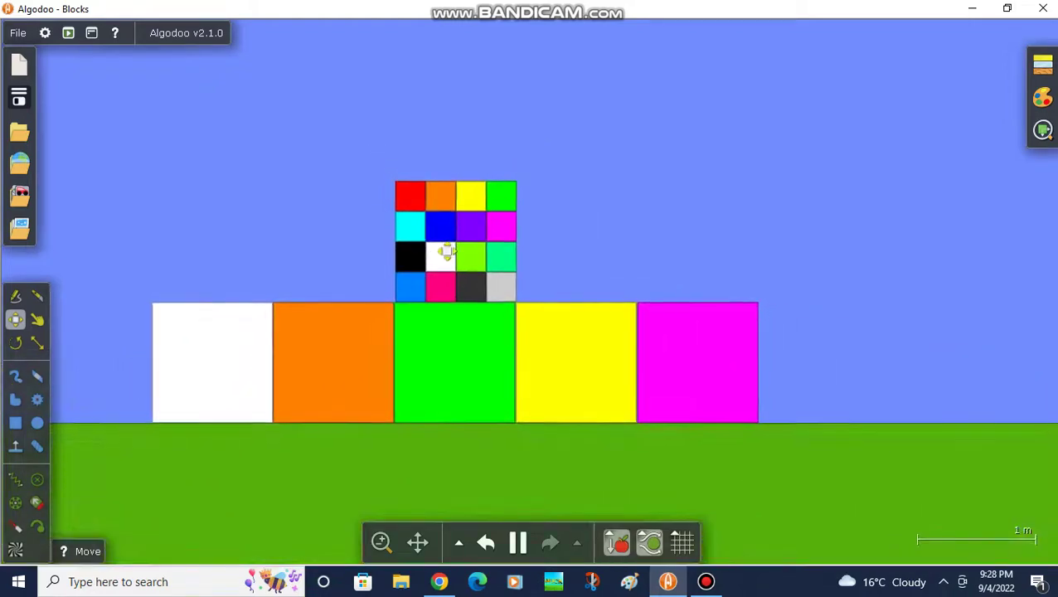